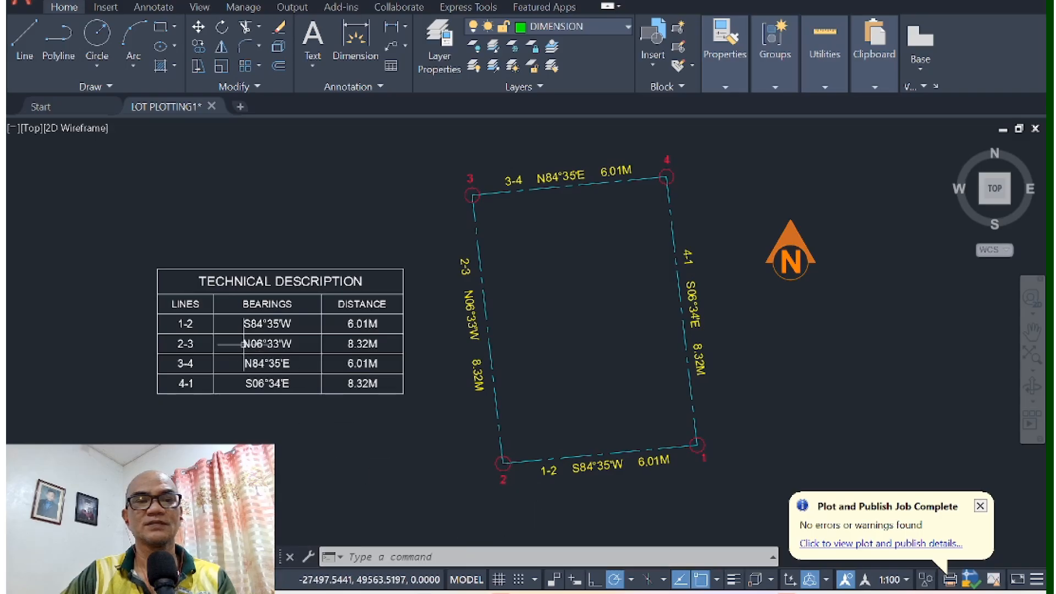
# Step: Review the technical description table and the plotted lot with its labelled bearings and distances
pyautogui.scroll(2, 244, 344)
pyautogui.moveTo(238, 333); pyautogui.dragTo(306, 330, button='middle')
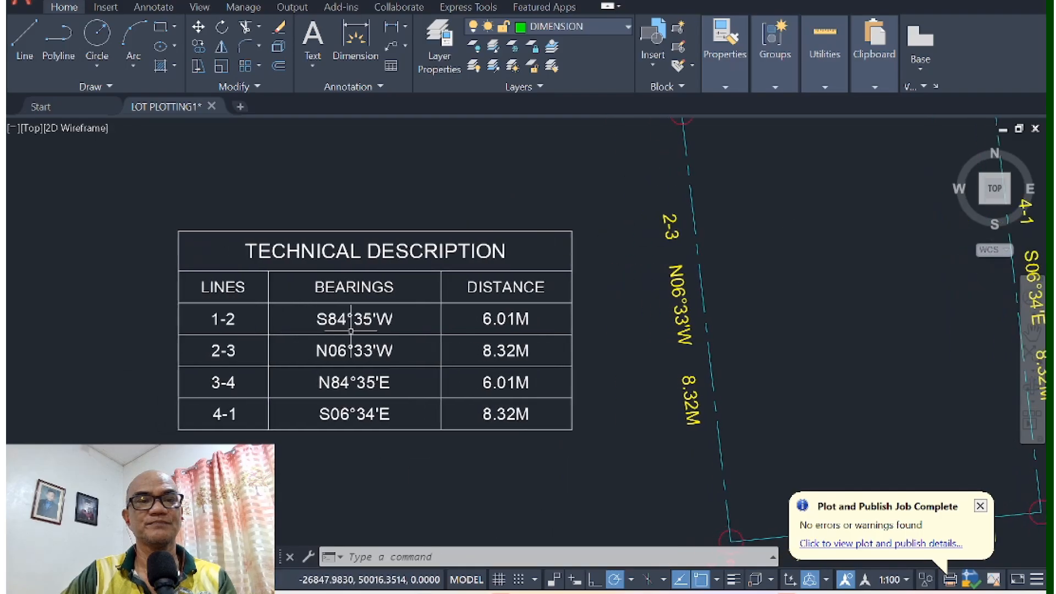
pyautogui.scroll(2, 351, 330)
pyautogui.scroll(1, 330, 333)
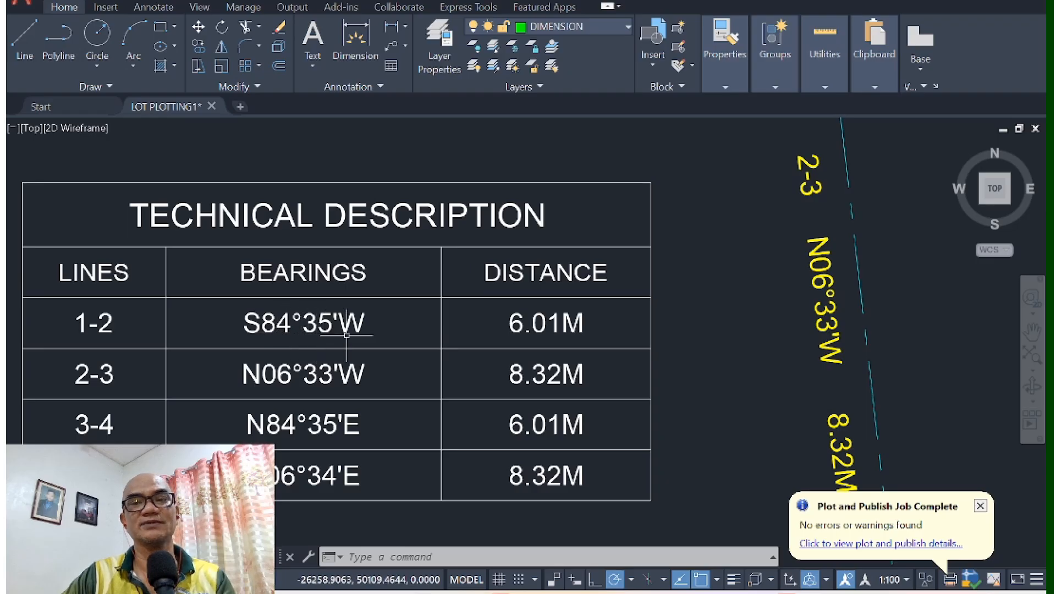
pyautogui.scroll(-4, 347, 335)
pyautogui.moveTo(379, 342); pyautogui.dragTo(265, 338, button='middle')
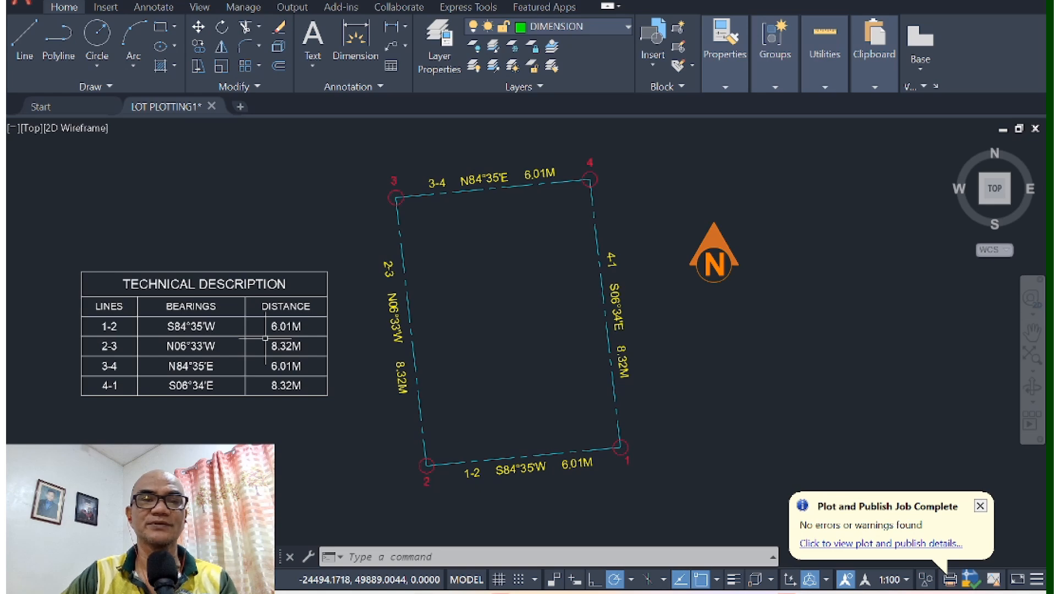
pyautogui.moveTo(427, 334); pyautogui.dragTo(106, 302, button='middle')
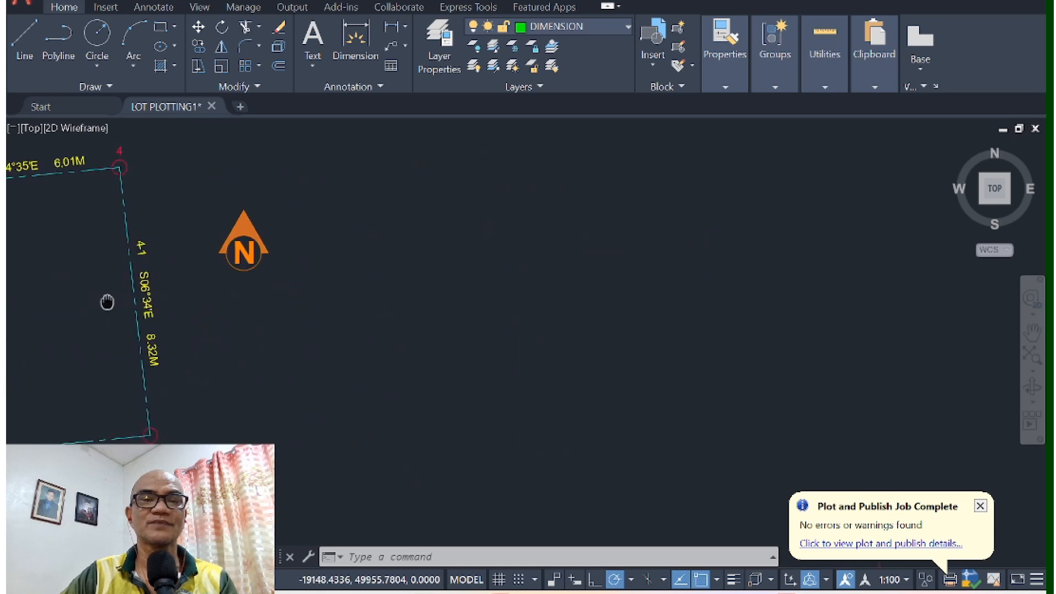
pyautogui.scroll(-6, 307, 287)
pyautogui.moveTo(406, 308); pyautogui.dragTo(55, 309, button='middle')
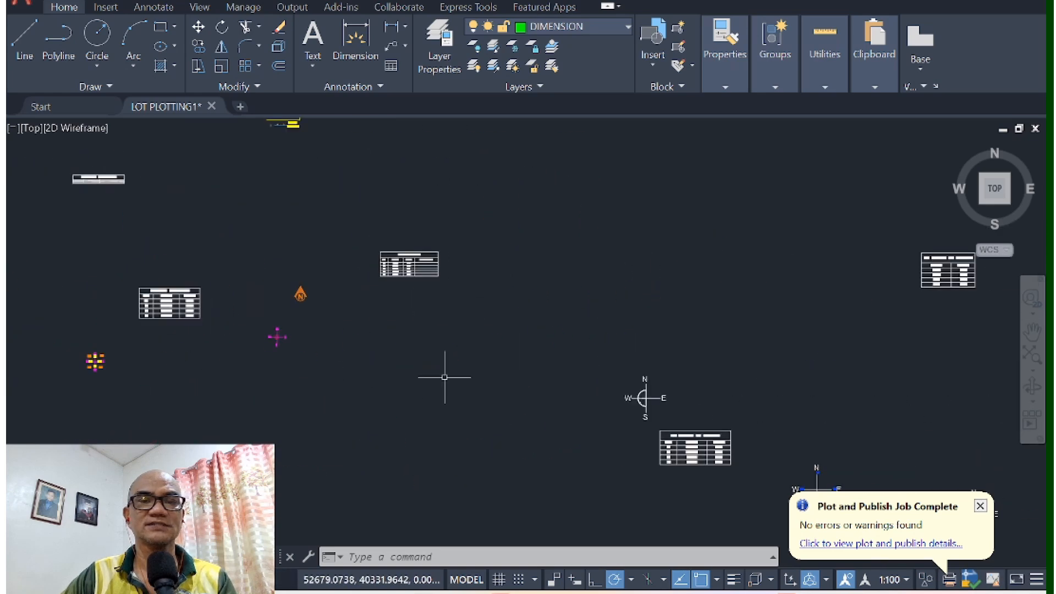
# Step: Examine the protractor on the N-S-E-W compass and the separate compass labelled with 0° and 90° directions
pyautogui.scroll(5, 609, 396)
pyautogui.scroll(4, 648, 402)
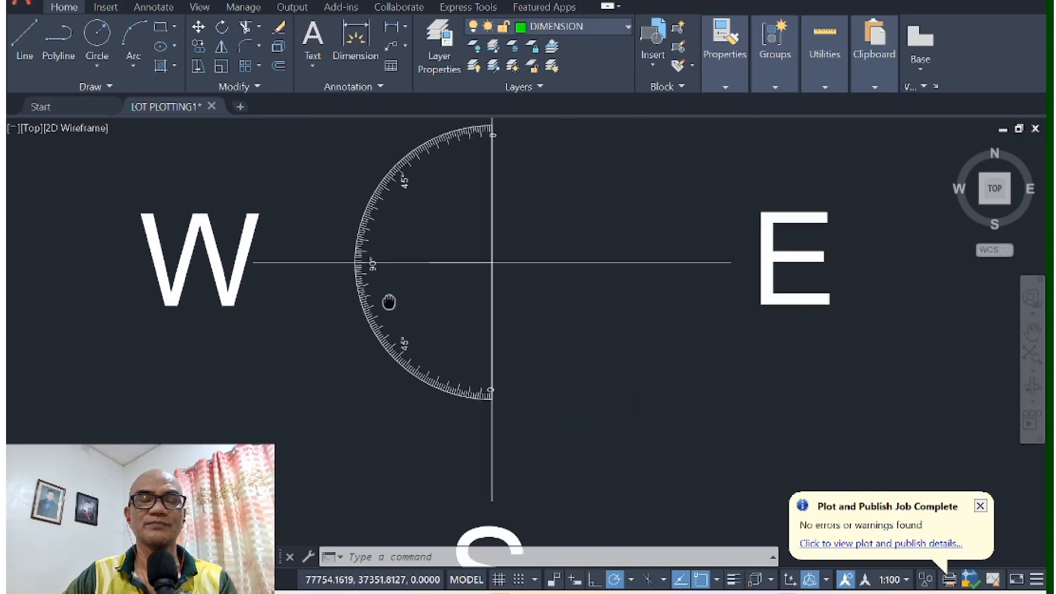
pyautogui.moveTo(402, 261); pyautogui.dragTo(353, 303, button='middle')
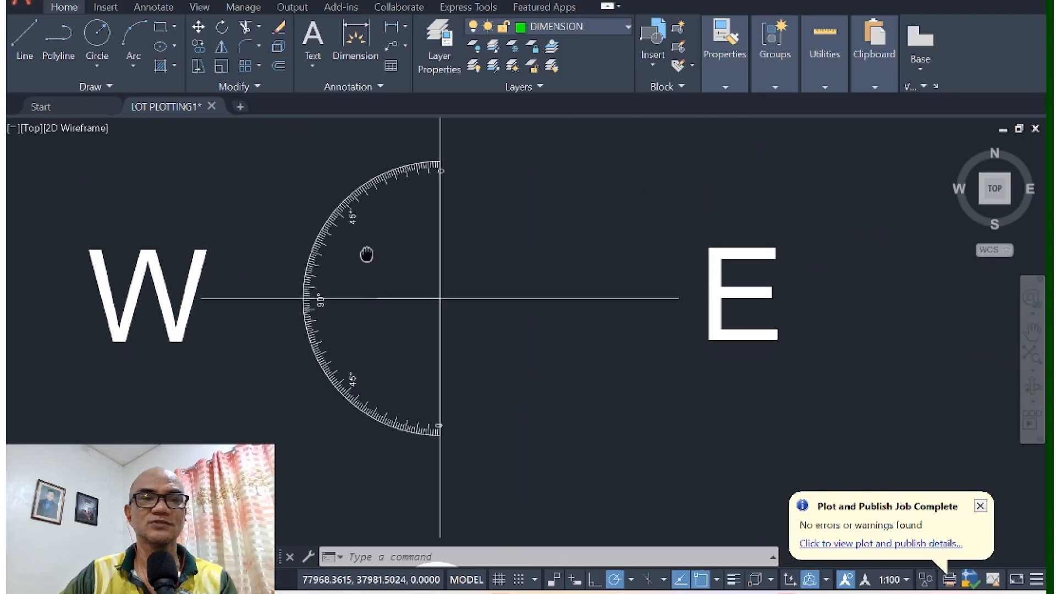
pyautogui.scroll(-2, 358, 237)
pyautogui.scroll(-4, 359, 237)
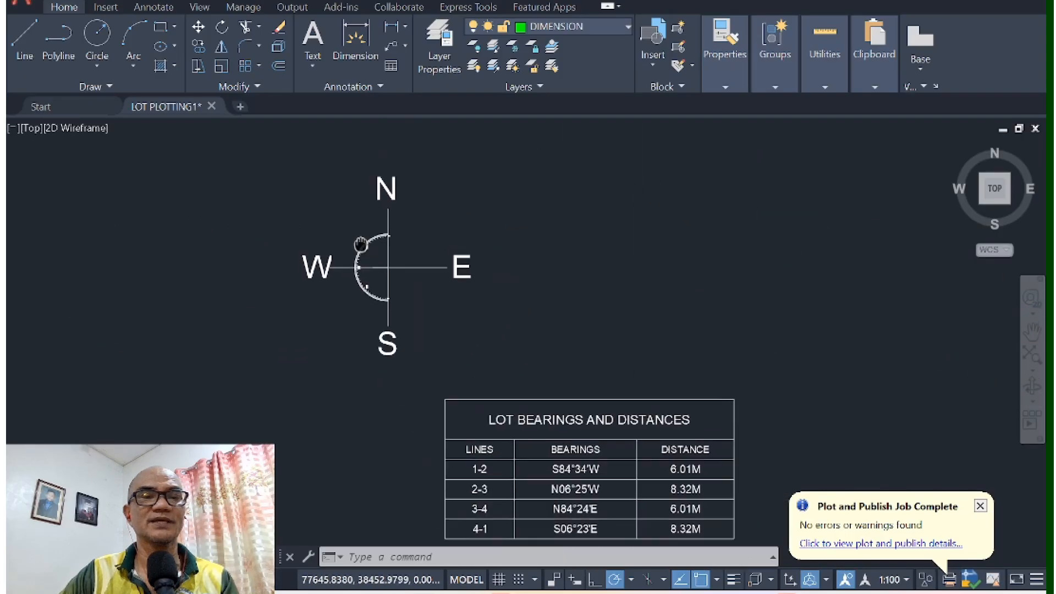
pyautogui.scroll(2, 363, 255)
pyautogui.scroll(2, 363, 255)
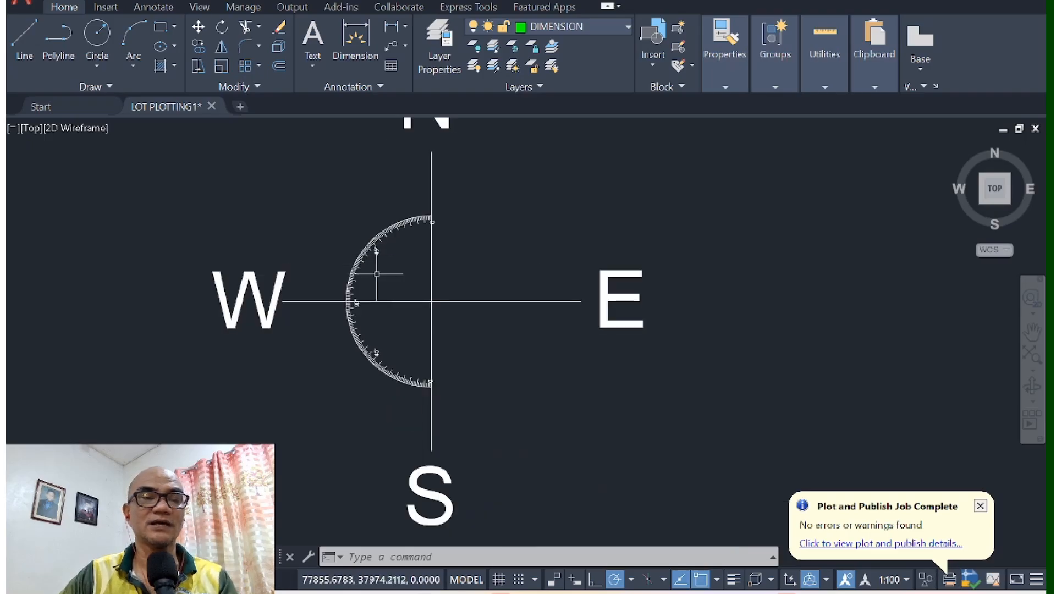
pyautogui.moveTo(384, 274); pyautogui.dragTo(452, 284, button='middle')
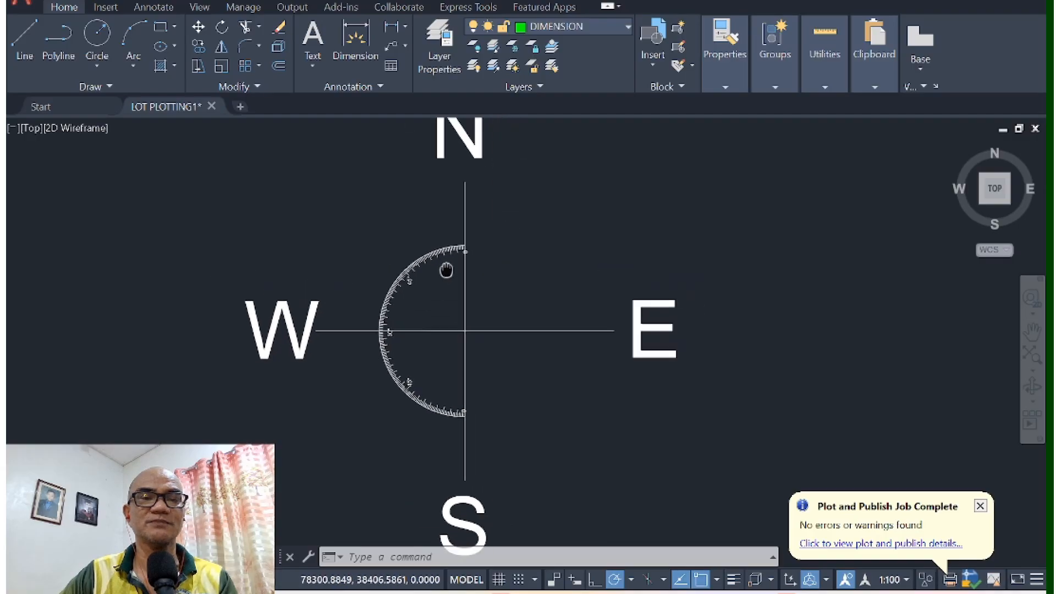
pyautogui.scroll(-3, 430, 272)
pyautogui.scroll(-5, 430, 273)
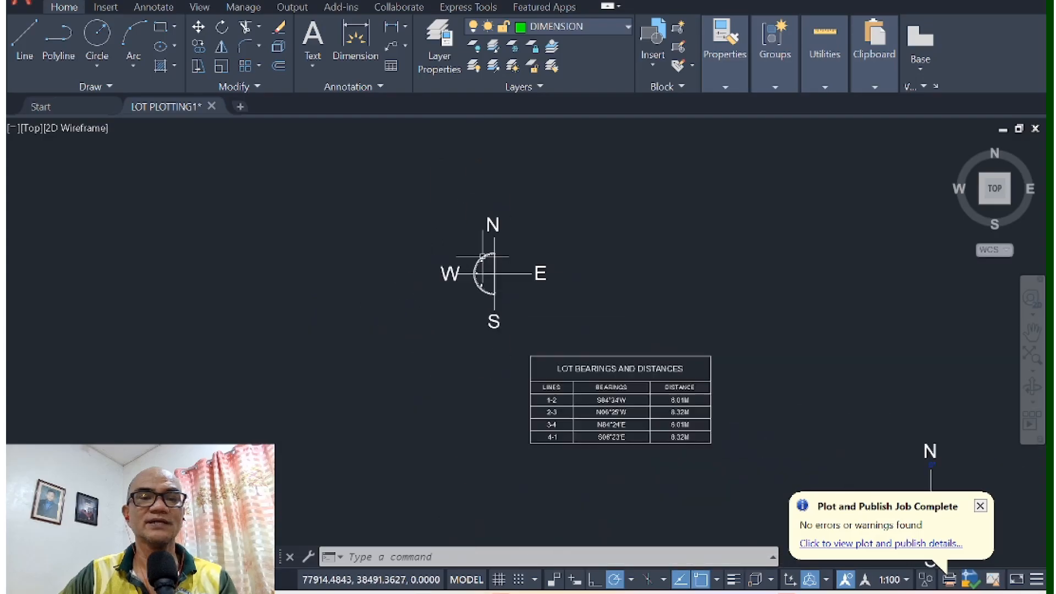
pyautogui.moveTo(450, 251); pyautogui.dragTo(219, 175, button='middle')
pyautogui.scroll(6, 567, 354)
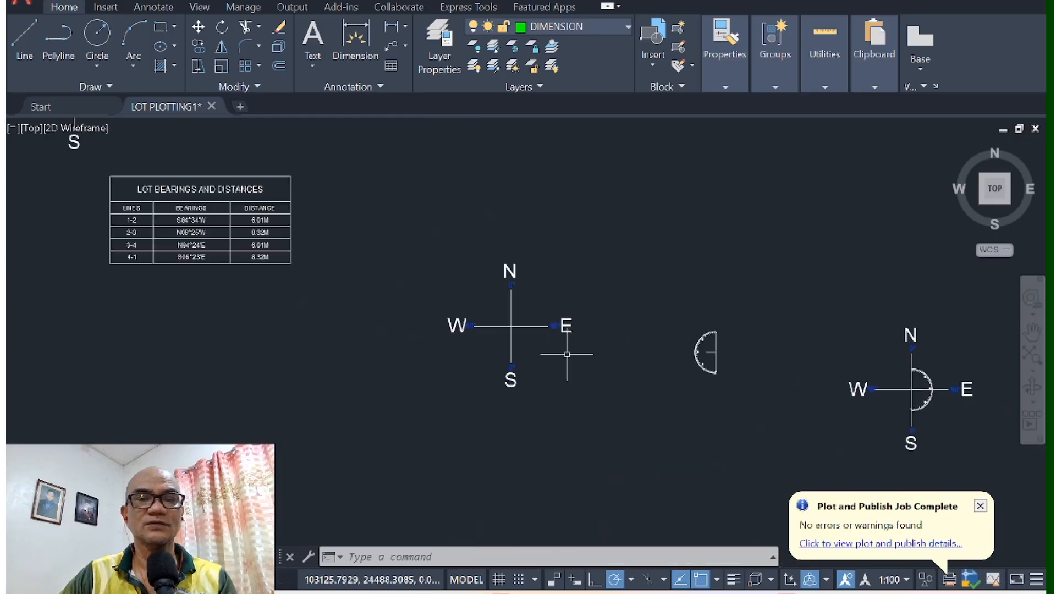
pyautogui.moveTo(443, 270); pyautogui.dragTo(455, 286, button='middle')
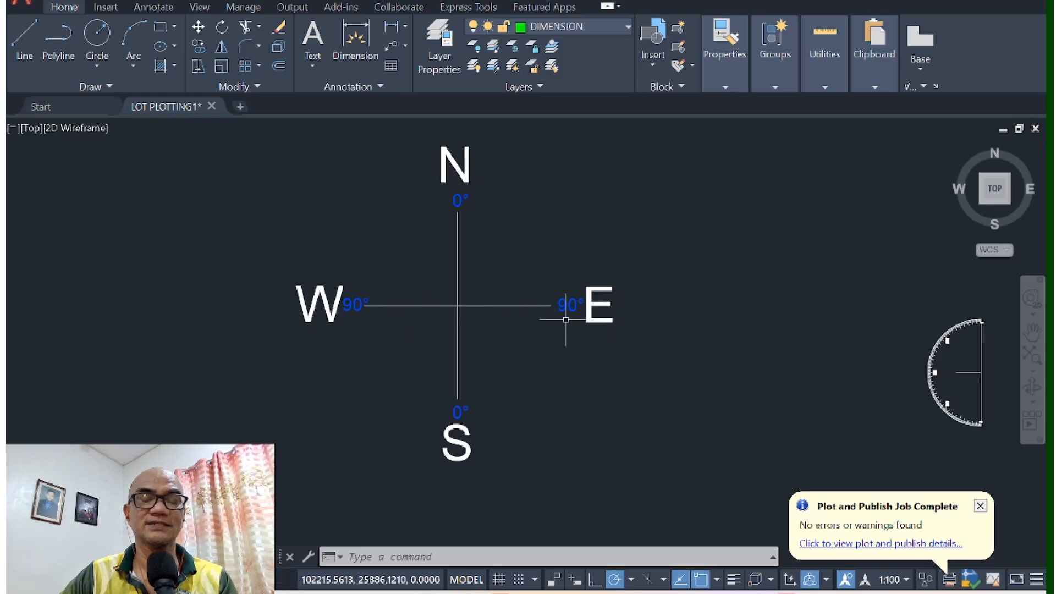
pyautogui.moveTo(535, 255); pyautogui.dragTo(521, 295, button='middle')
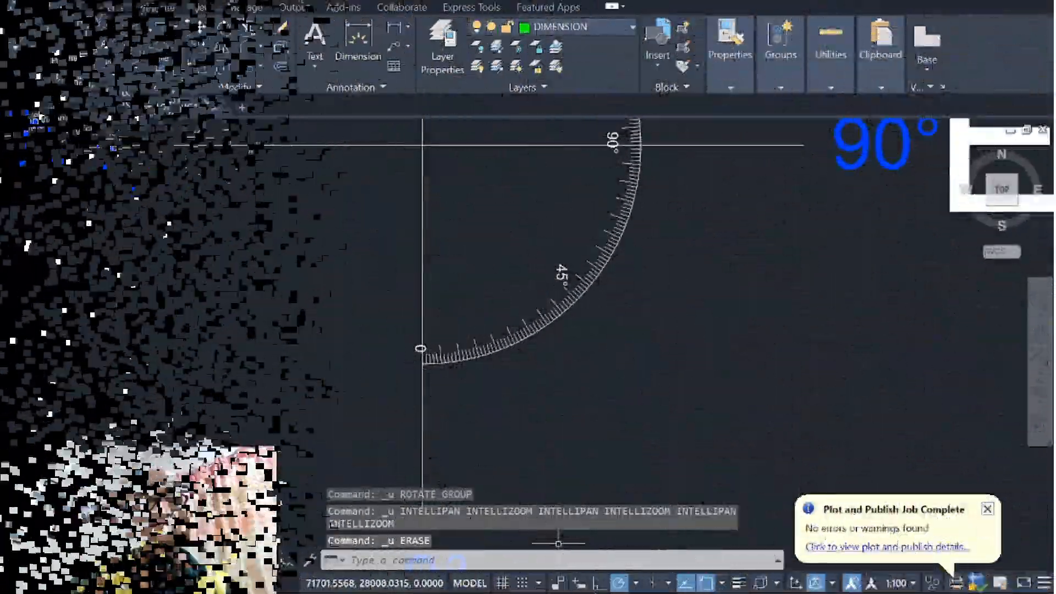
# Step: Turn on Ortho mode and rotate the protractor 180° about the compass centre onto the west side
pyautogui.press('F8')
pyautogui.scroll(-5, 530, 384)
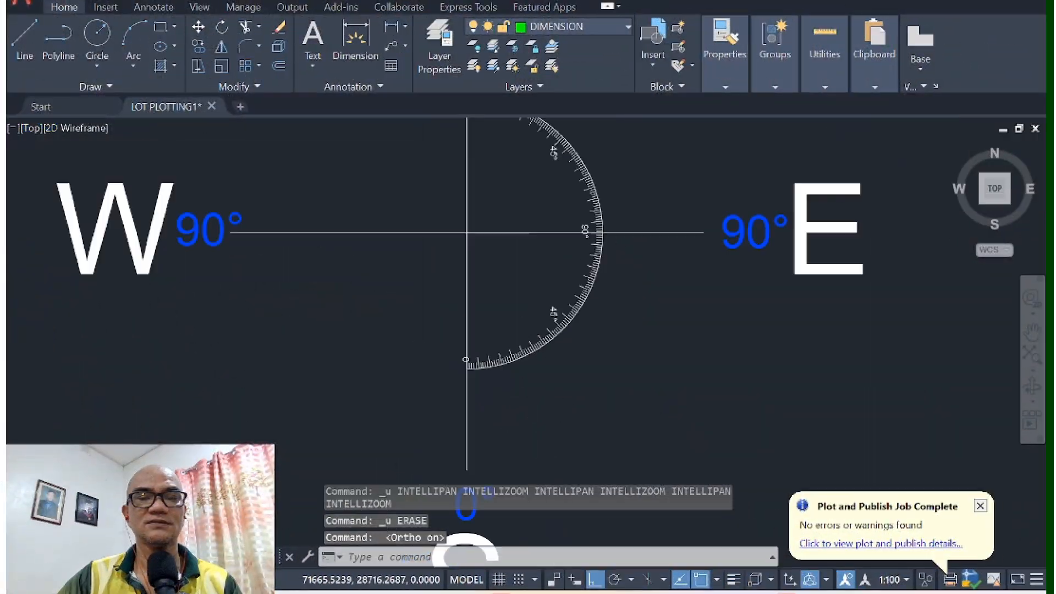
pyautogui.click(222, 26)
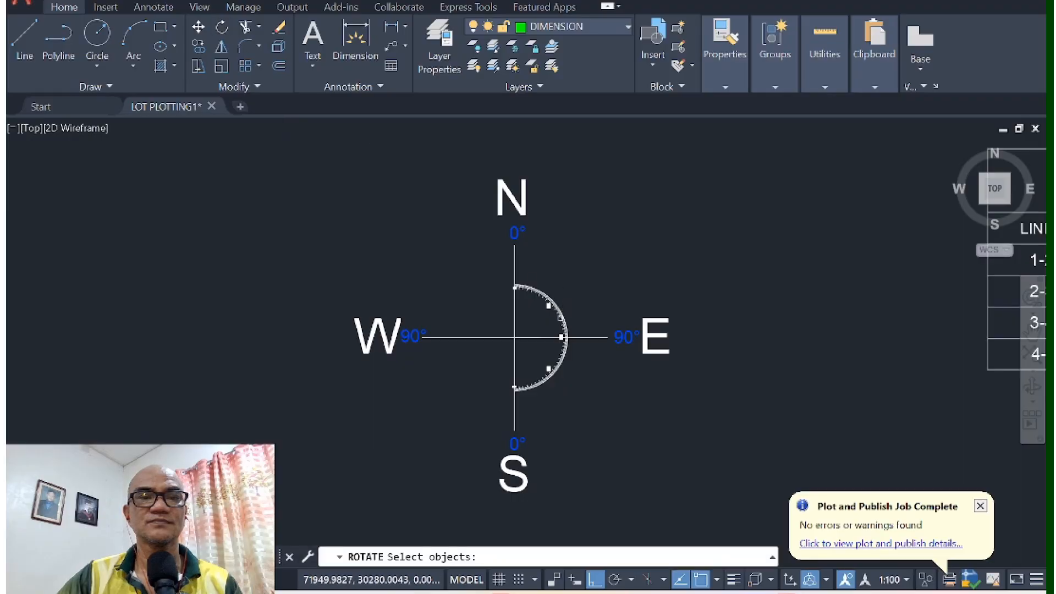
pyautogui.click(584, 322)
pyautogui.click(529, 380)
pyautogui.press('Return')
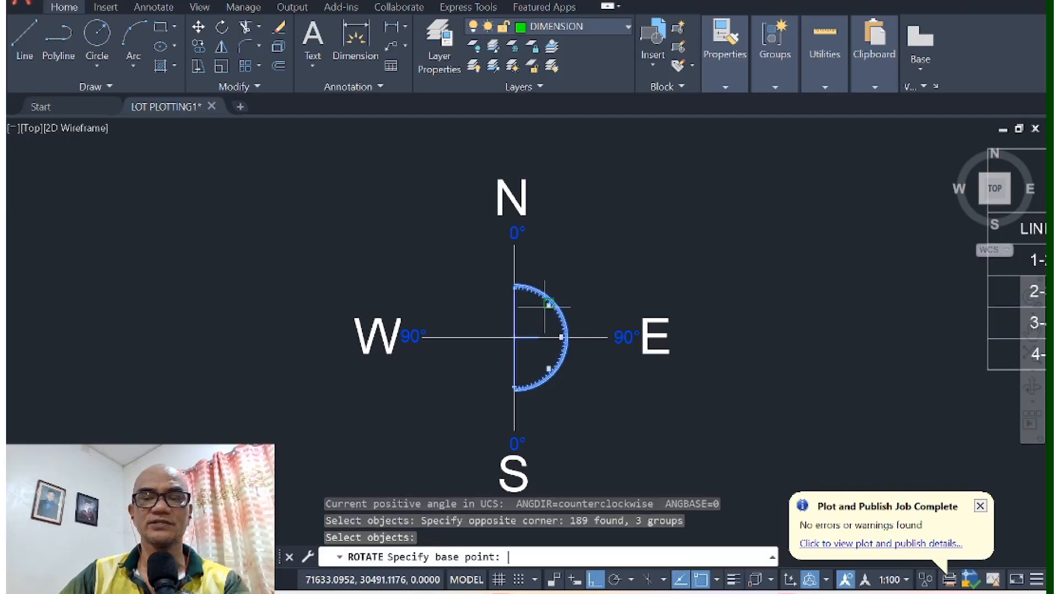
pyautogui.click(515, 337)
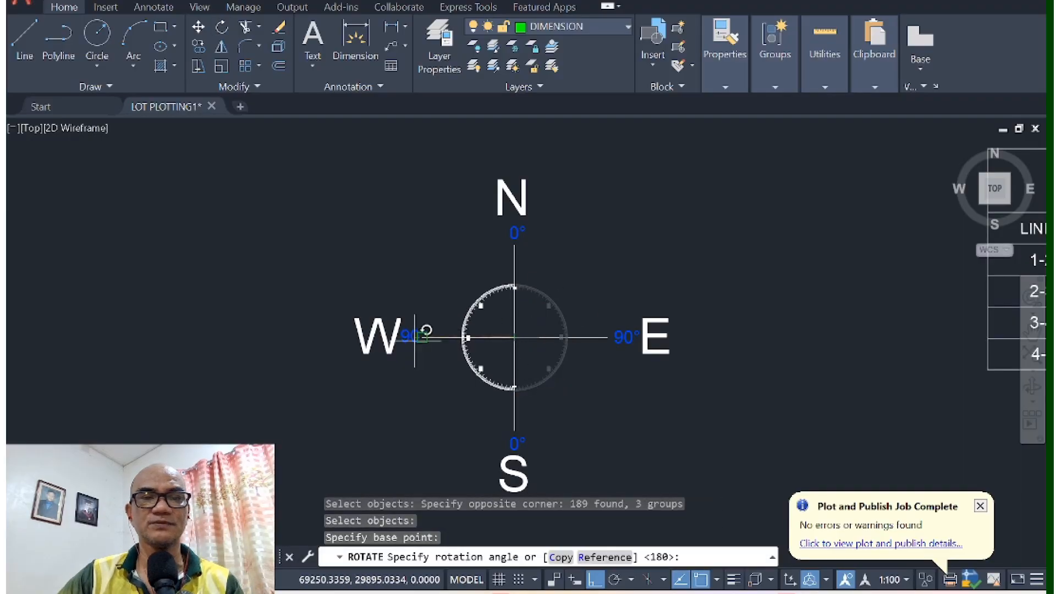
pyautogui.press('Escape')
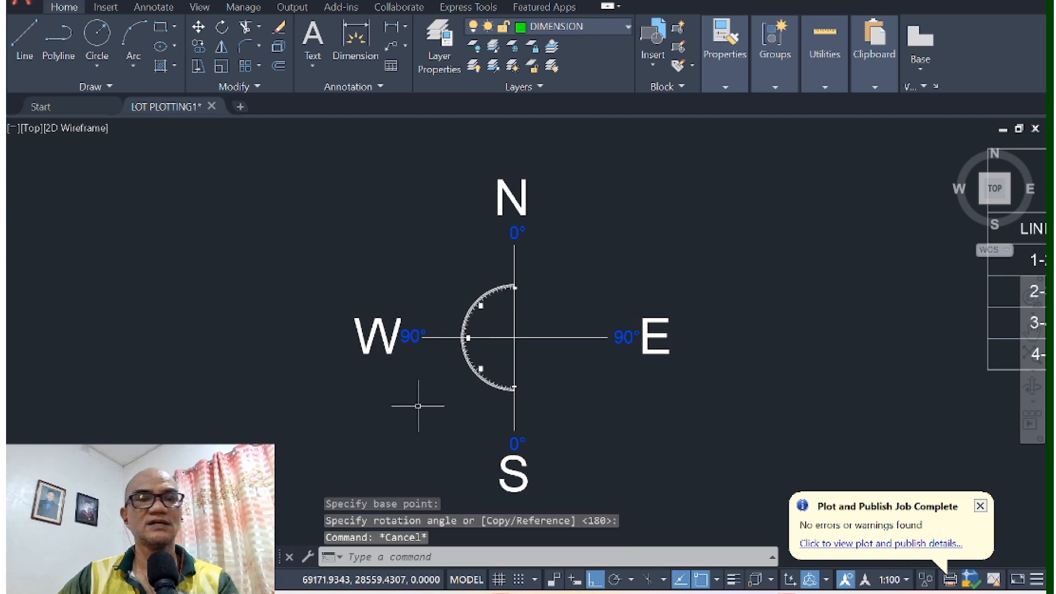
# Step: Examine the protractor's 0°, 45° and 90° marks against the north-south and east-west axes on the west side
pyautogui.scroll(10, 474, 339)
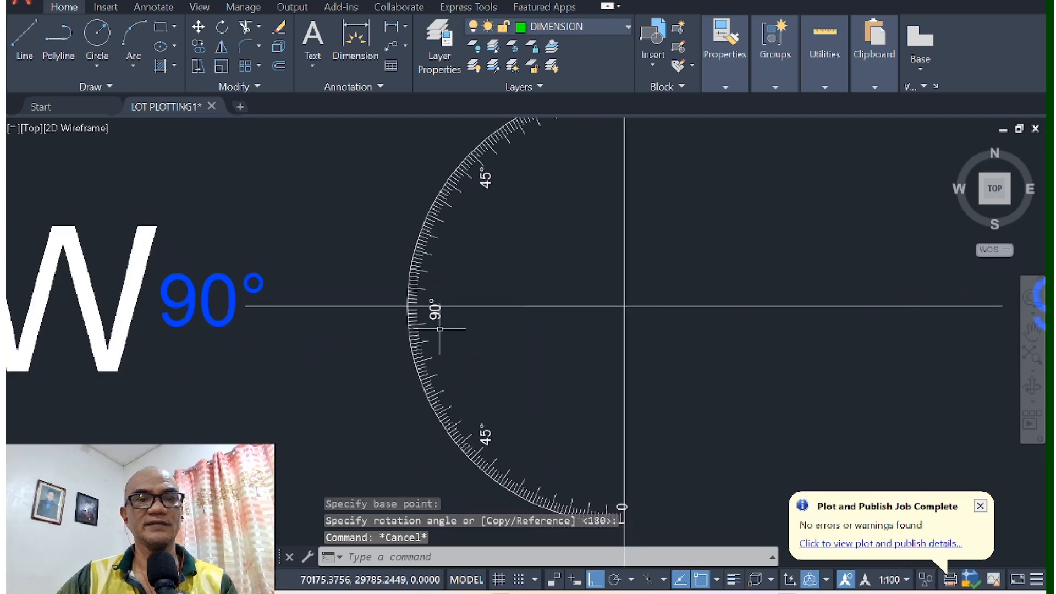
pyautogui.scroll(-5, 440, 329)
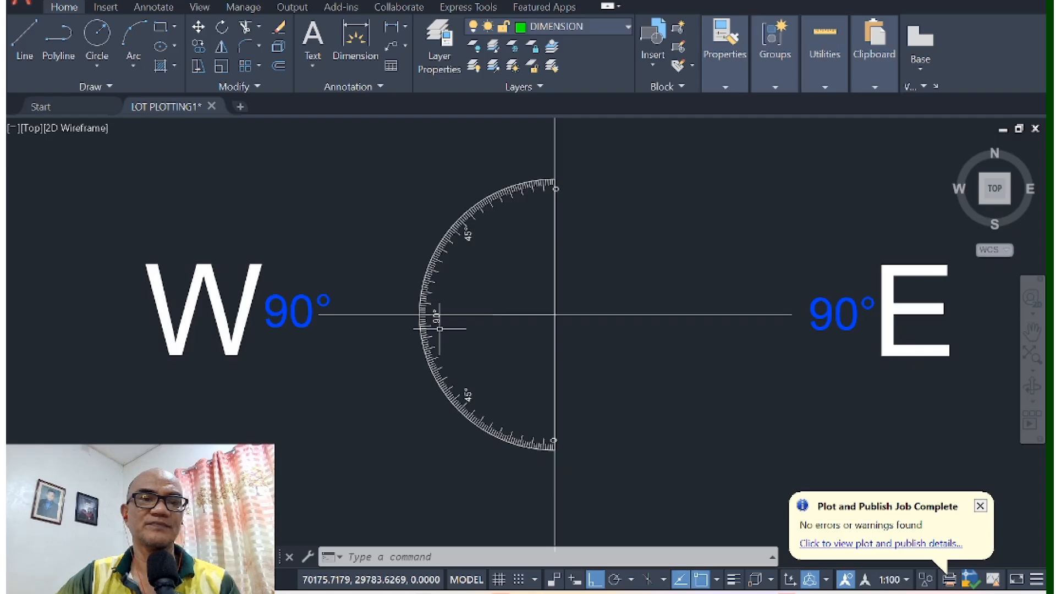
pyautogui.scroll(5, 558, 187)
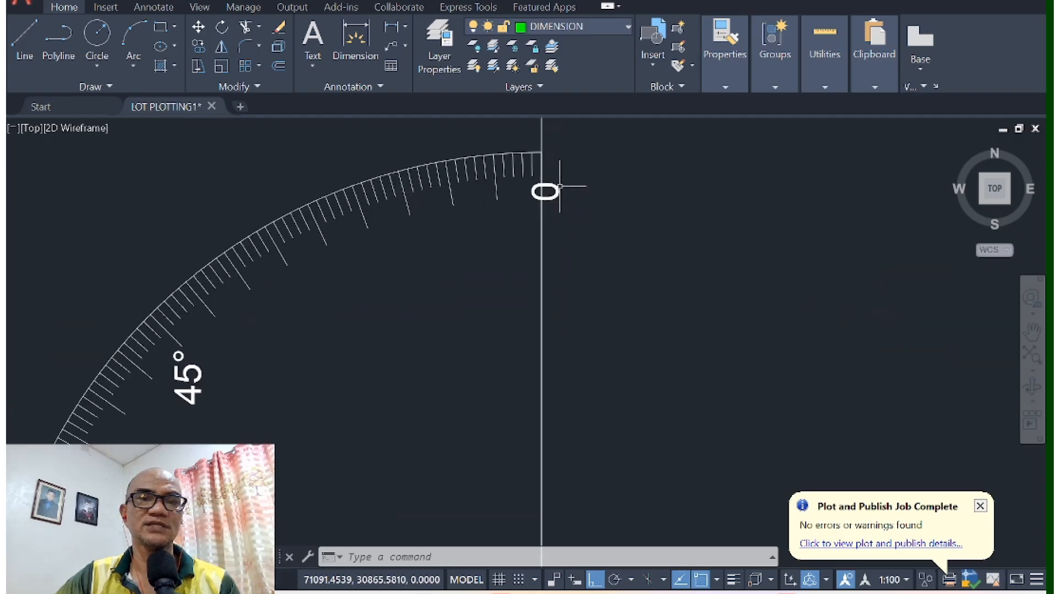
pyautogui.scroll(-3, 560, 187)
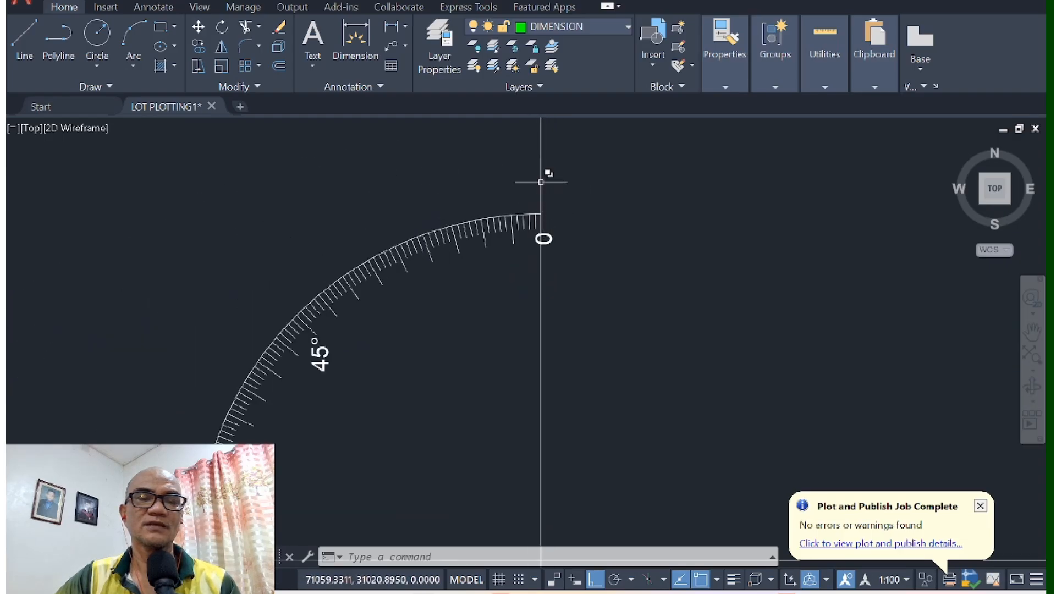
pyautogui.moveTo(524, 309); pyautogui.dragTo(542, 210, button='middle')
pyautogui.moveTo(536, 418); pyautogui.dragTo(547, 272, button='middle')
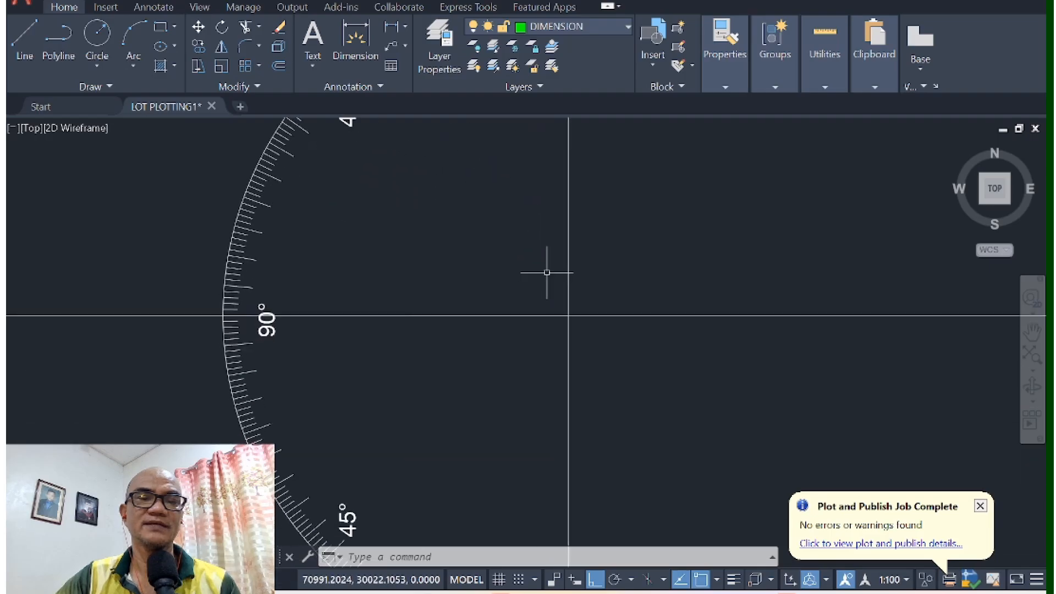
pyautogui.scroll(-5, 564, 333)
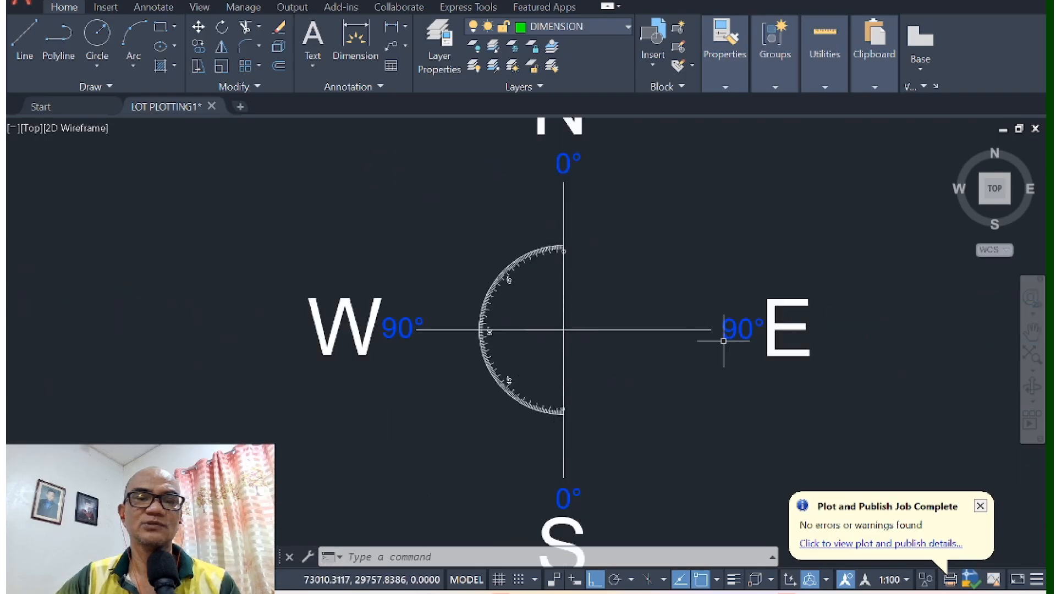
pyautogui.scroll(4, 460, 330)
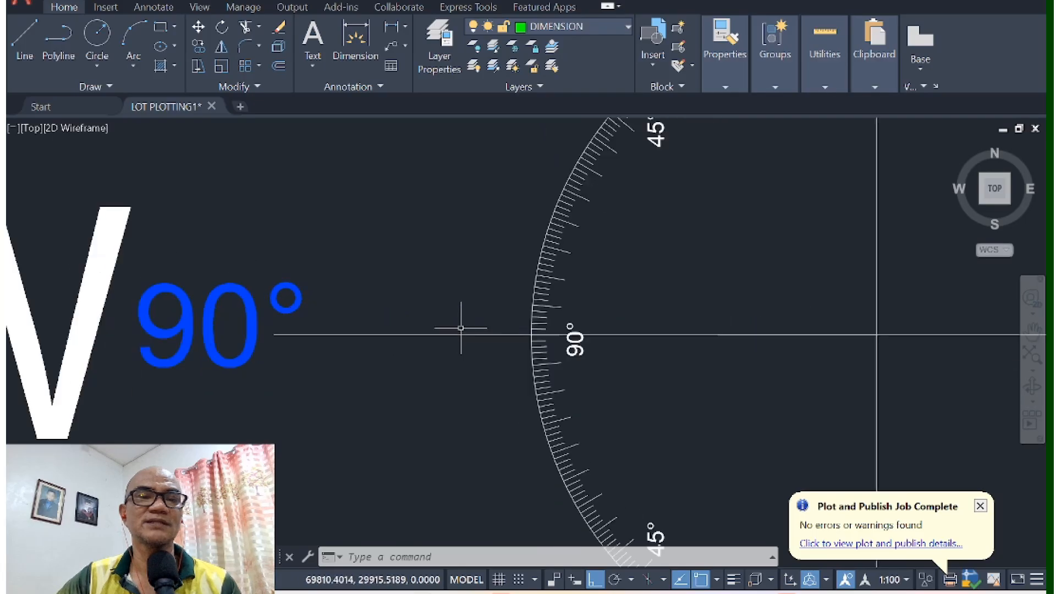
pyautogui.scroll(2, 507, 353)
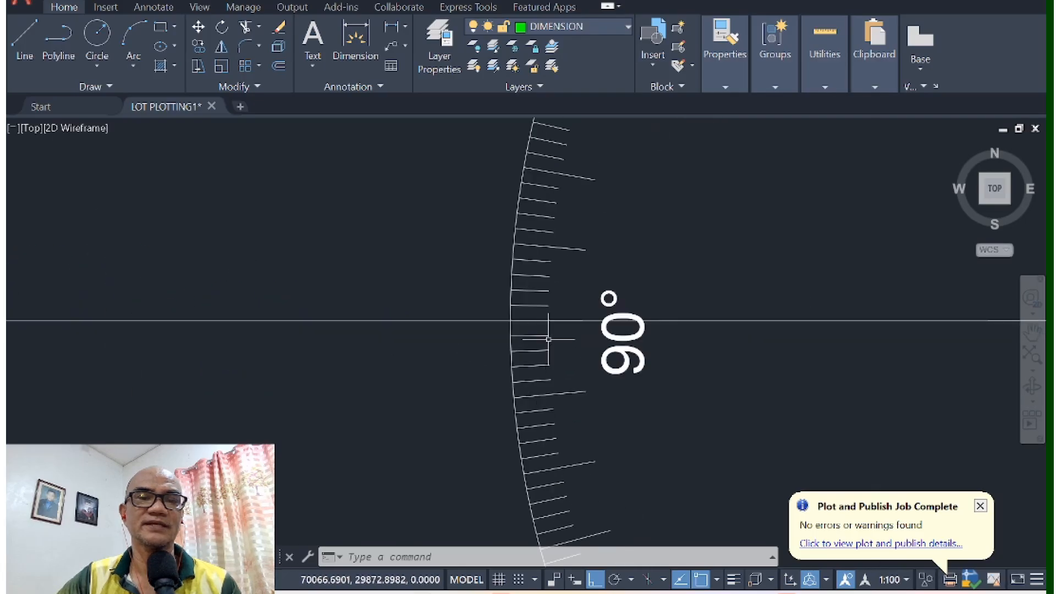
pyautogui.scroll(-6, 548, 339)
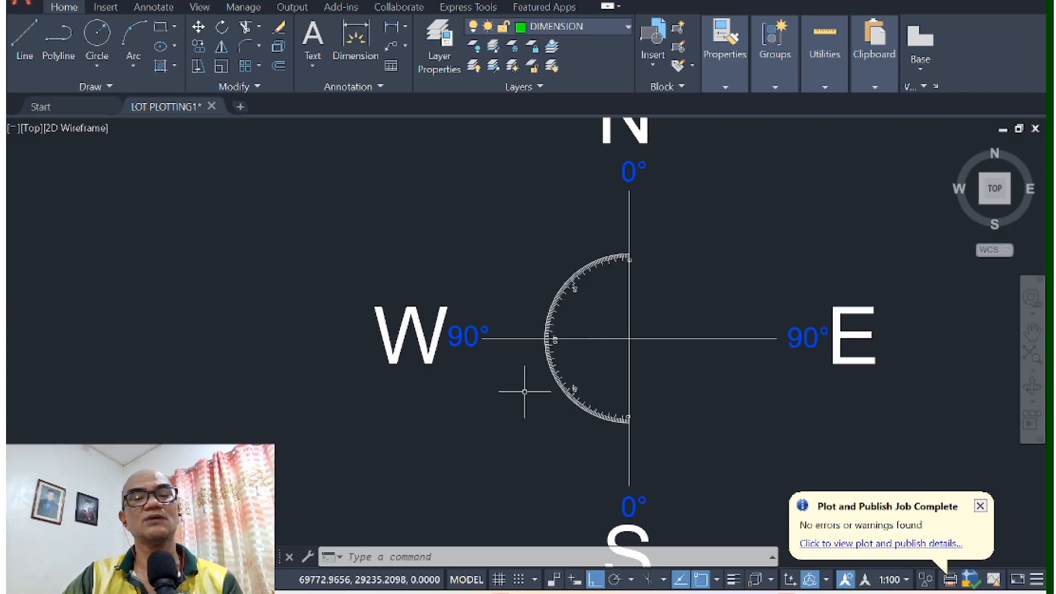
pyautogui.scroll(-4, 585, 361)
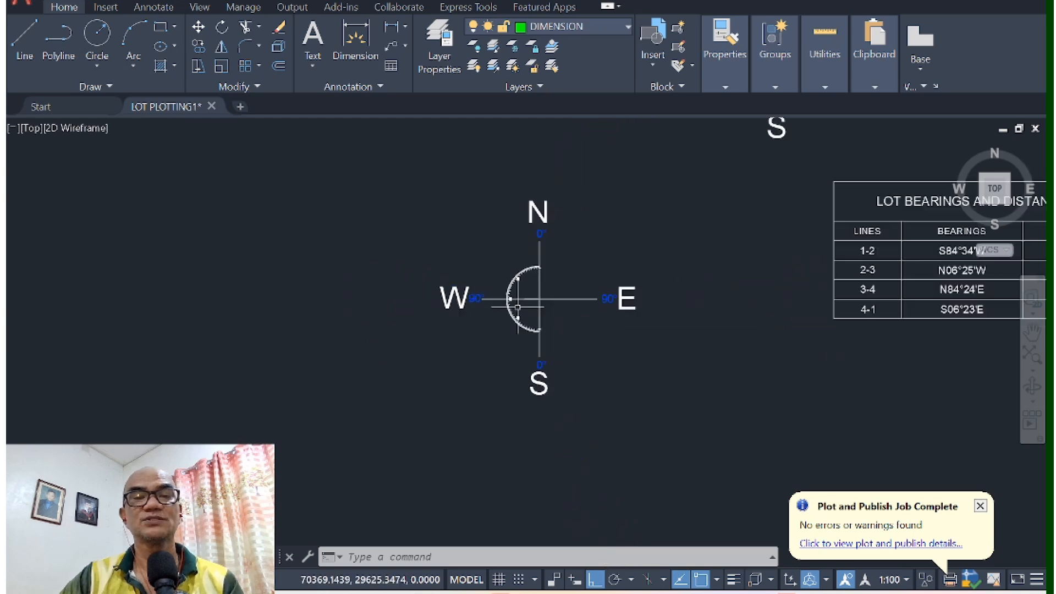
# Step: Check the bearing of line 1-2 in the Lot Bearings and Distances table, and turn on polar tracking
pyautogui.scroll(-2, 518, 308)
pyautogui.scroll(8, 798, 282)
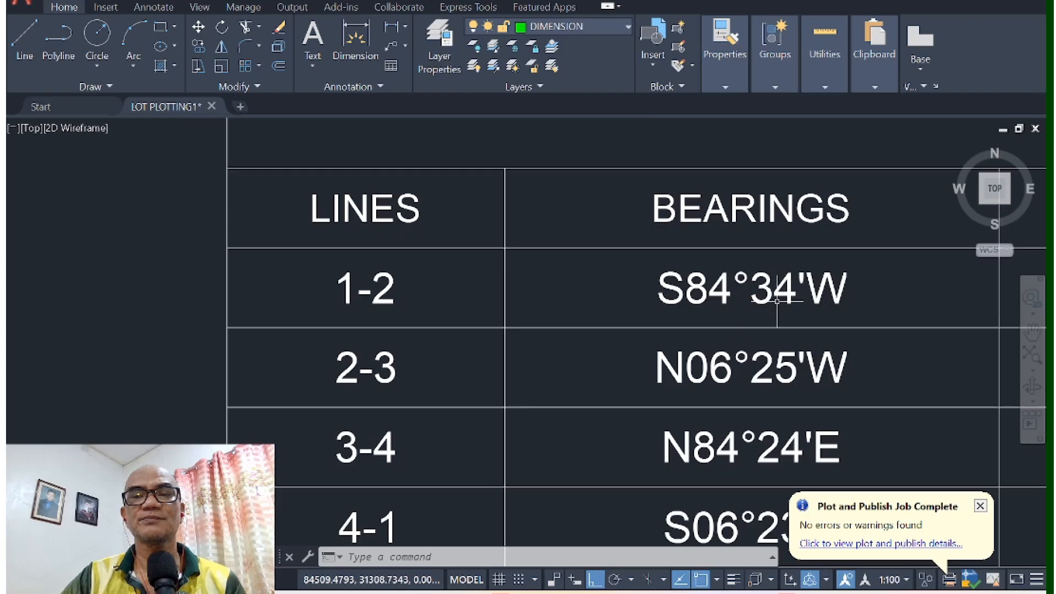
pyautogui.scroll(-4, 778, 313)
pyautogui.scroll(-4, 459, 369)
pyautogui.scroll(5, 474, 374)
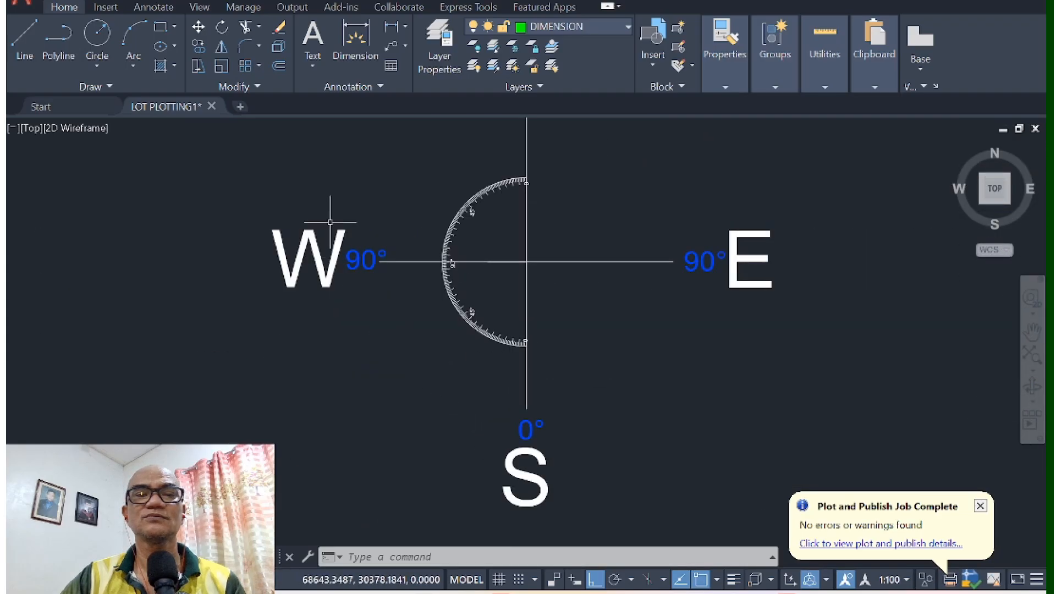
pyautogui.click(614, 579)
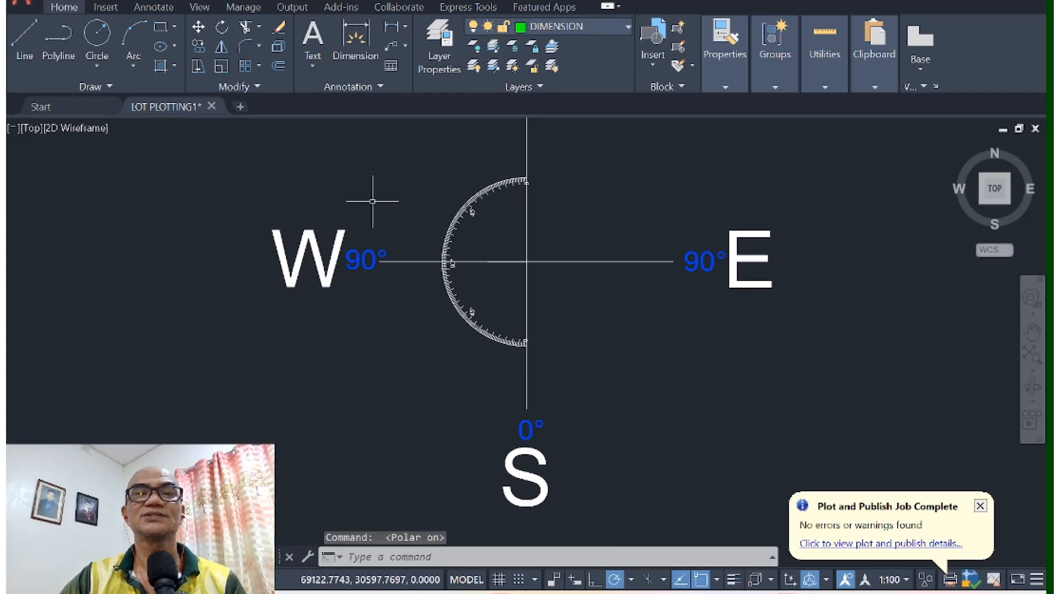
# Step: Review the distance column of the Lot Bearings and Distances table, starting with line 1-2
pyautogui.scroll(-5, 469, 333)
pyautogui.scroll(8, 849, 285)
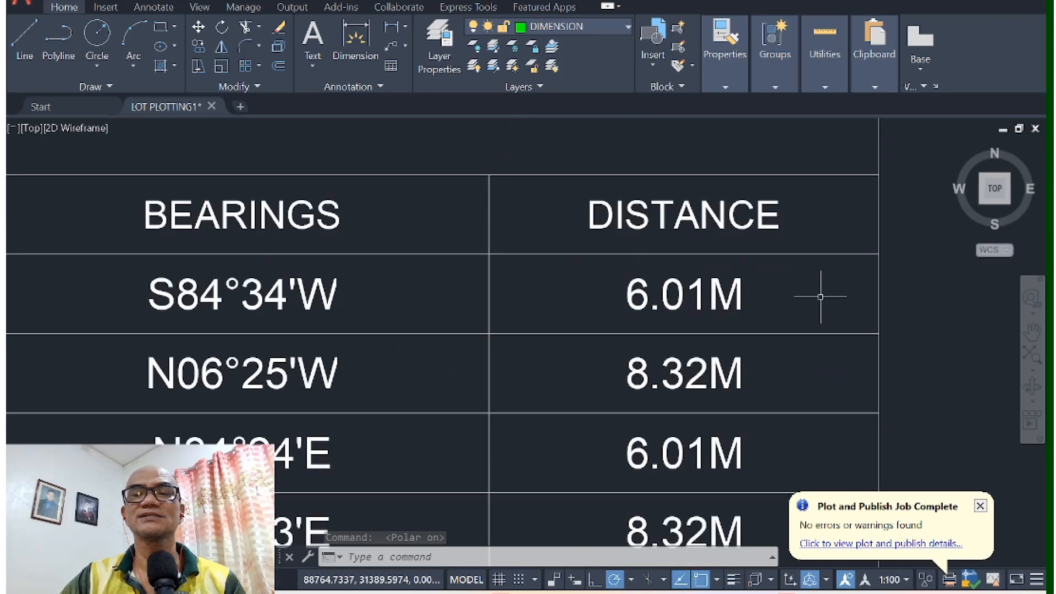
pyautogui.scroll(2, 744, 308)
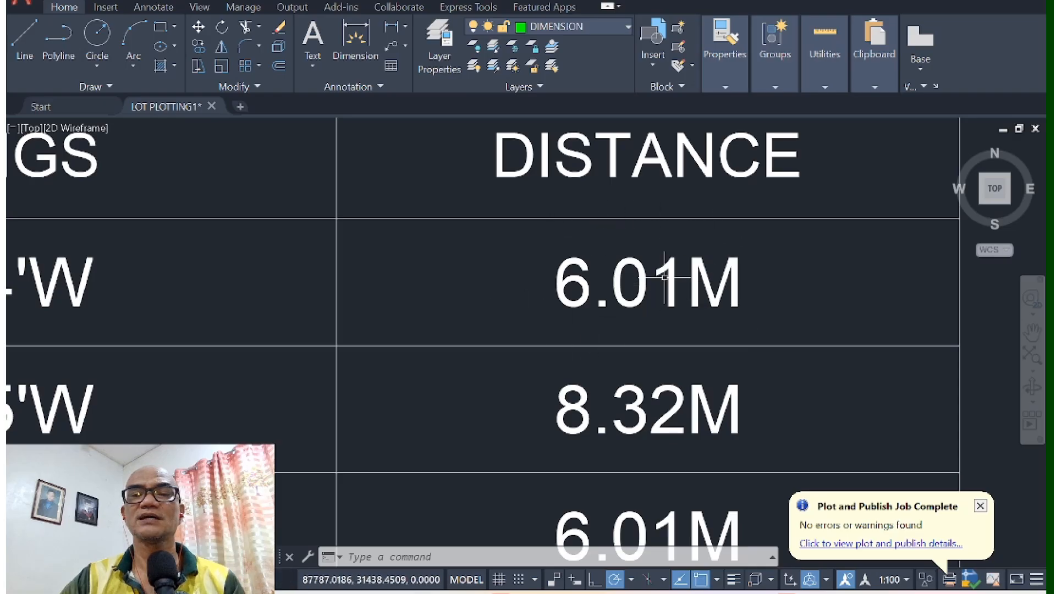
pyautogui.scroll(-5, 665, 277)
pyautogui.scroll(1, 495, 236)
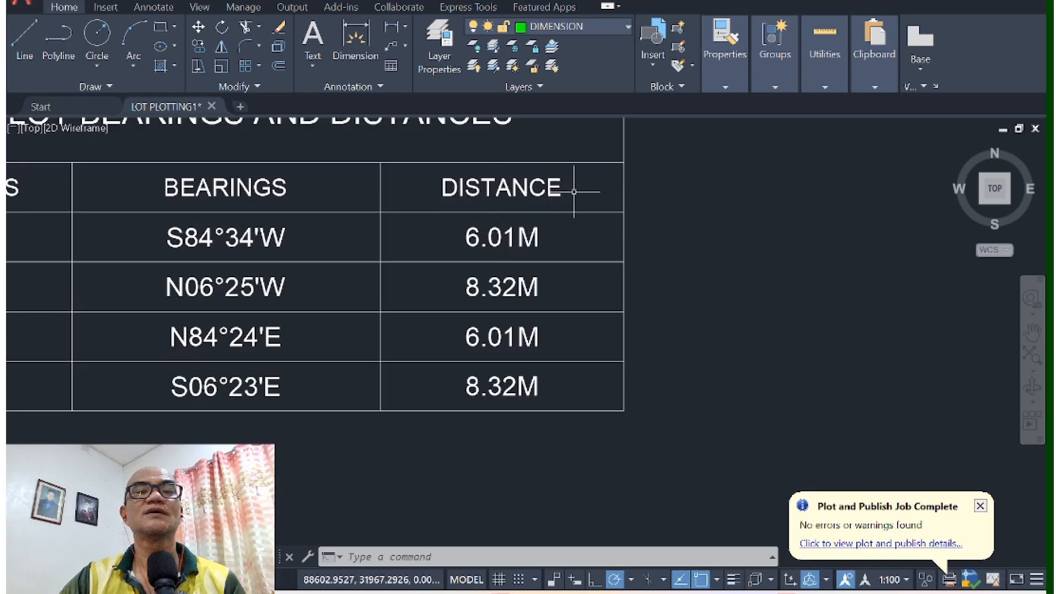
# Step: Insert a new column after the DISTANCE column in the Lot Bearings and Distances table
pyautogui.moveTo(574, 191); pyautogui.dragTo(393, 194, button='middle')
pyautogui.scroll(-1, 428, 215)
pyautogui.scroll(1, 428, 215)
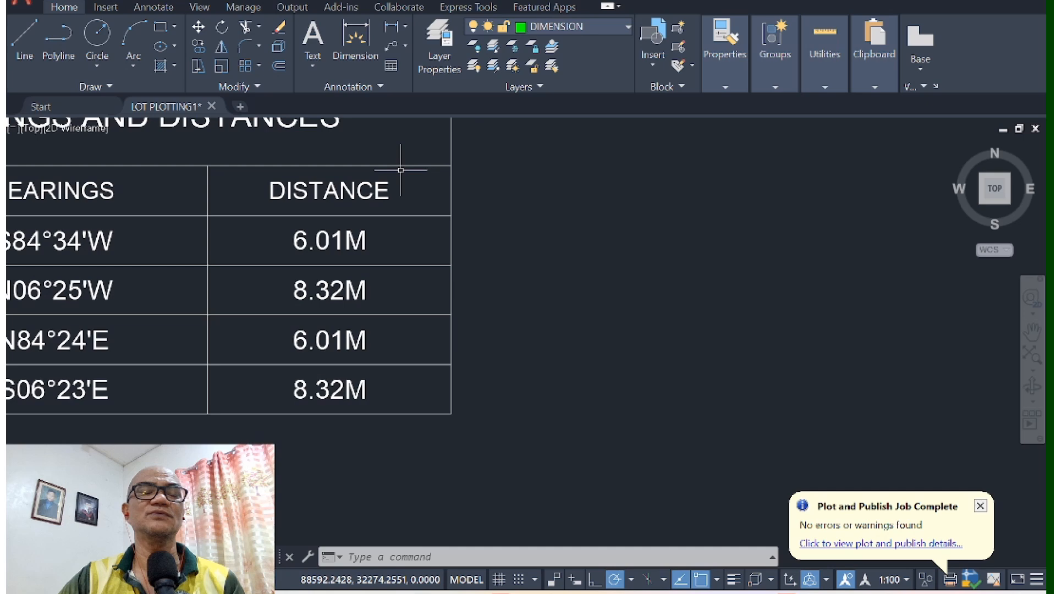
pyautogui.click(432, 196)
pyautogui.click(402, 392)
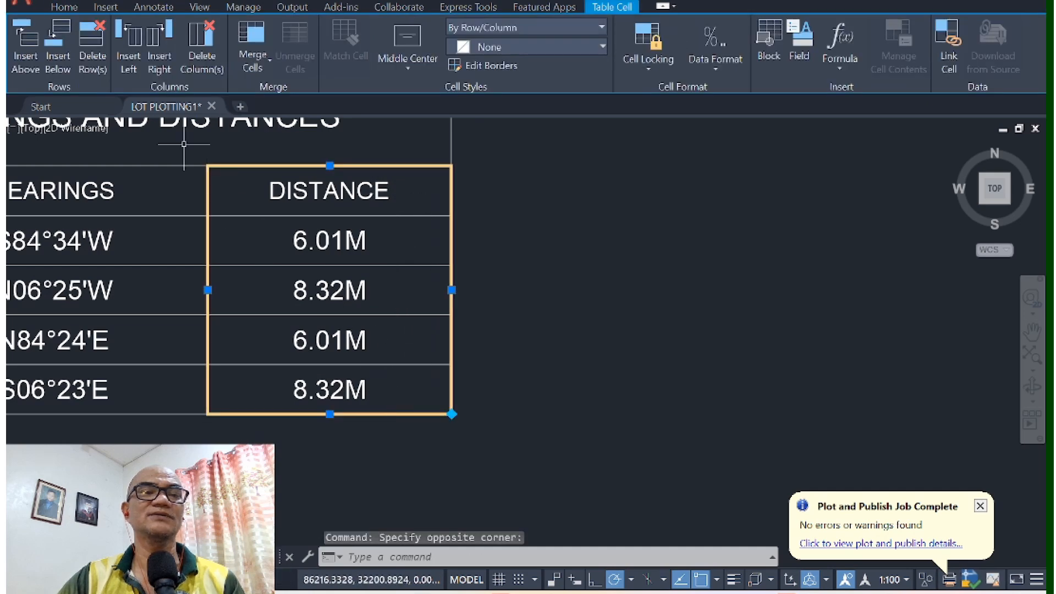
pyautogui.click(165, 35)
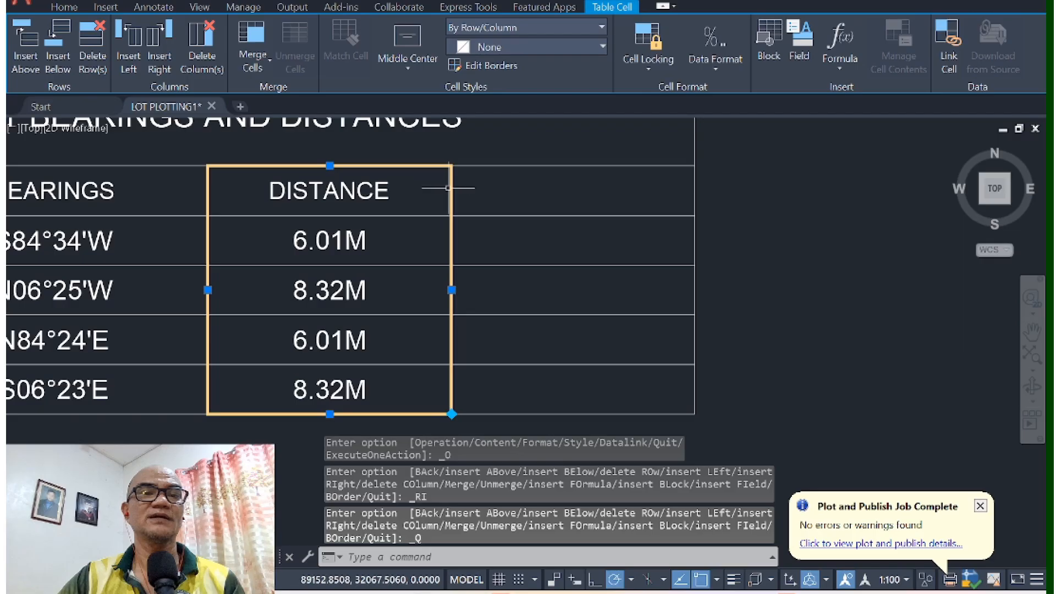
# Step: Enter MM as the header of the new empty column in the table
pyautogui.click(477, 191)
pyautogui.click(477, 192)
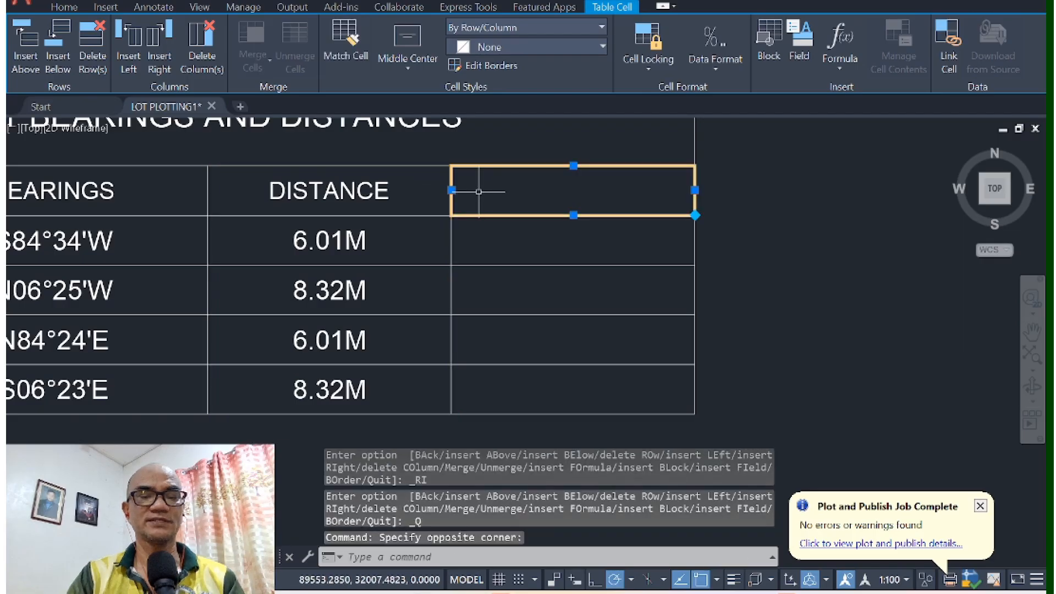
pyautogui.doubleClick(479, 192)
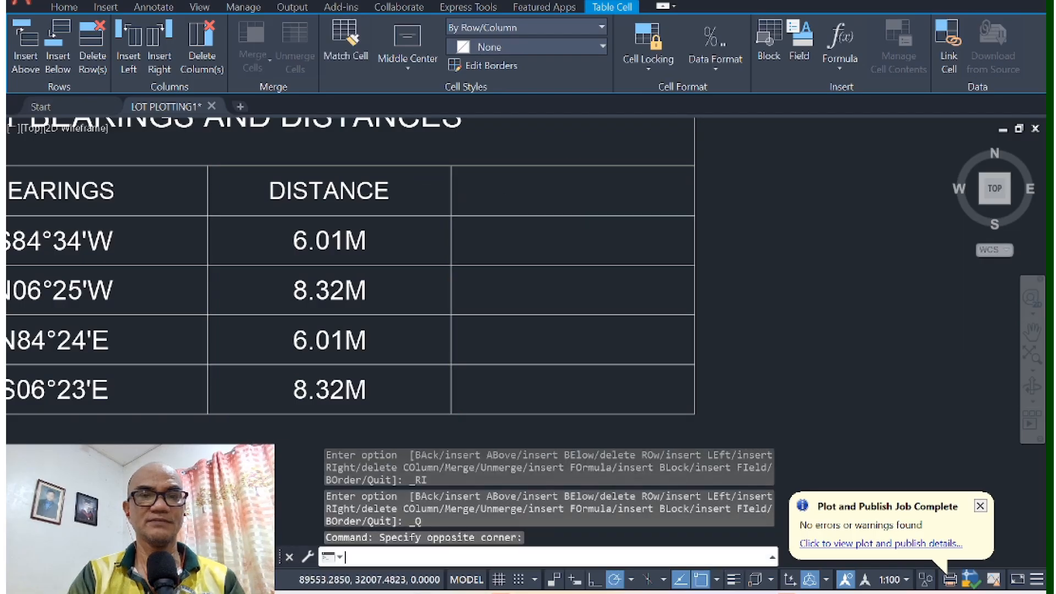
pyautogui.write('mm')
pyautogui.press('BackSpace')
pyautogui.press('BackSpace')
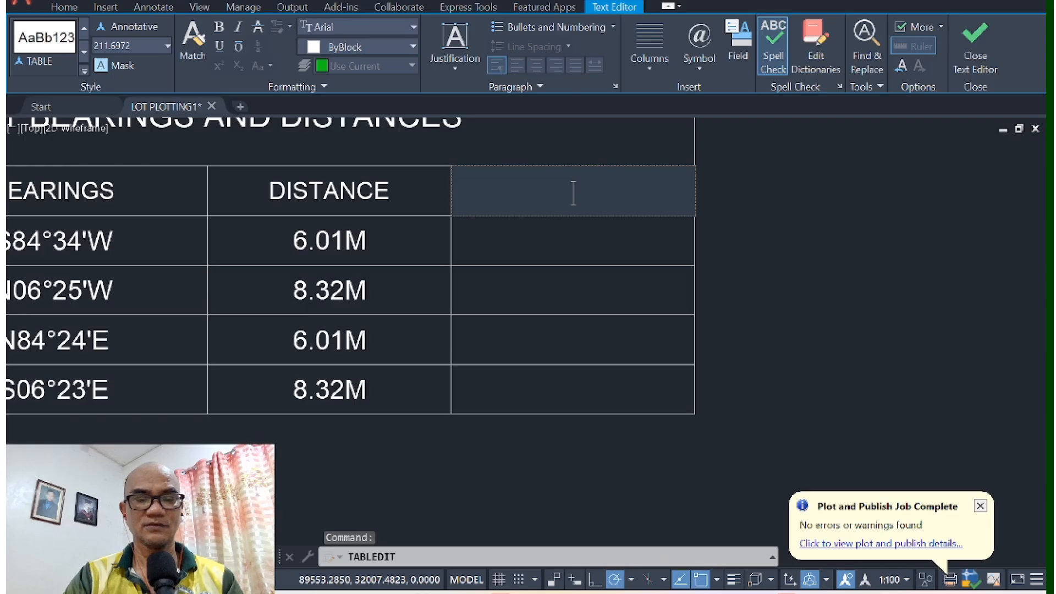
pyautogui.write('MM')
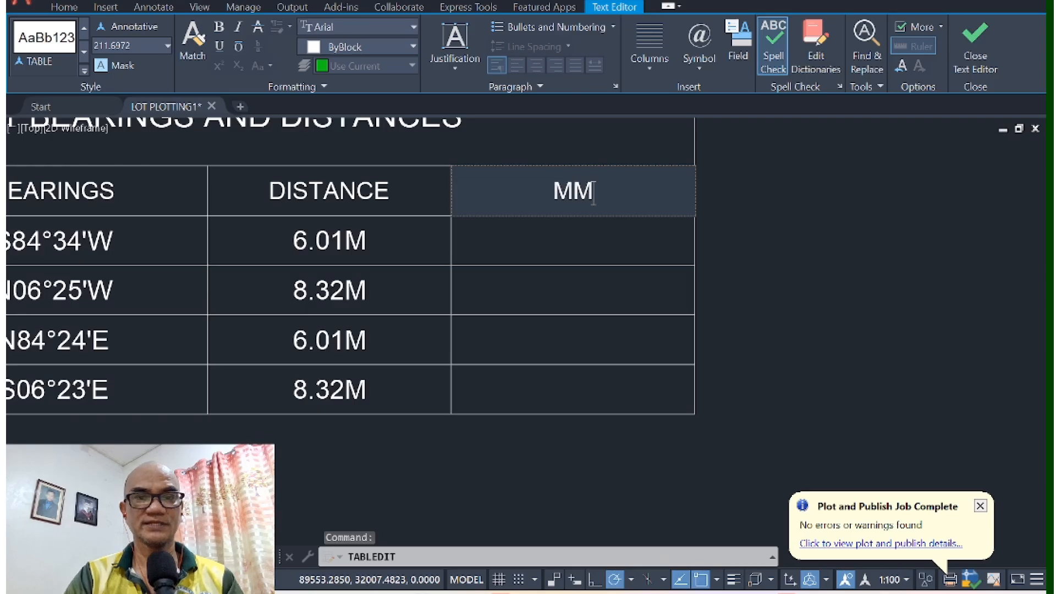
# Step: Change the DISTANCE entry of line 1-2 to 6.01CM
pyautogui.click(413, 245)
pyautogui.click(355, 240)
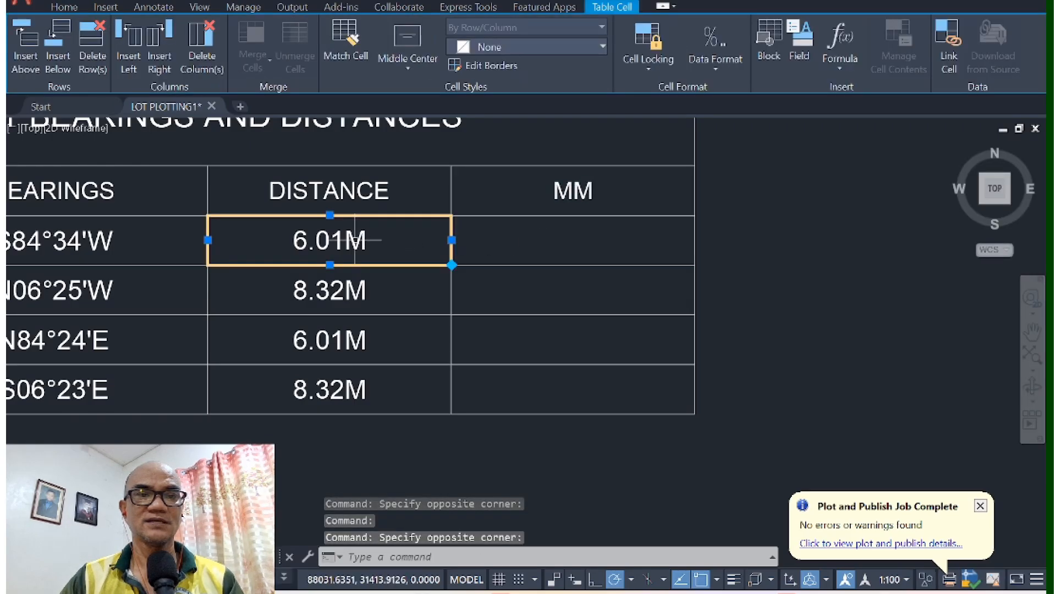
pyautogui.press('Delete')
pyautogui.hotkey('ctrl', 'z')
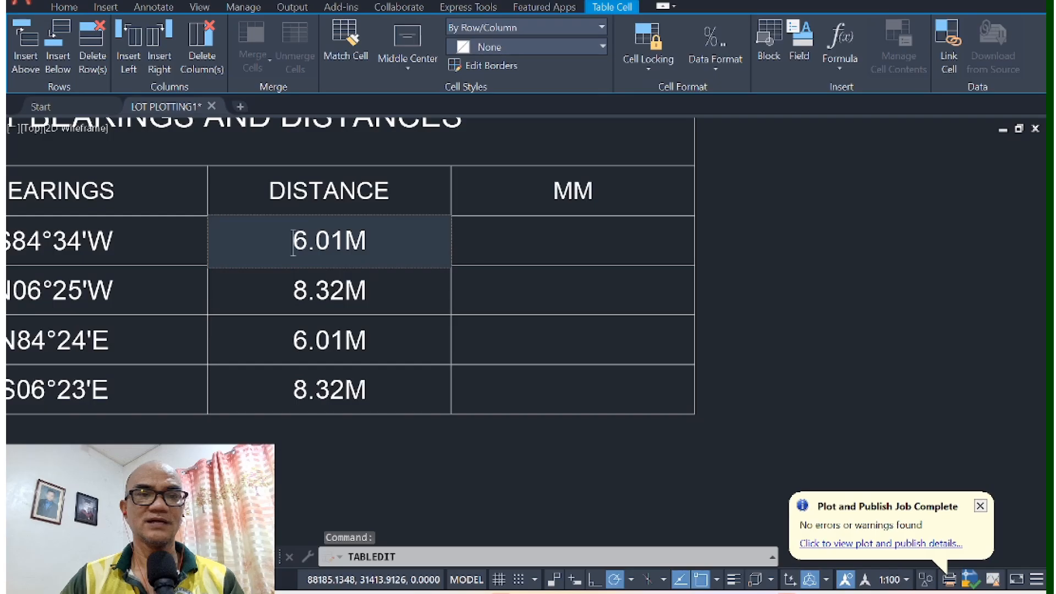
pyautogui.doubleClick(367, 242)
pyautogui.press('BackSpace')
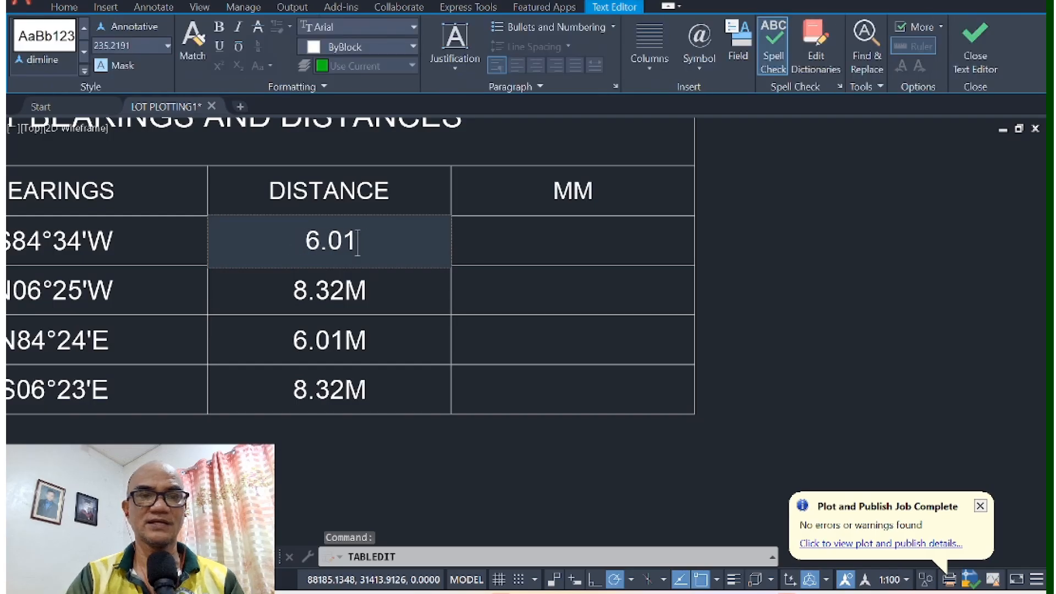
pyautogui.write('CM')
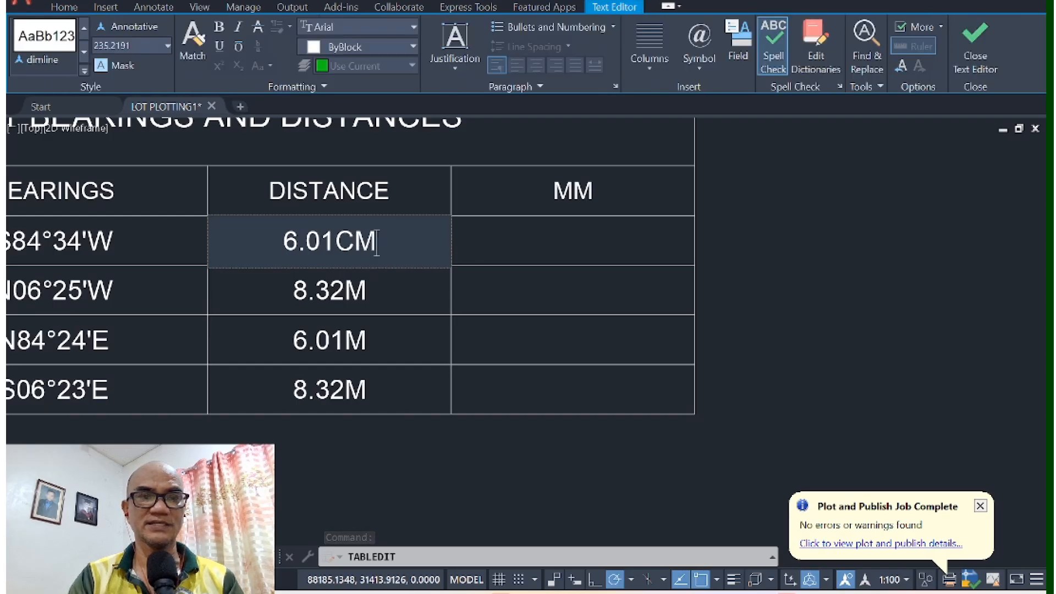
# Step: Change the DISTANCE entry of line 2-3 to 8.32CM
pyautogui.click(365, 288)
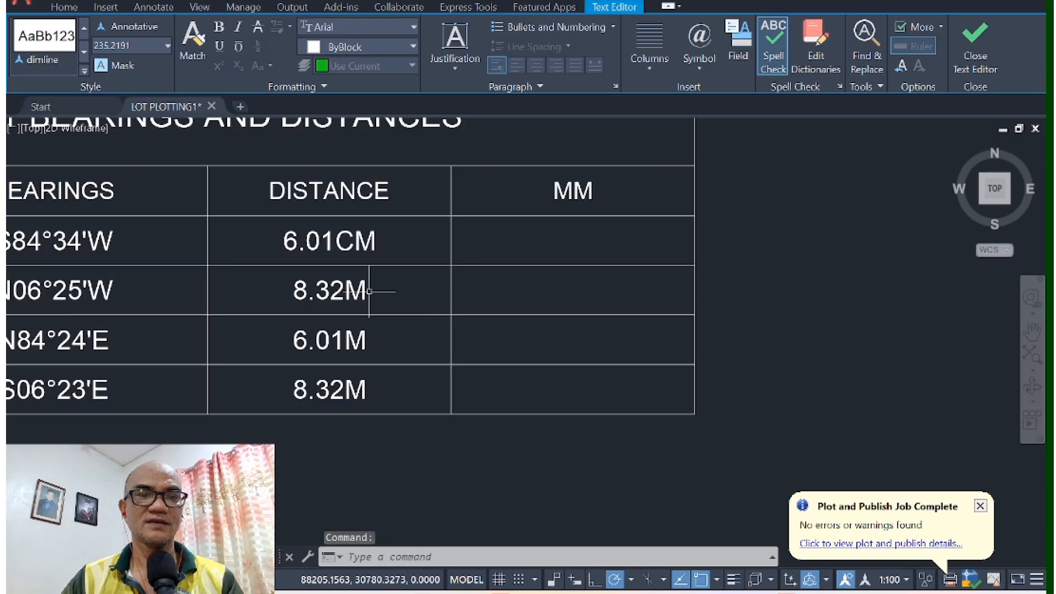
pyautogui.doubleClick(330, 290)
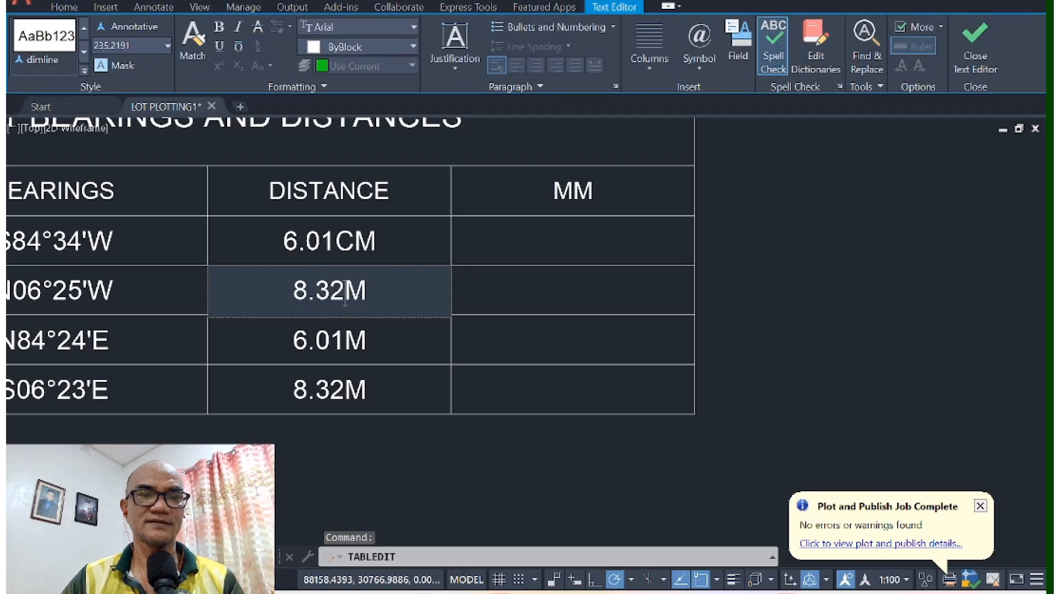
pyautogui.click(346, 297)
pyautogui.write('C')
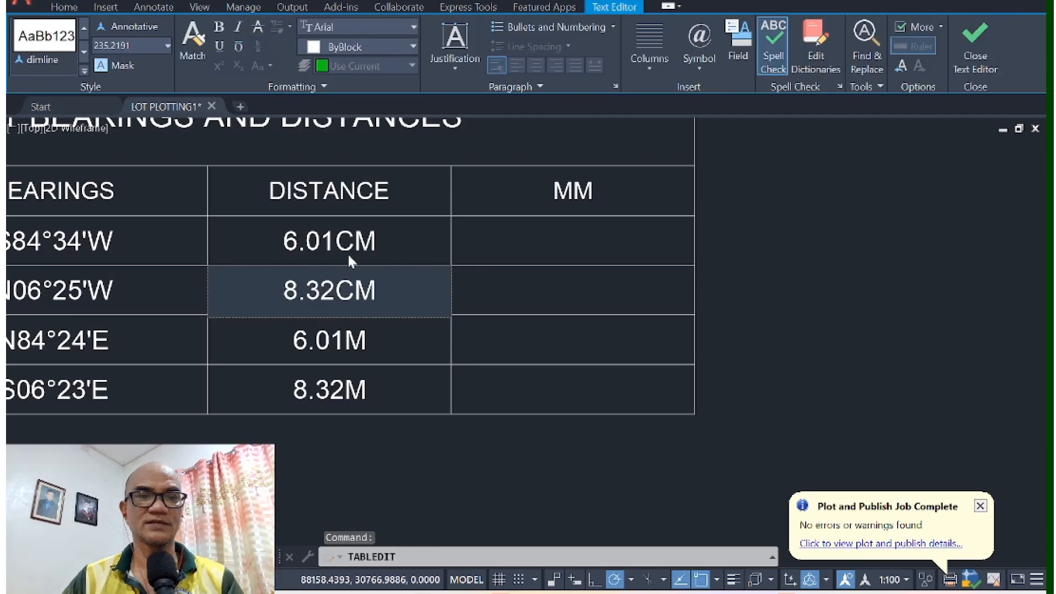
# Step: Change the DISTANCE entry of line 3-4 to 6.01CM
pyautogui.click(345, 341)
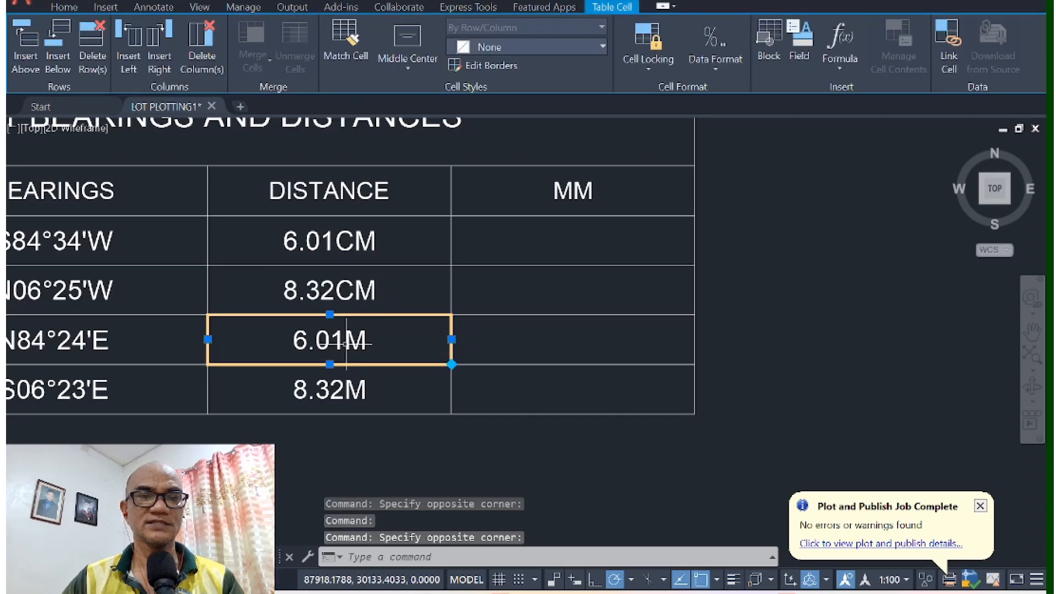
pyautogui.press('Delete')
pyautogui.hotkey('ctrl', 'z')
pyautogui.doubleClick(345, 341)
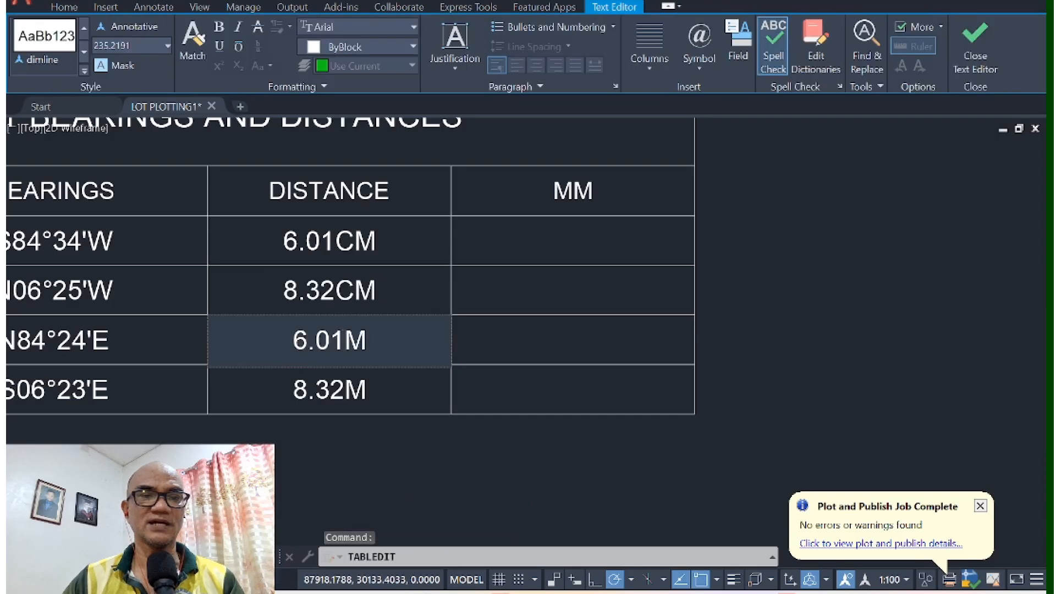
pyautogui.write('C')
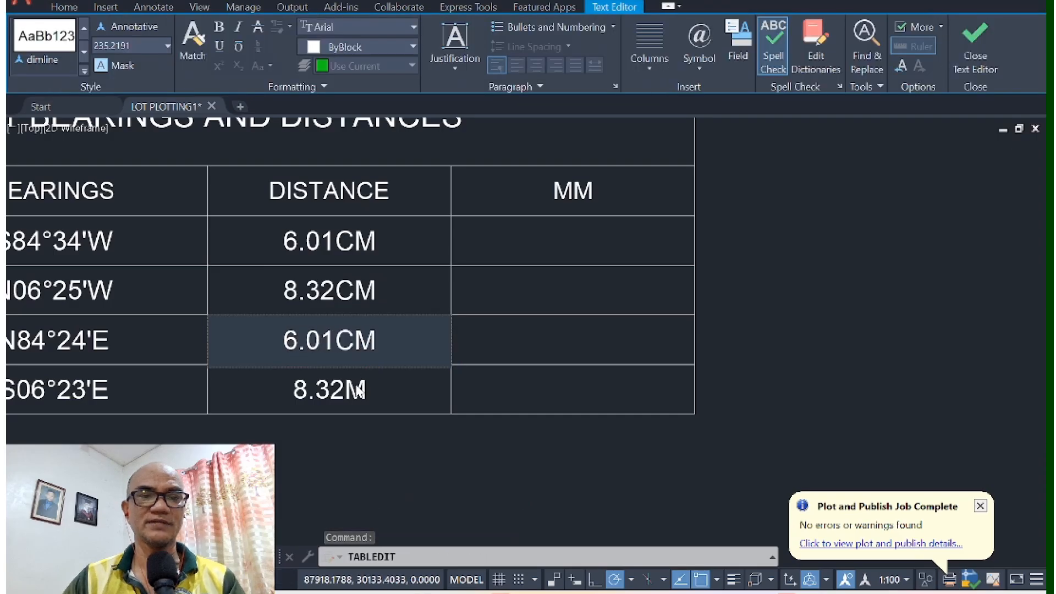
# Step: Change the DISTANCE entry of line 4-1 to 8.32CM
pyautogui.click(355, 391)
pyautogui.click(348, 388)
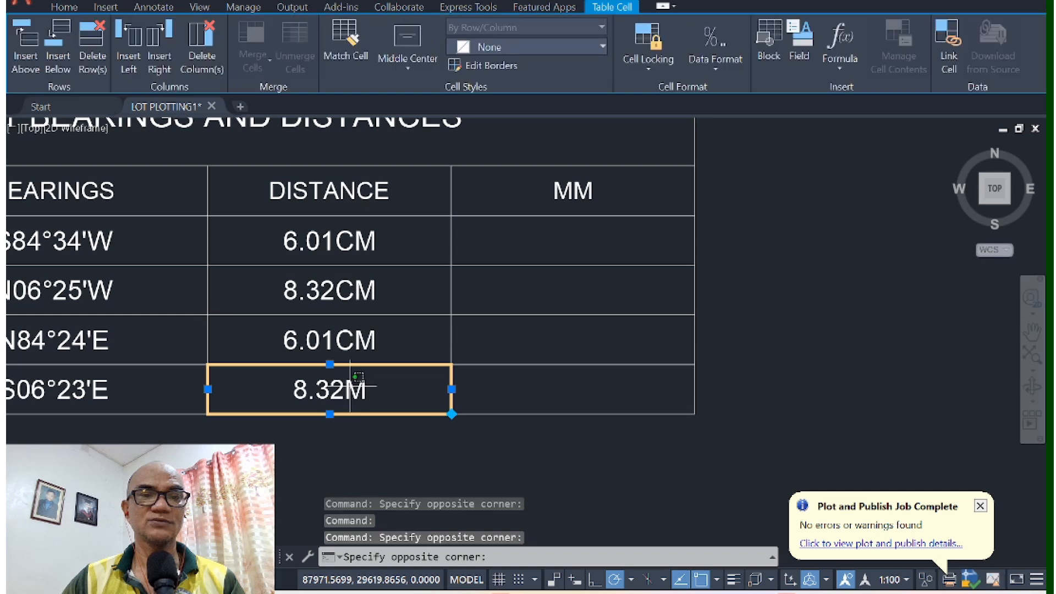
pyautogui.doubleClick(346, 388)
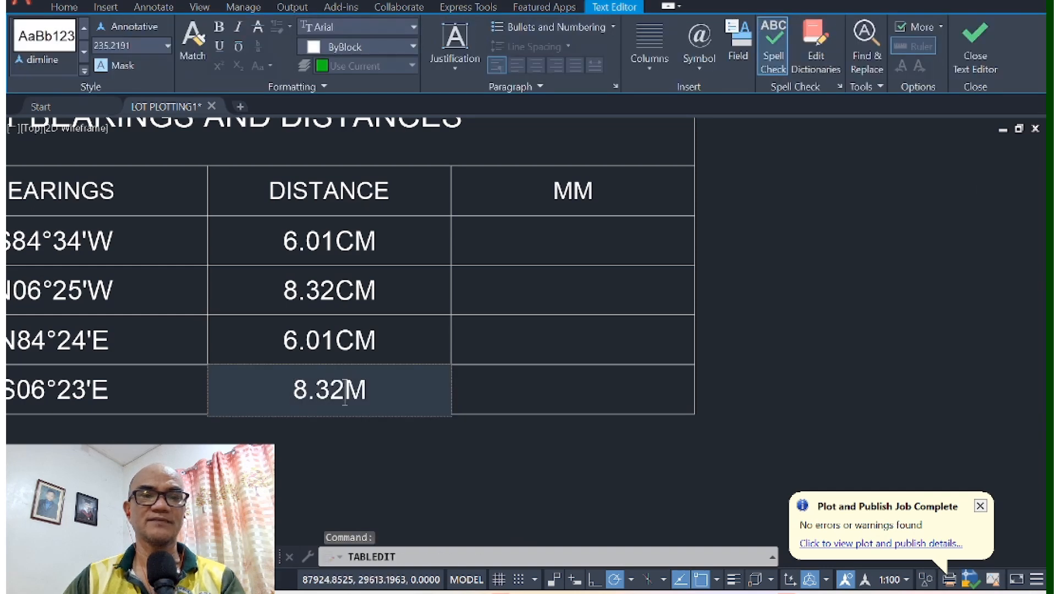
pyautogui.write('C')
pyautogui.click(530, 279)
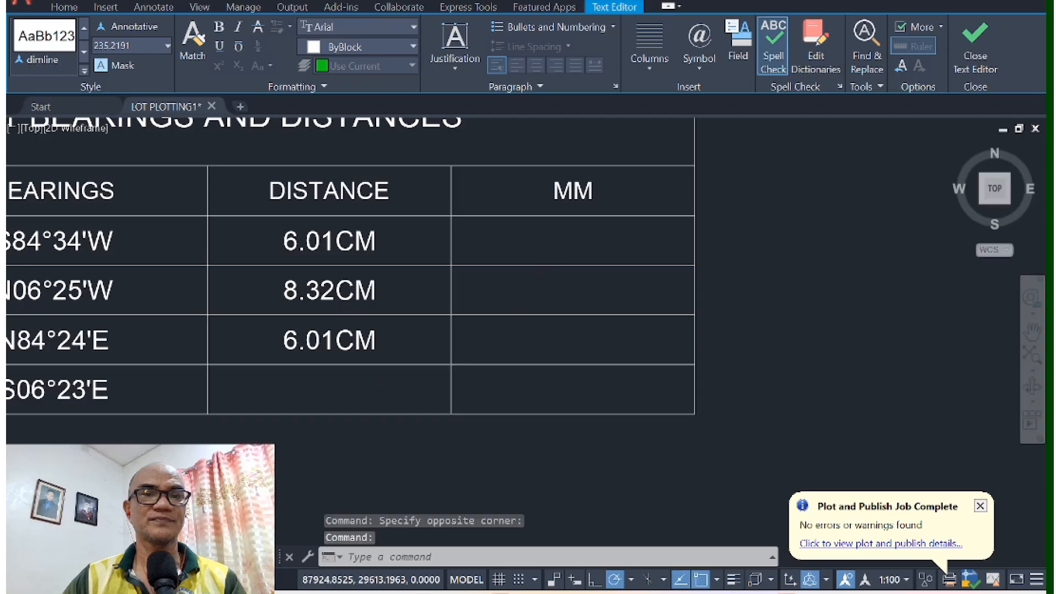
# Step: Fill the MM column with 6010 for line 1-2 and 8320 for line 2-3
pyautogui.click(549, 244)
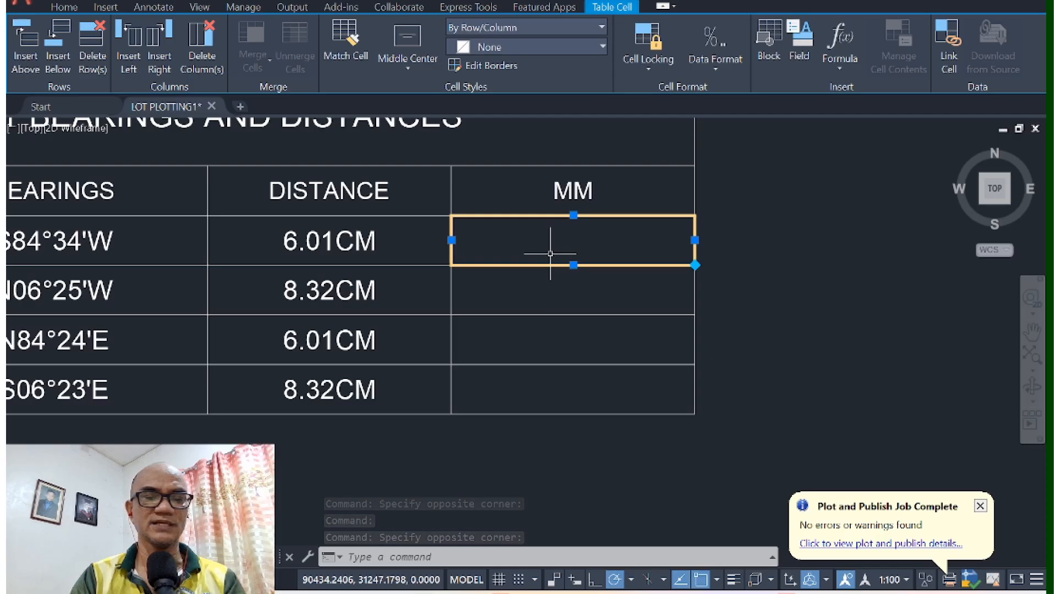
pyautogui.write('6010')
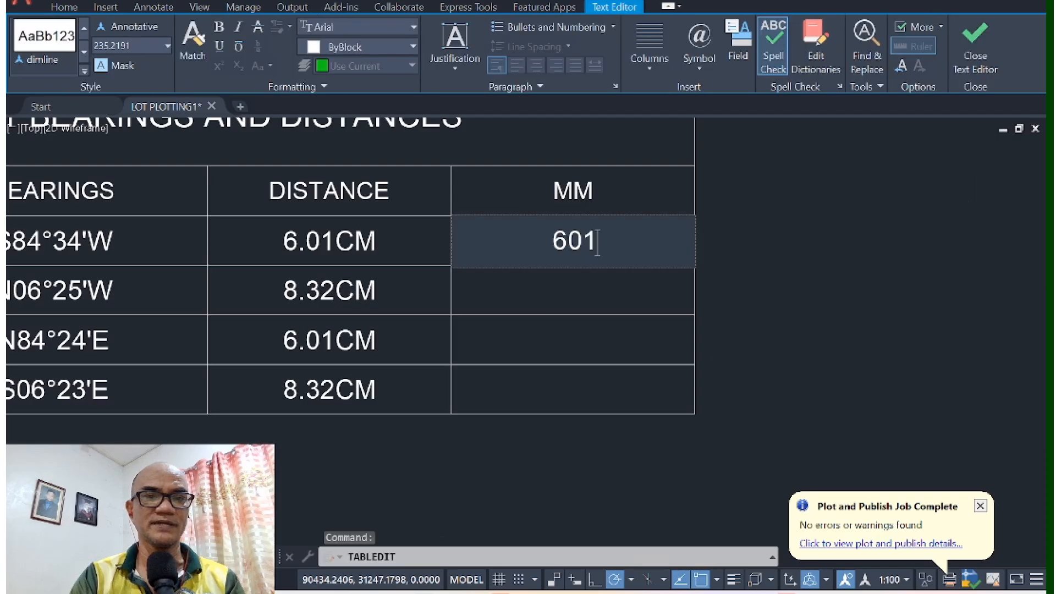
pyautogui.click(560, 306)
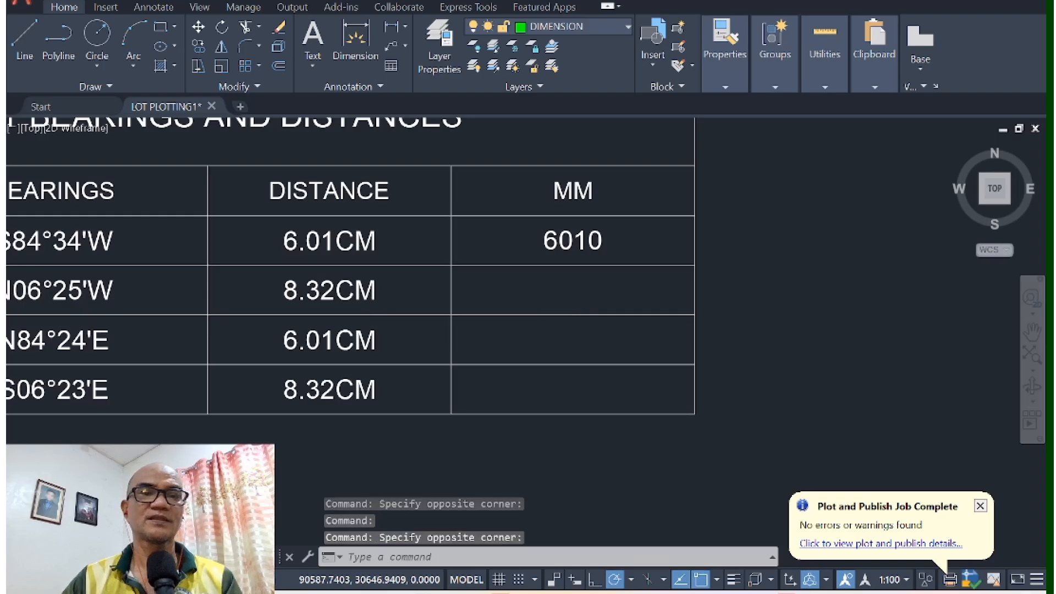
pyautogui.doubleClick(562, 302)
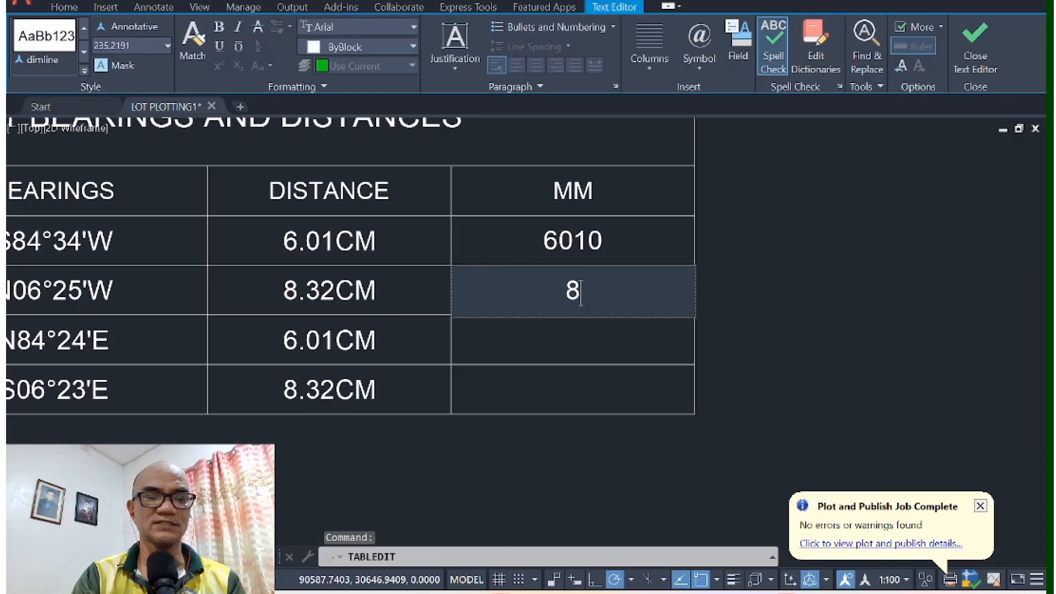
pyautogui.write('329')
pyautogui.press('BackSpace')
pyautogui.write('0')
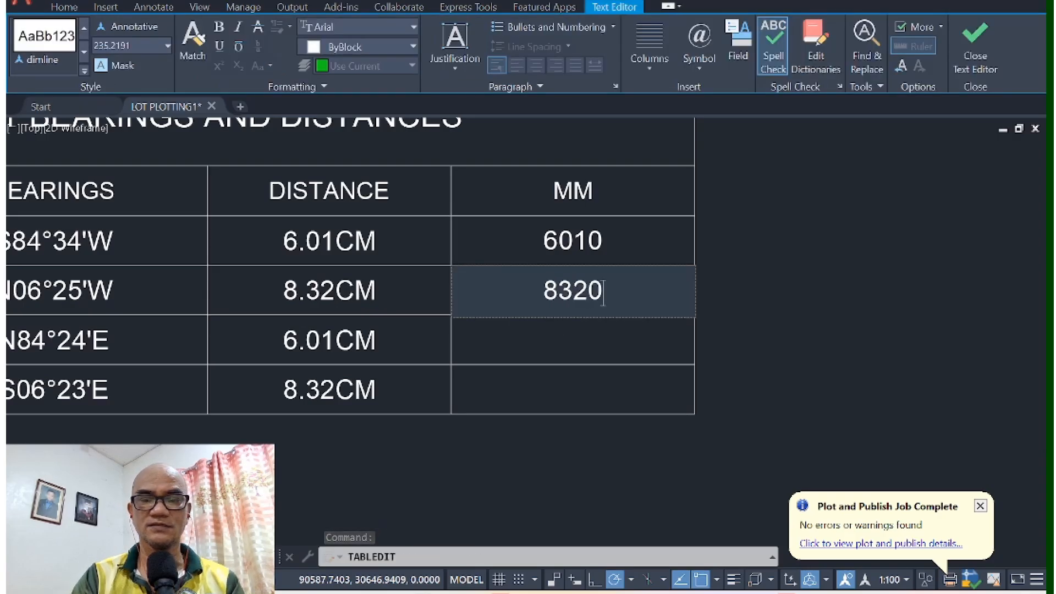
pyautogui.press('Return')
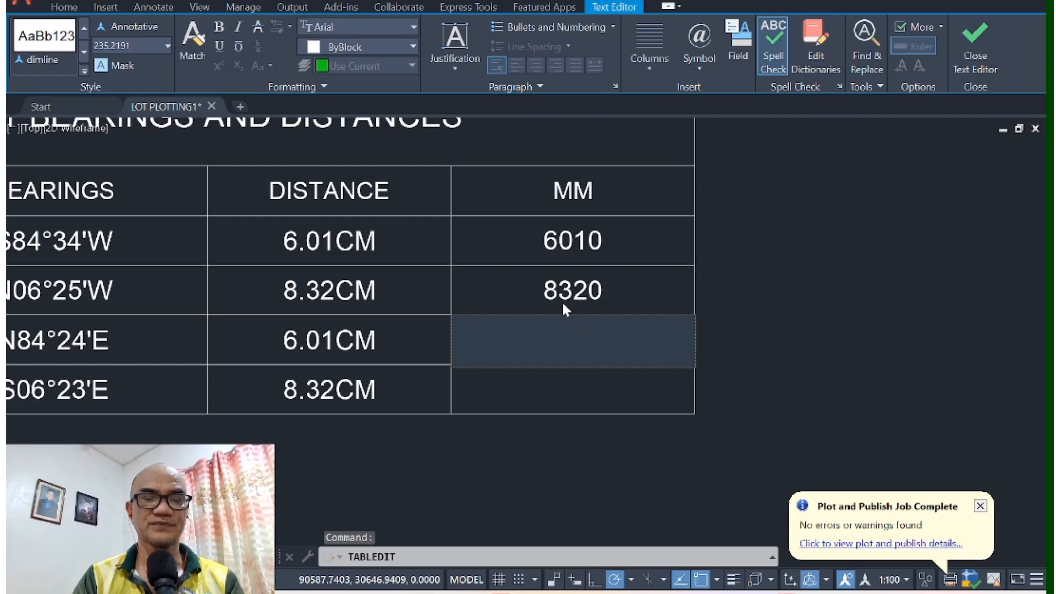
# Step: Fill the MM column with 6010 for line 3-4 and 8320 for line 4-1, and finish editing the table
pyautogui.write('6010')
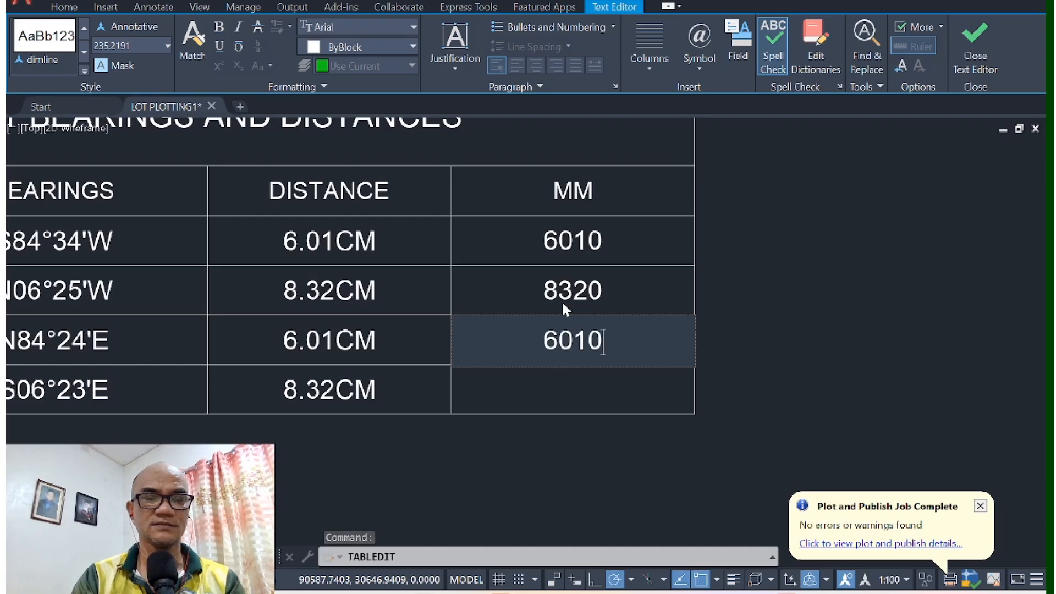
pyautogui.press('Return')
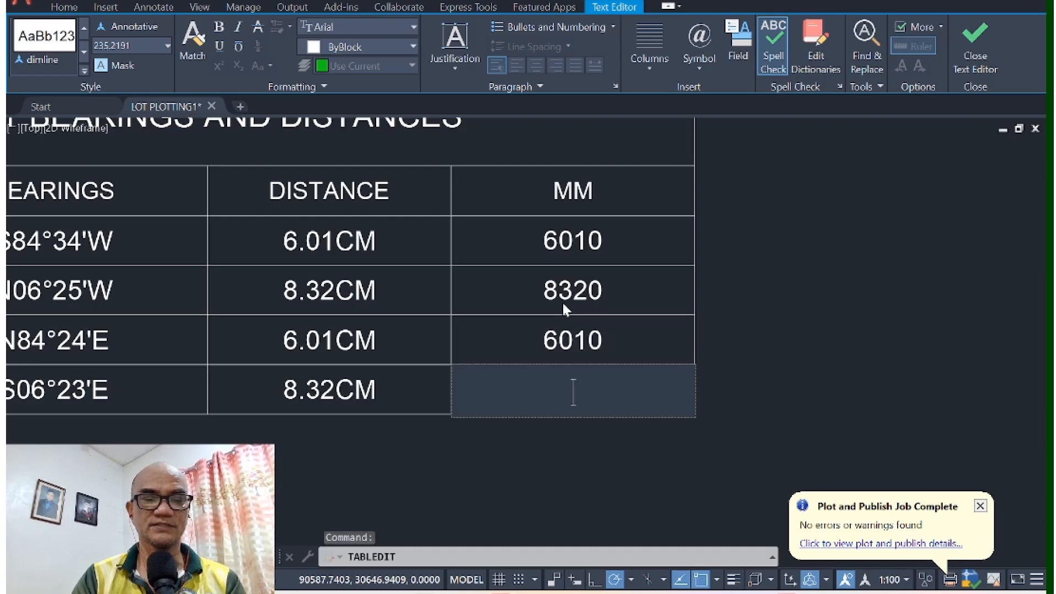
pyautogui.write('8320')
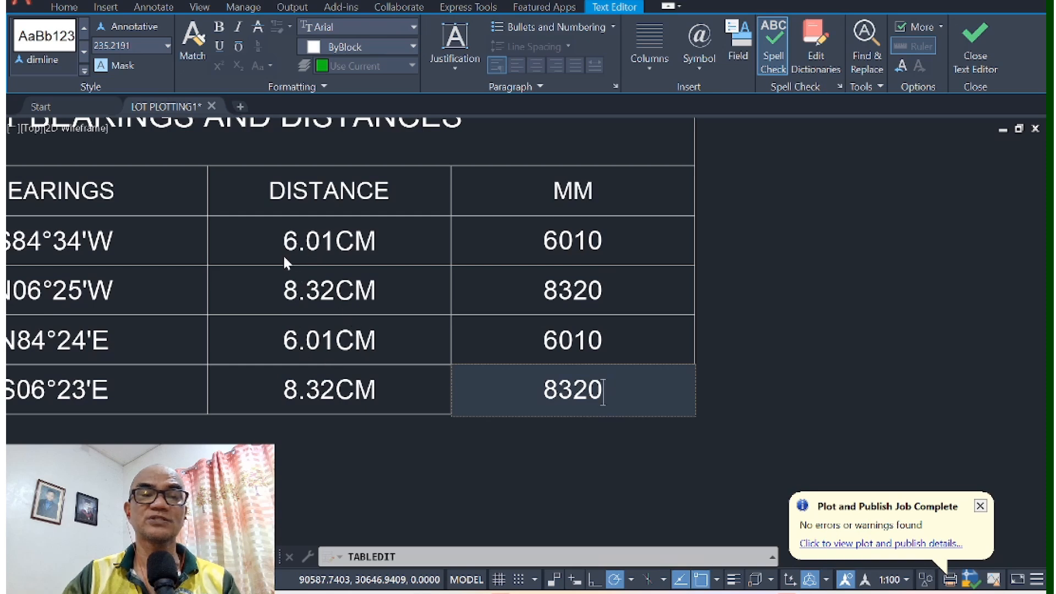
pyautogui.moveTo(284, 258); pyautogui.dragTo(394, 268, button='middle')
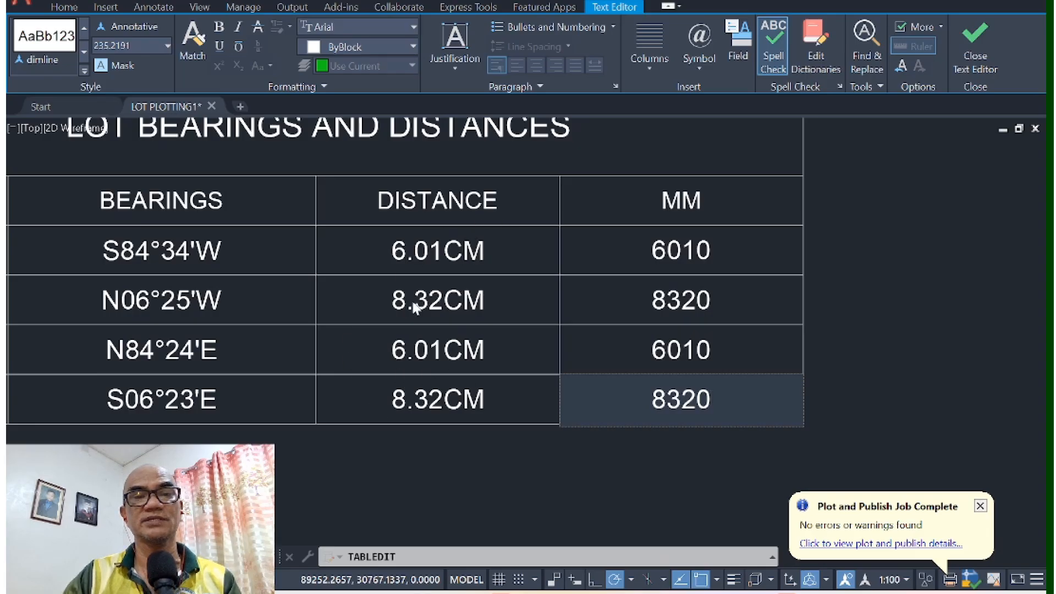
pyautogui.scroll(-5, 400, 278)
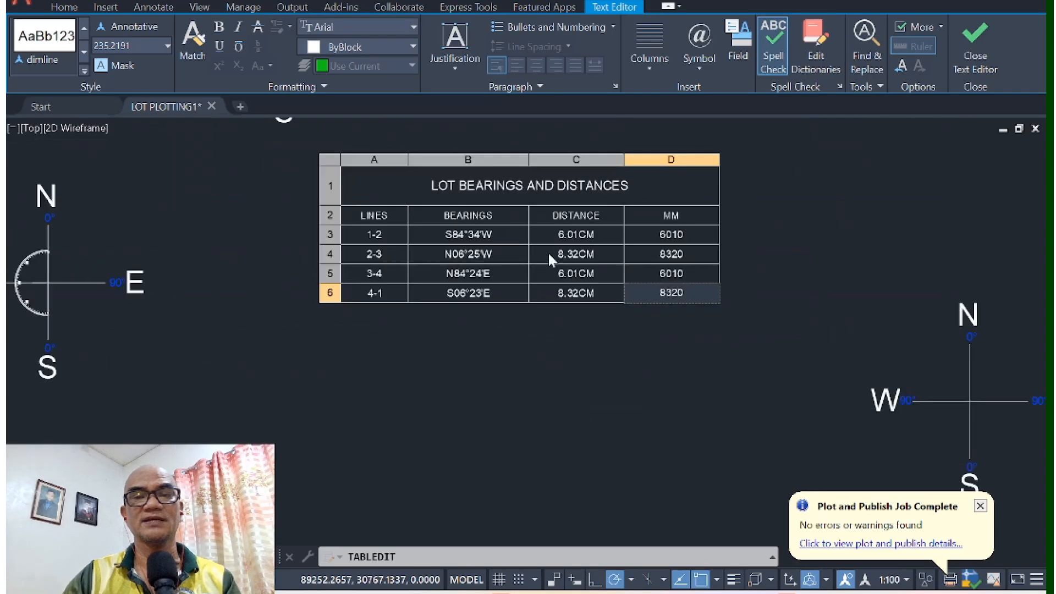
pyautogui.moveTo(479, 272); pyautogui.dragTo(597, 286, button='middle')
pyautogui.press('Escape')
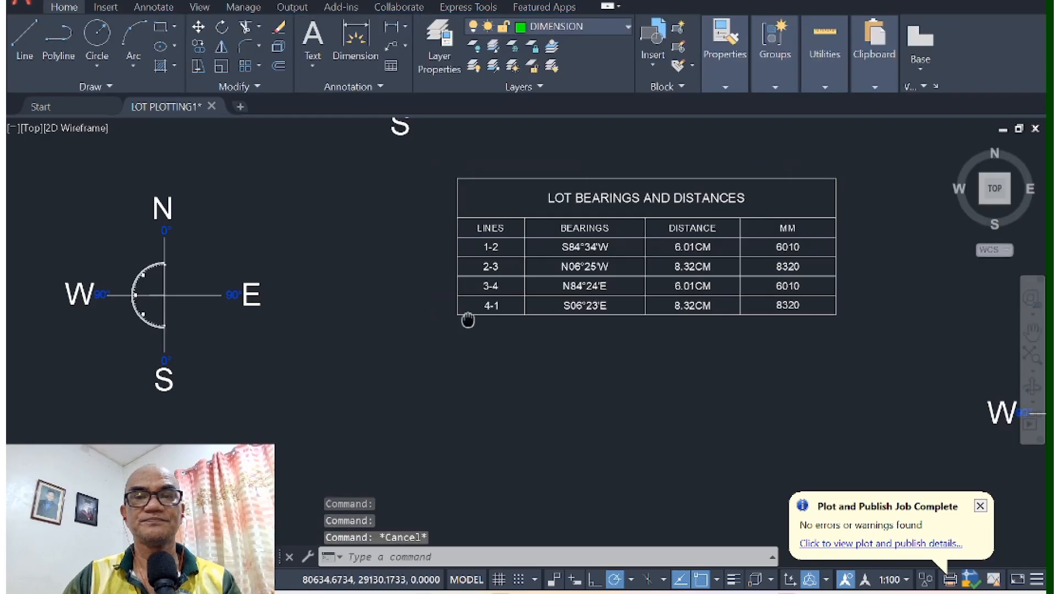
# Step: Review the bearing, distance and MM entries of line 1-2 in the Lot Bearings and Distances table
pyautogui.moveTo(467, 318); pyautogui.dragTo(522, 284, button='middle')
pyautogui.scroll(3, 608, 217)
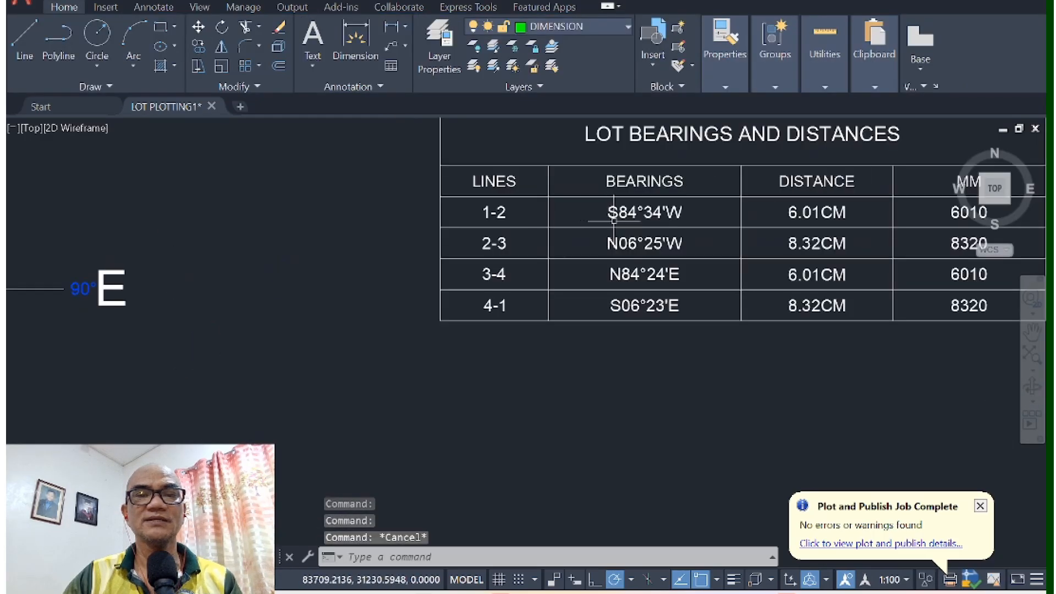
pyautogui.scroll(2, 614, 221)
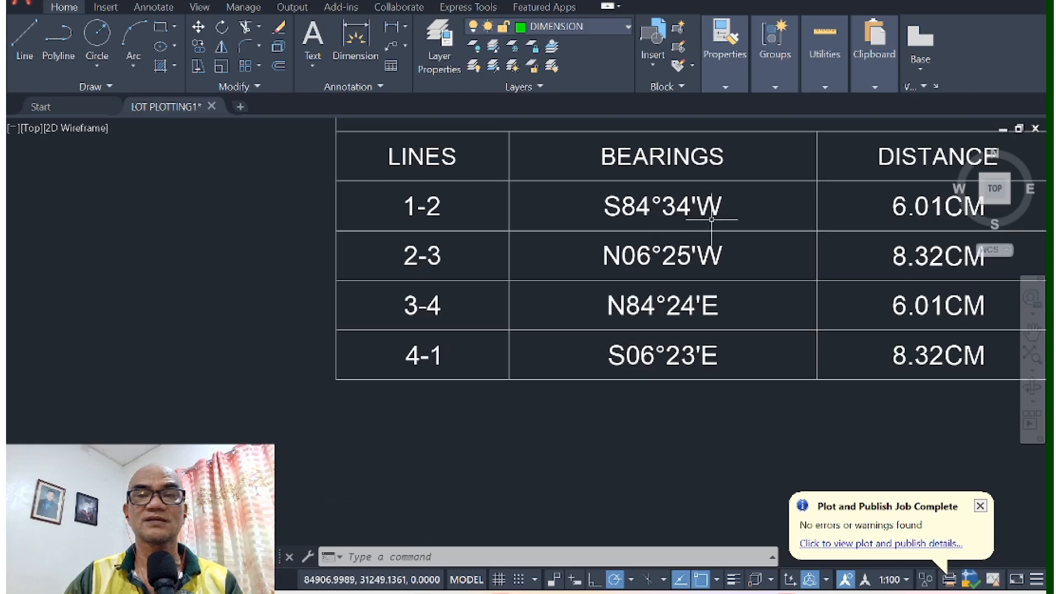
pyautogui.moveTo(675, 223); pyautogui.dragTo(390, 260, button='middle')
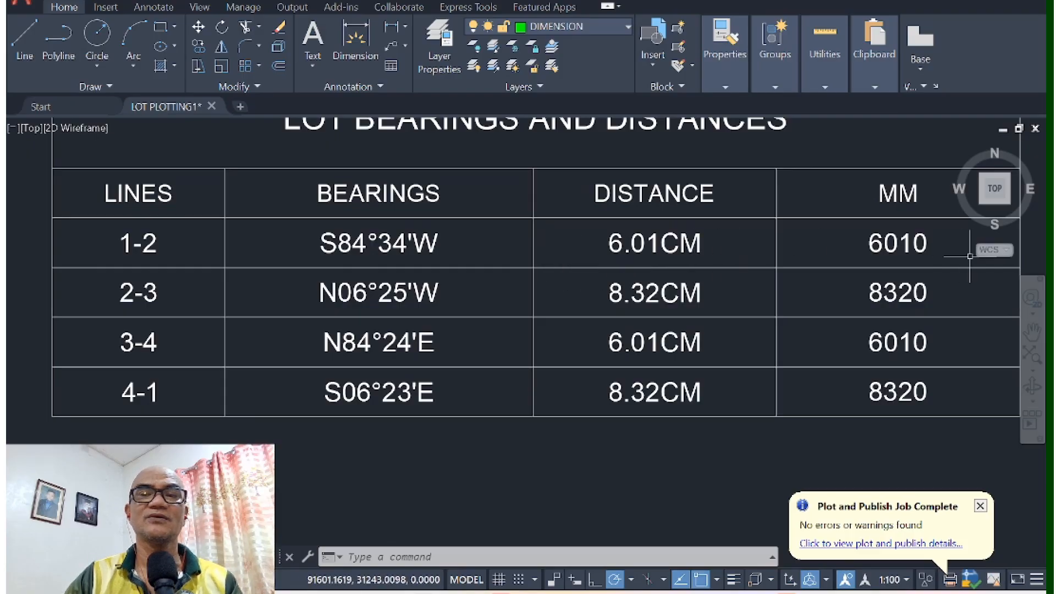
# Step: Start line 1-2 at the centre of the compass and protractor
pyautogui.scroll(-4, 851, 264)
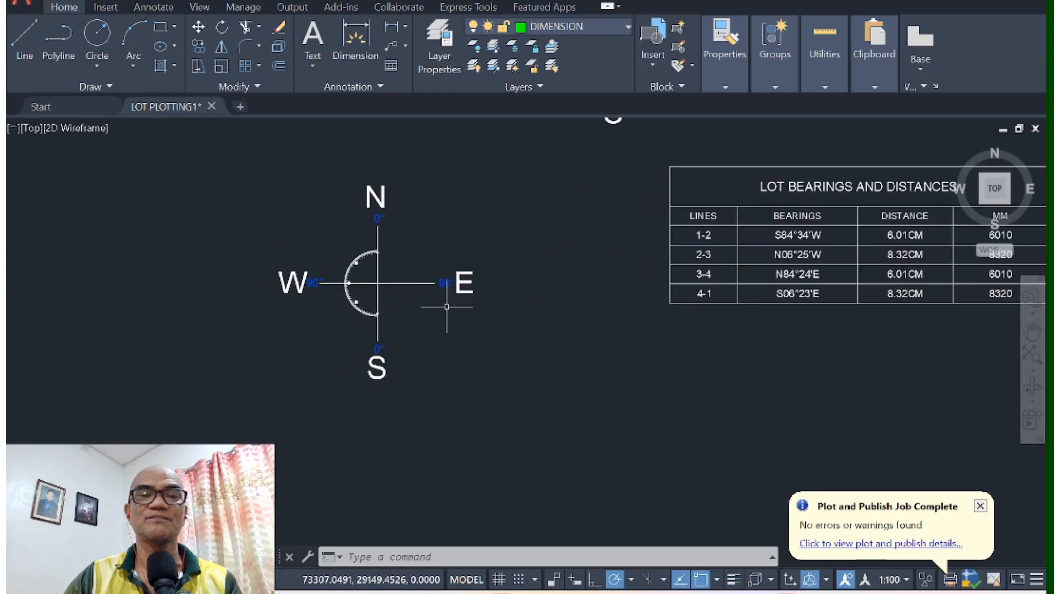
pyautogui.write('LINE Specify first point:')
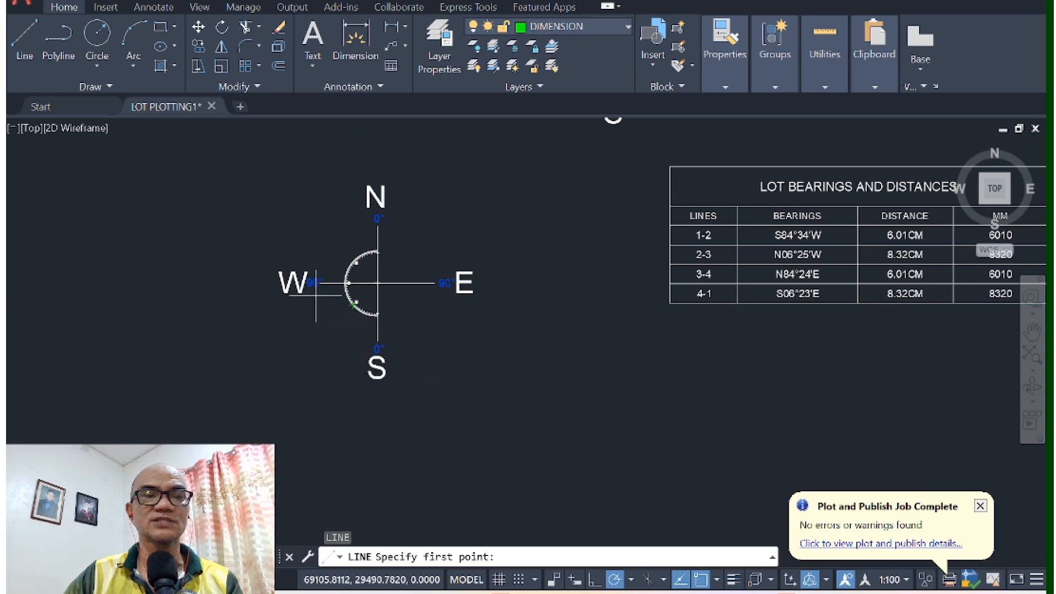
pyautogui.scroll(2, 330, 300)
pyautogui.scroll(2, 319, 278)
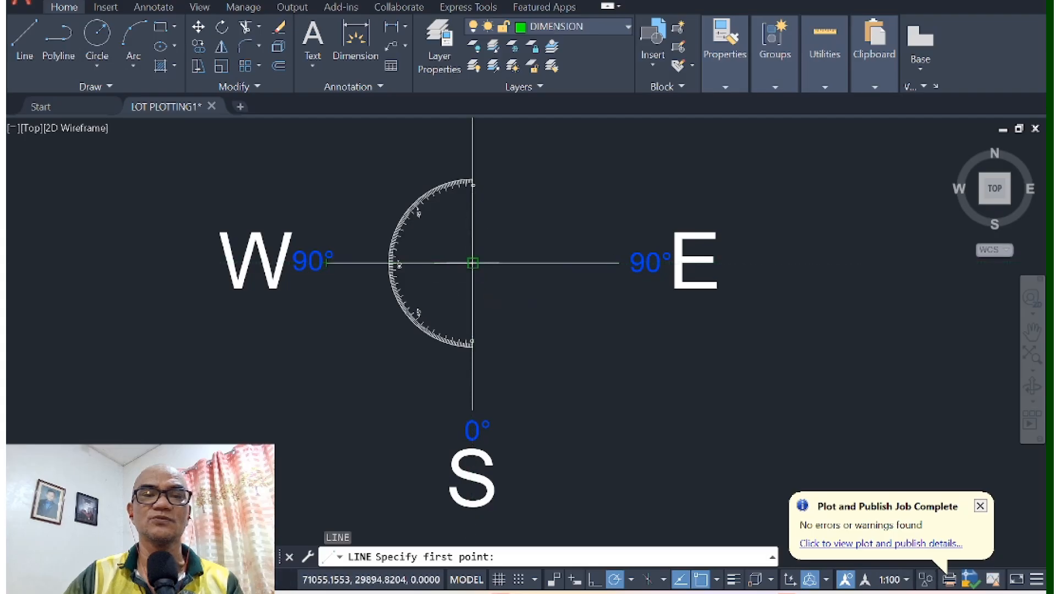
pyautogui.click(472, 263)
pyautogui.scroll(-4, 353, 353)
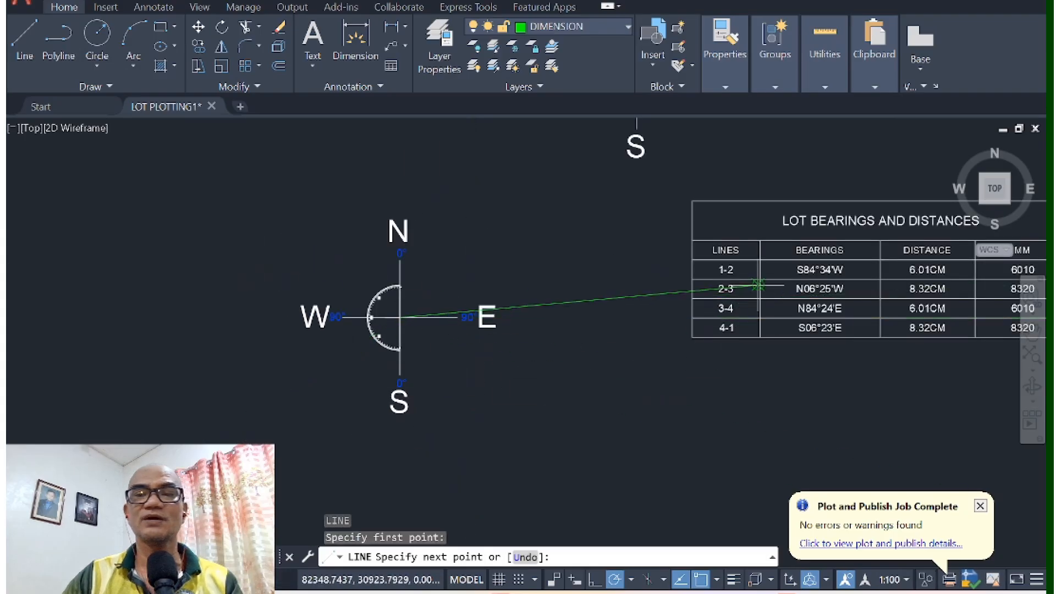
# Step: Aim line 1-2 along its S84°34'W bearing by reading 84° from south toward west on the protractor
pyautogui.scroll(6, 760, 285)
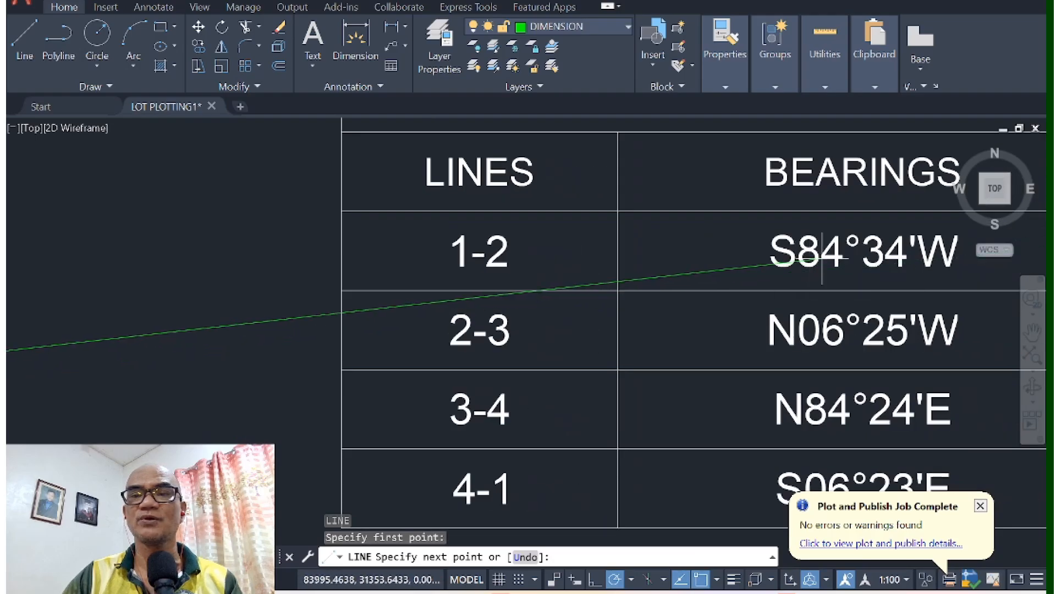
pyautogui.scroll(-7, 825, 257)
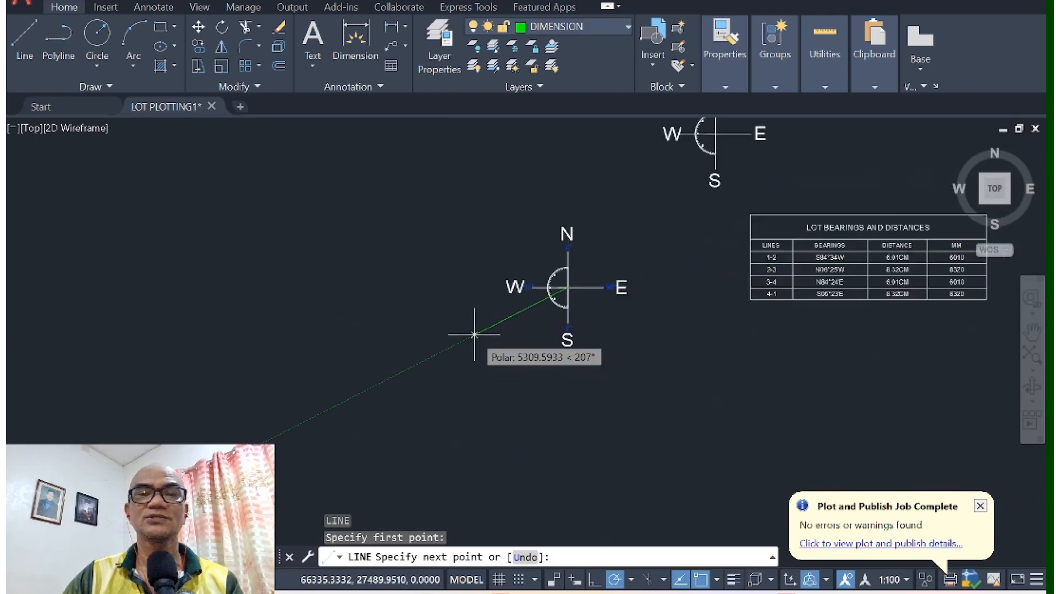
pyautogui.scroll(2, 486, 314)
pyautogui.scroll(4, 486, 314)
pyautogui.moveTo(514, 283); pyautogui.dragTo(283, 283, button='middle')
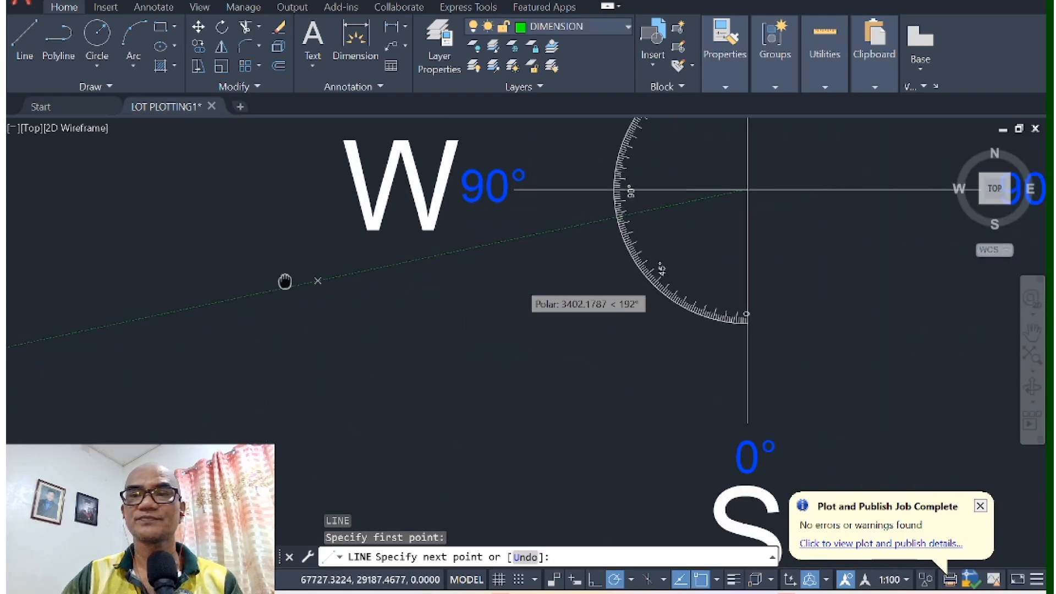
pyautogui.scroll(4, 491, 251)
pyautogui.moveTo(490, 228); pyautogui.dragTo(177, 325, button='middle')
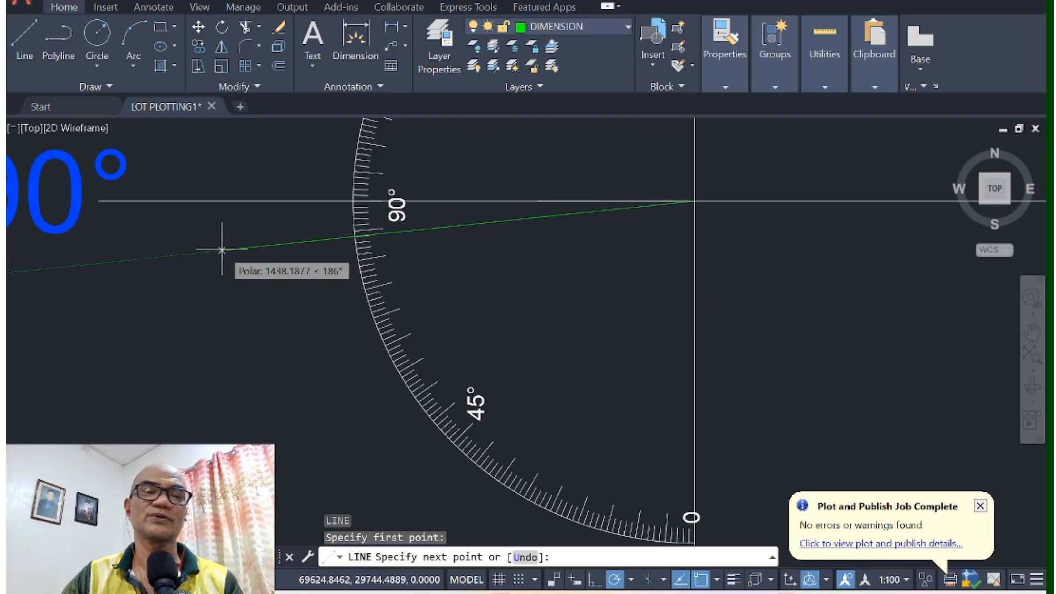
pyautogui.scroll(5, 221, 250)
pyautogui.moveTo(222, 249); pyautogui.dragTo(8, 323, button='middle')
pyautogui.scroll(-2, 8, 323)
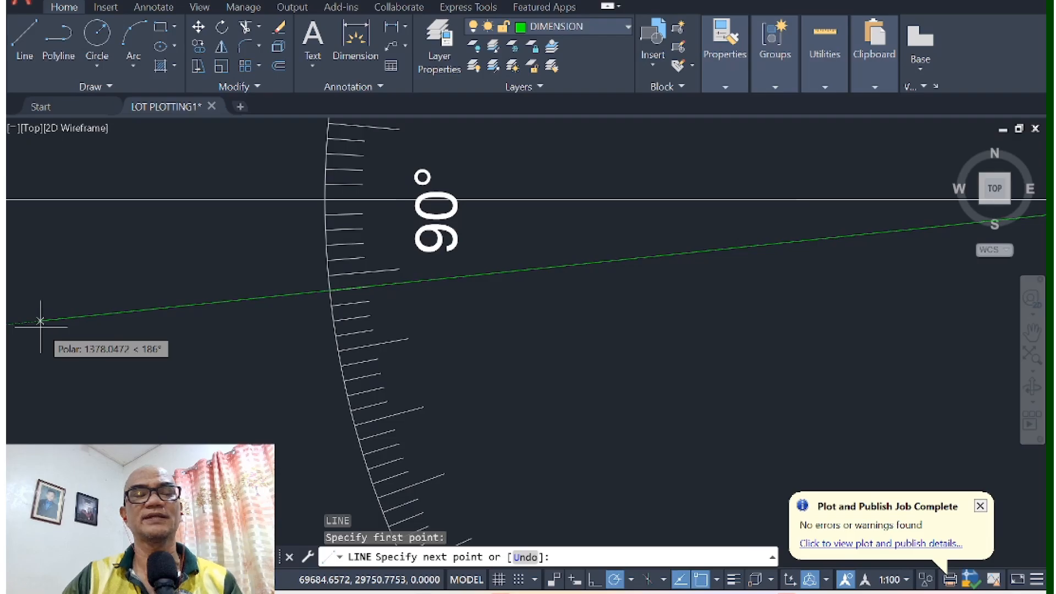
# Step: Check the MM entry for line 1-2 in the table, draw the aimed line 6010 mm long, and end the Line command
pyautogui.scroll(-5, 40, 321)
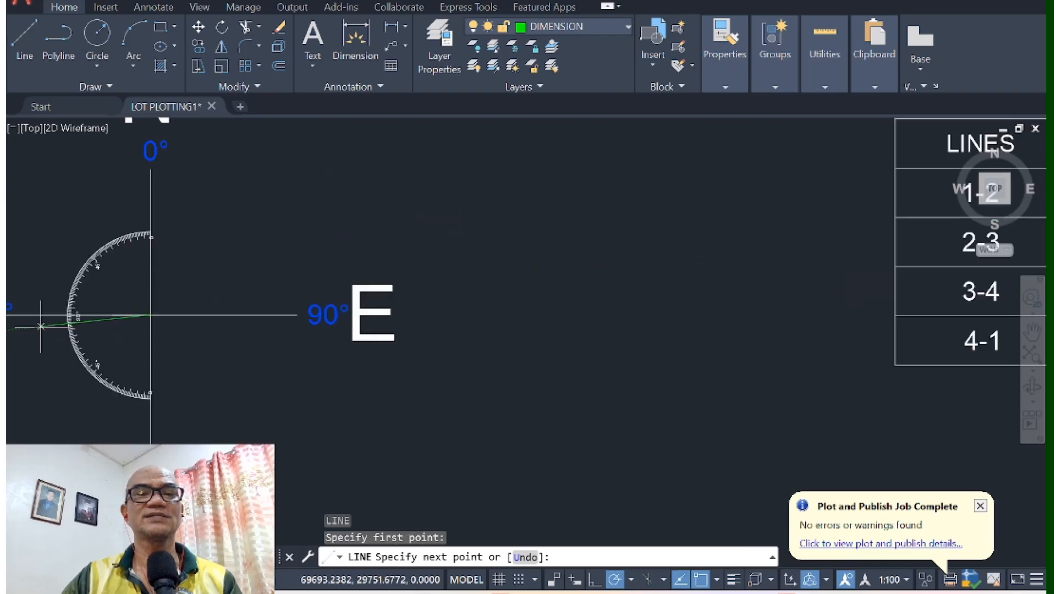
pyautogui.moveTo(306, 313); pyautogui.dragTo(7, 338, button='middle')
pyautogui.moveTo(559, 319); pyautogui.dragTo(187, 361, button='middle')
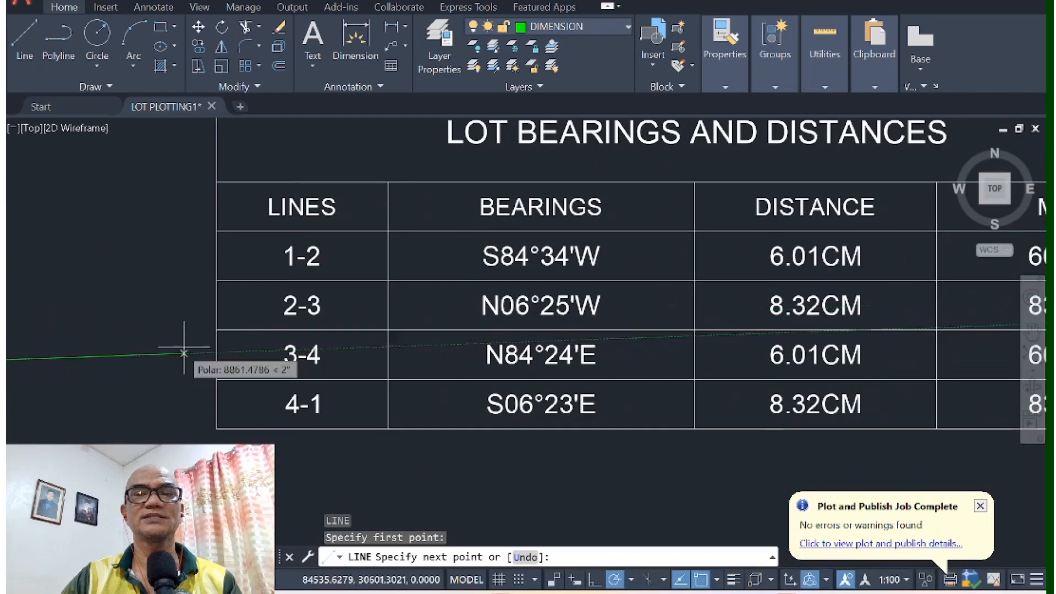
pyautogui.moveTo(625, 341); pyautogui.dragTo(464, 307, button='middle')
pyautogui.moveTo(655, 311); pyautogui.dragTo(656, 302, button='middle')
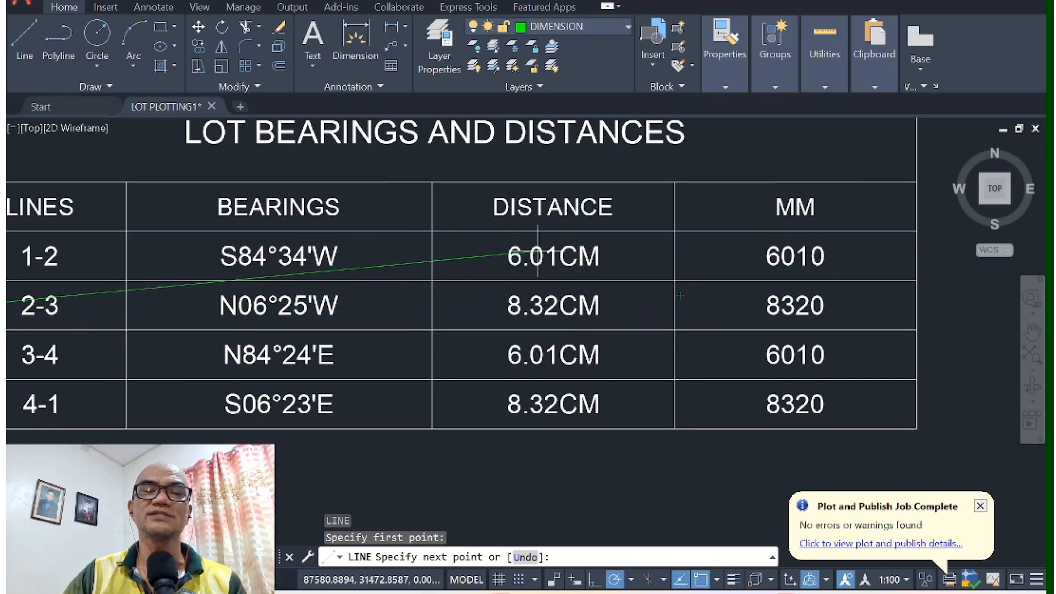
pyautogui.scroll(-5, 708, 273)
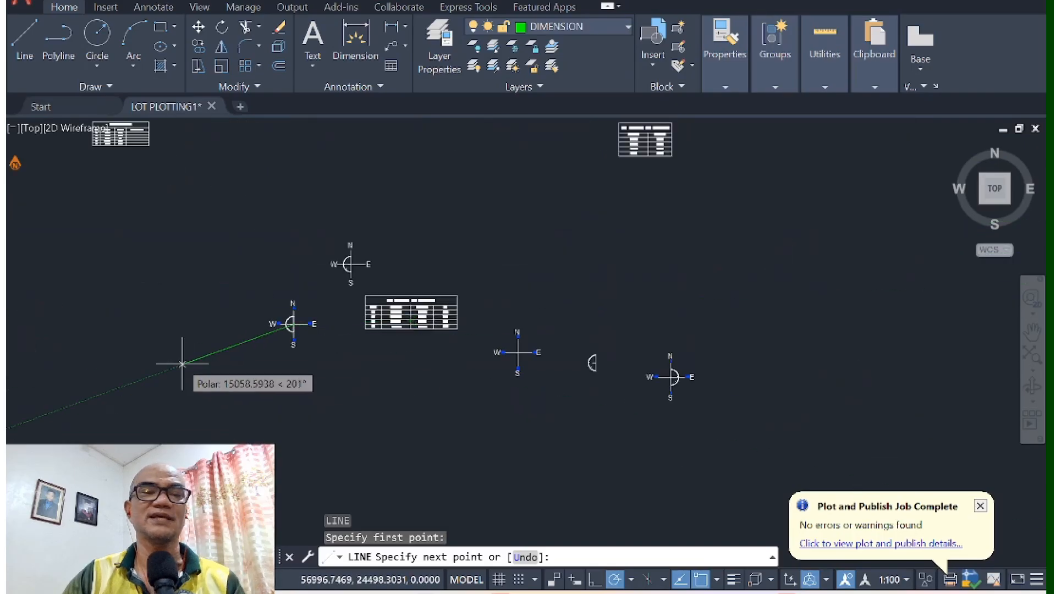
pyautogui.scroll(5, 236, 337)
pyautogui.scroll(6, 407, 315)
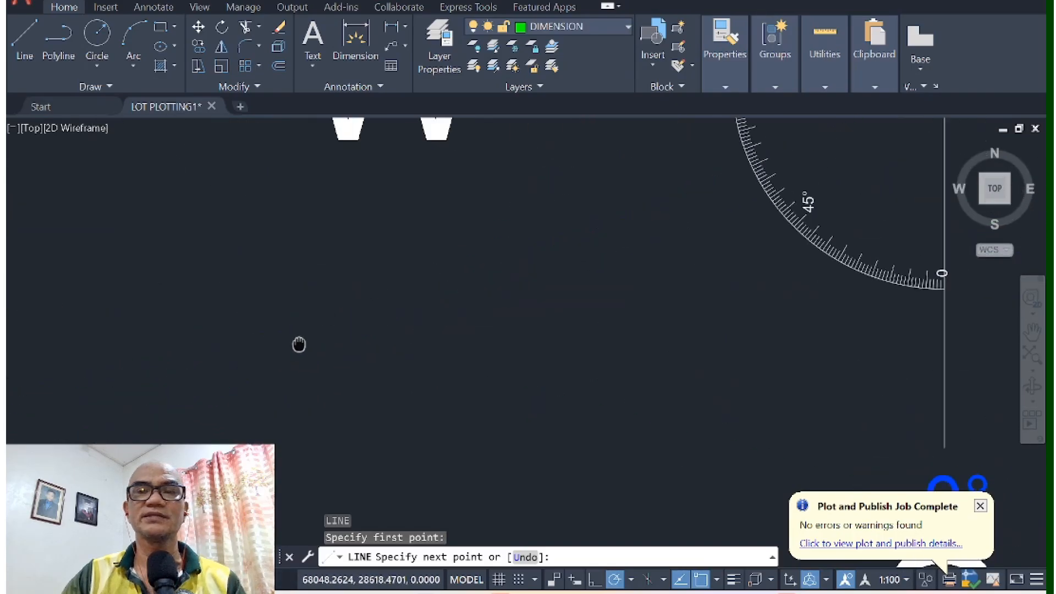
pyautogui.scroll(-2, 431, 275)
pyautogui.scroll(3, 142, 416)
pyautogui.scroll(4, 182, 297)
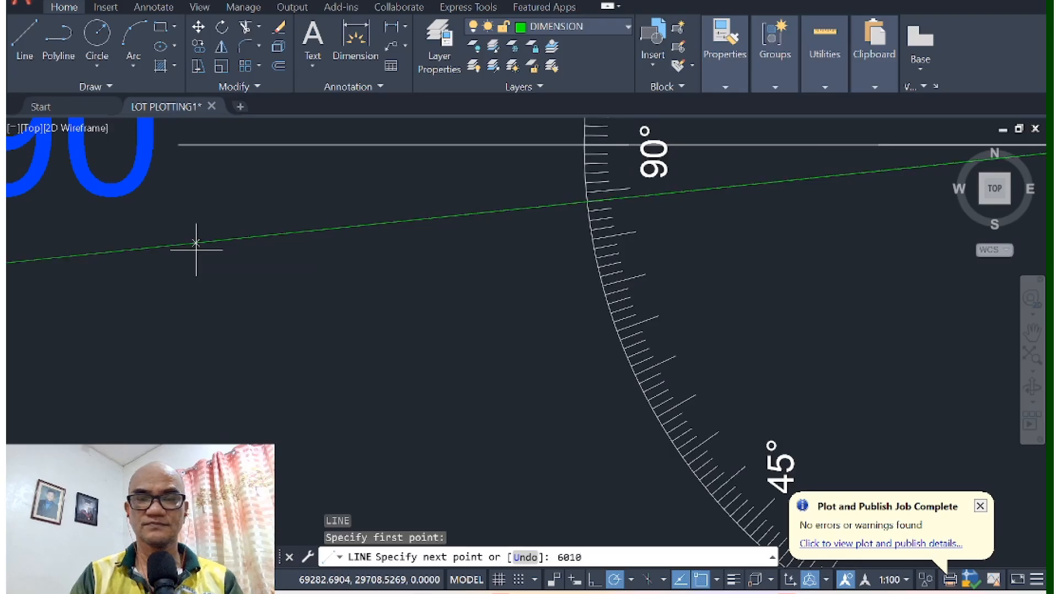
pyautogui.press('Return')
pyautogui.press('Escape')
pyautogui.scroll(-10, 196, 245)
pyautogui.moveTo(196, 249); pyautogui.dragTo(412, 255, button='middle')
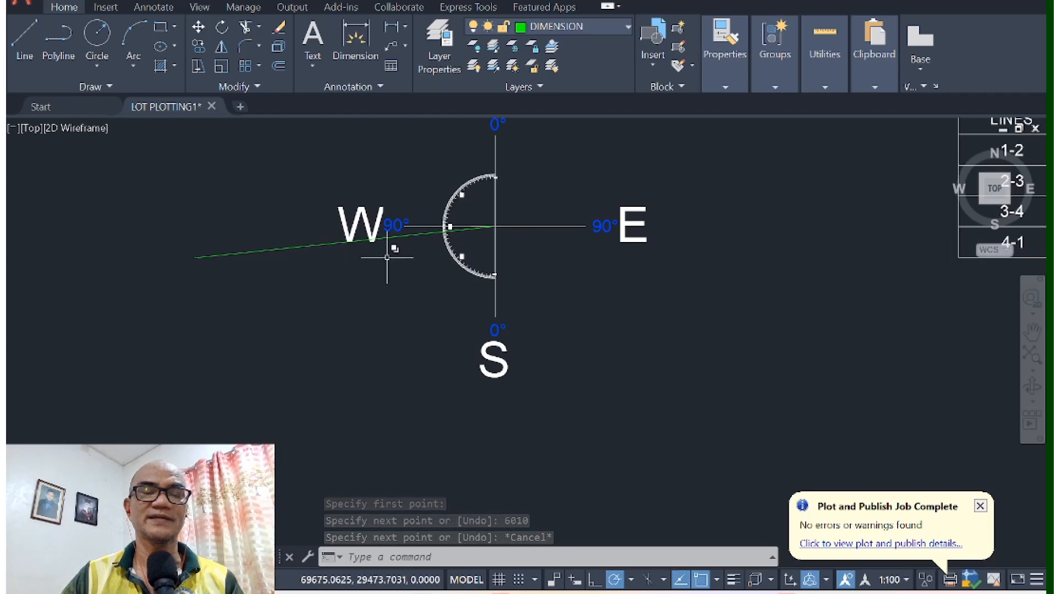
# Step: Examine the protractor's 0°, 45° and 90° graduations from north and from south toward west
pyautogui.moveTo(386, 258); pyautogui.dragTo(270, 327, button='middle')
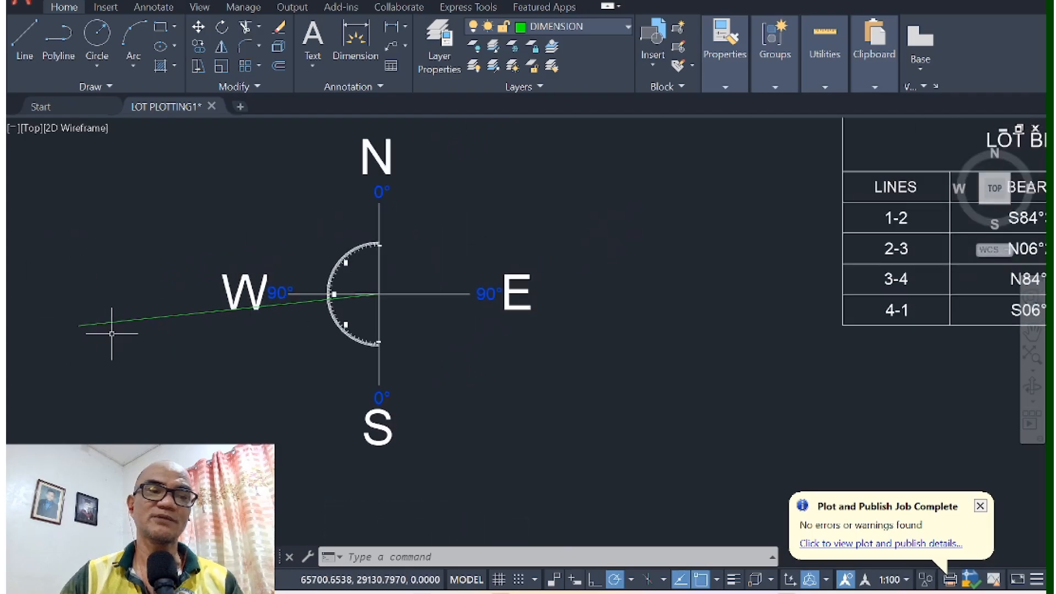
pyautogui.moveTo(613, 361); pyautogui.dragTo(507, 351, button='middle')
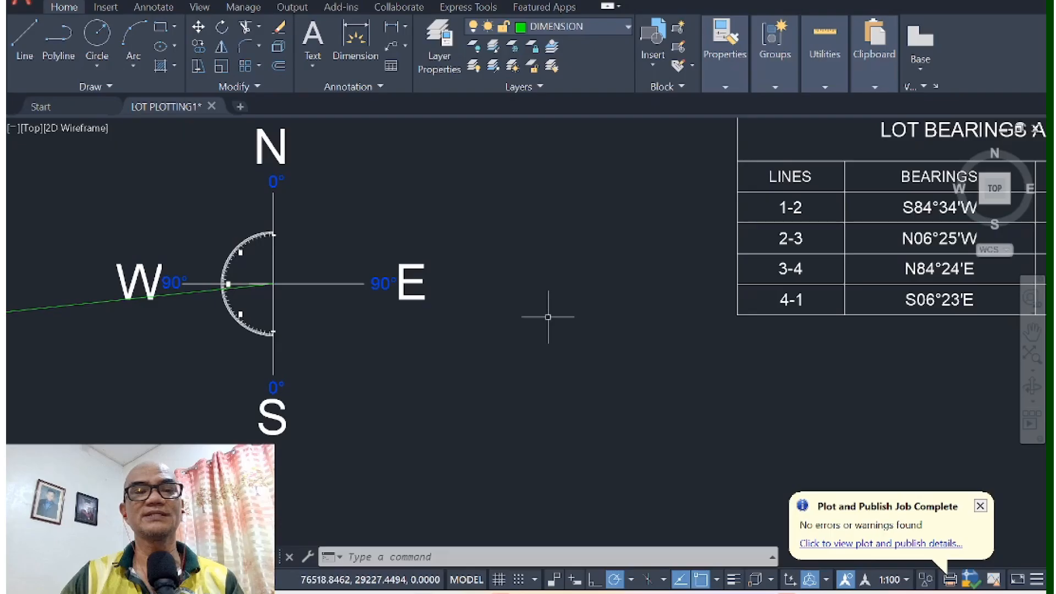
pyautogui.scroll(3, 299, 323)
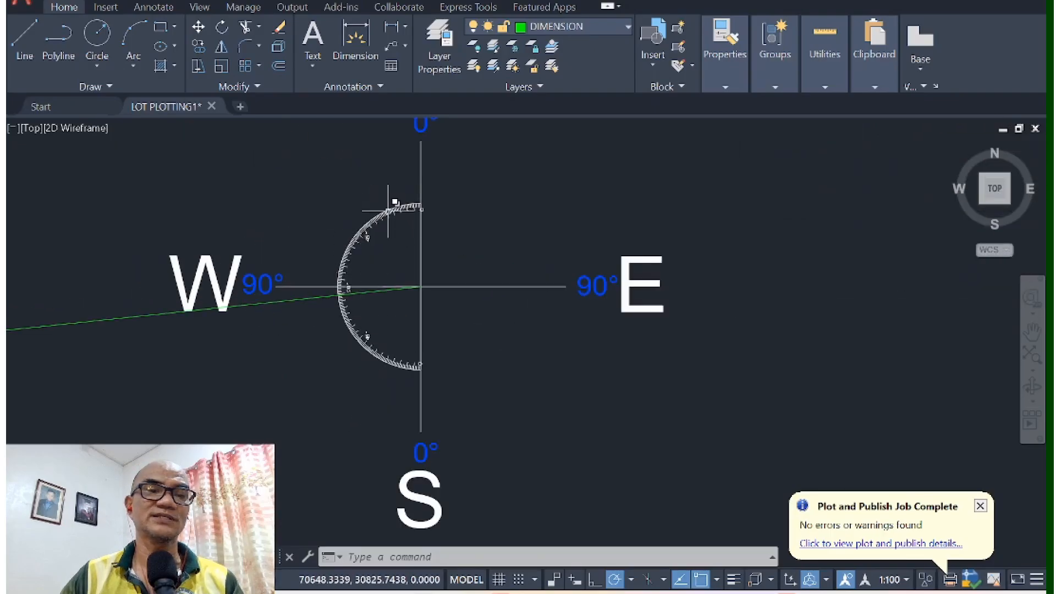
pyautogui.scroll(6, 420, 215)
pyautogui.scroll(-3, 420, 298)
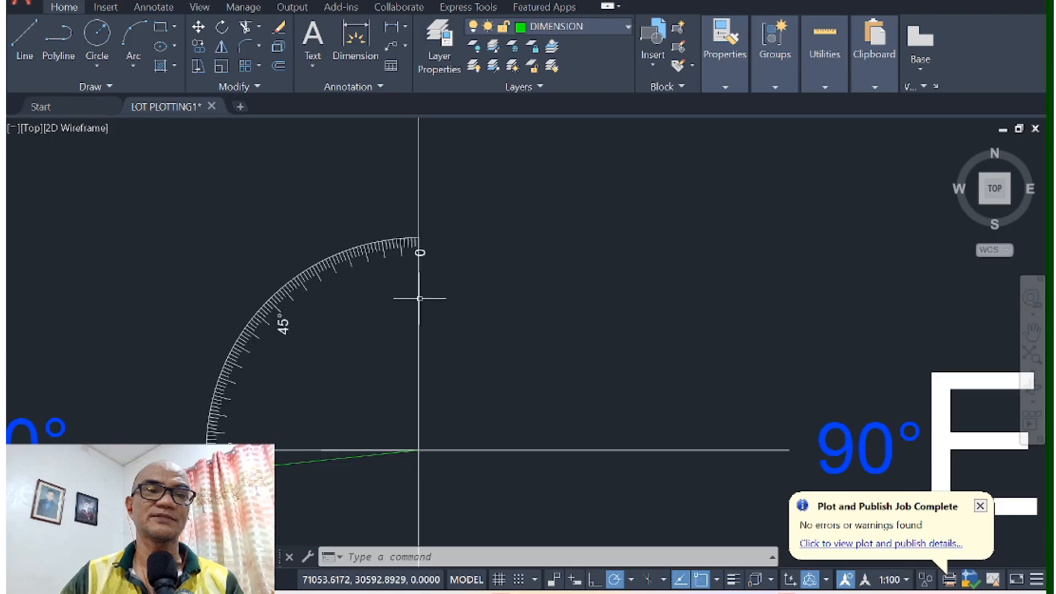
pyautogui.scroll(-2, 420, 299)
pyautogui.moveTo(408, 455); pyautogui.dragTo(434, 316, button='middle')
pyautogui.scroll(6, 460, 394)
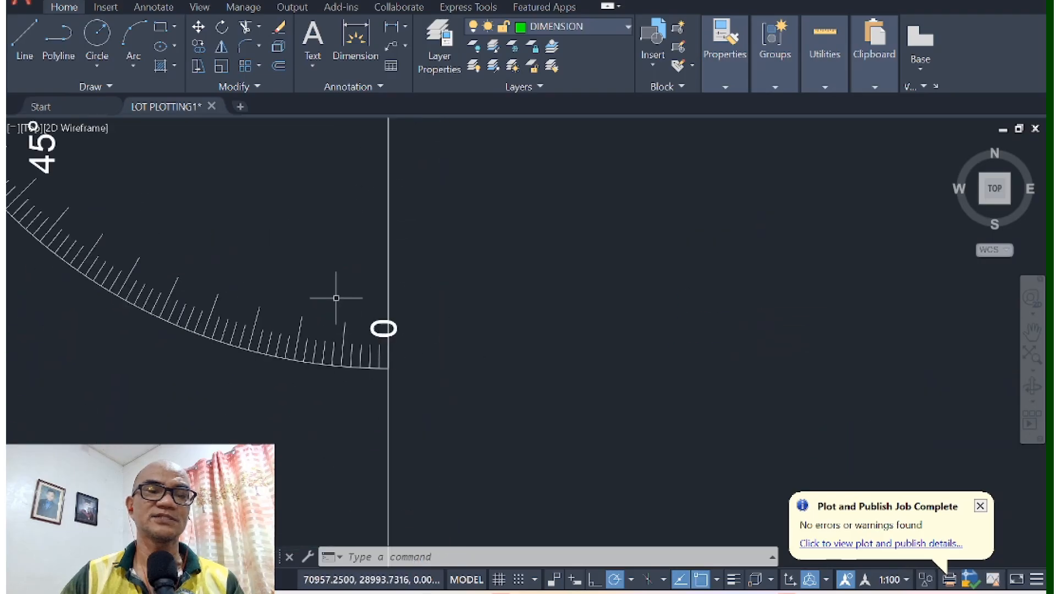
pyautogui.moveTo(336, 298); pyautogui.dragTo(547, 417, button='middle')
pyautogui.moveTo(418, 313); pyautogui.dragTo(547, 521, button='middle')
pyautogui.scroll(-3, 547, 521)
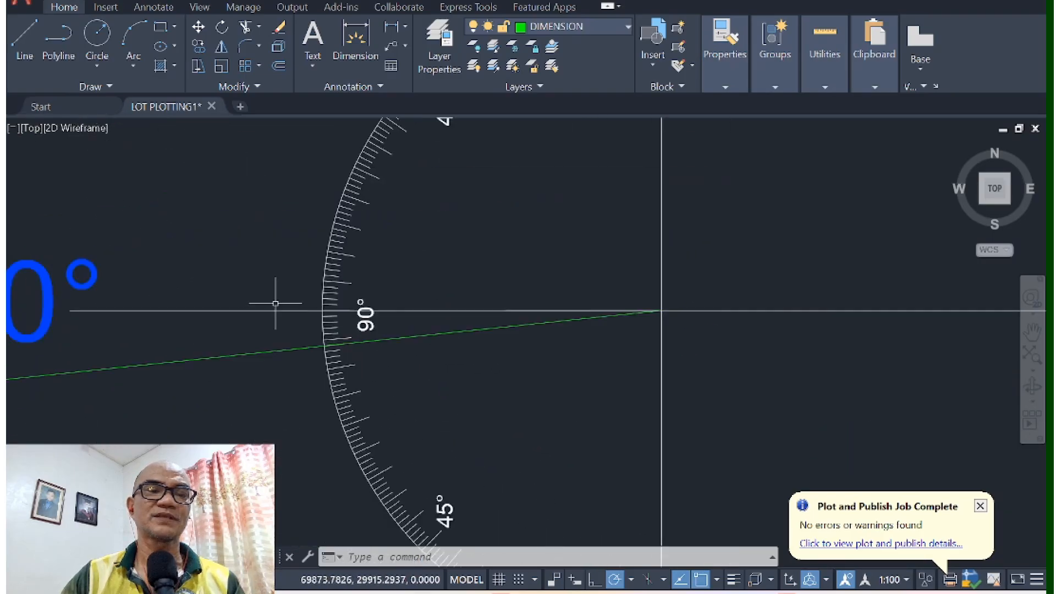
pyautogui.scroll(-4, 451, 355)
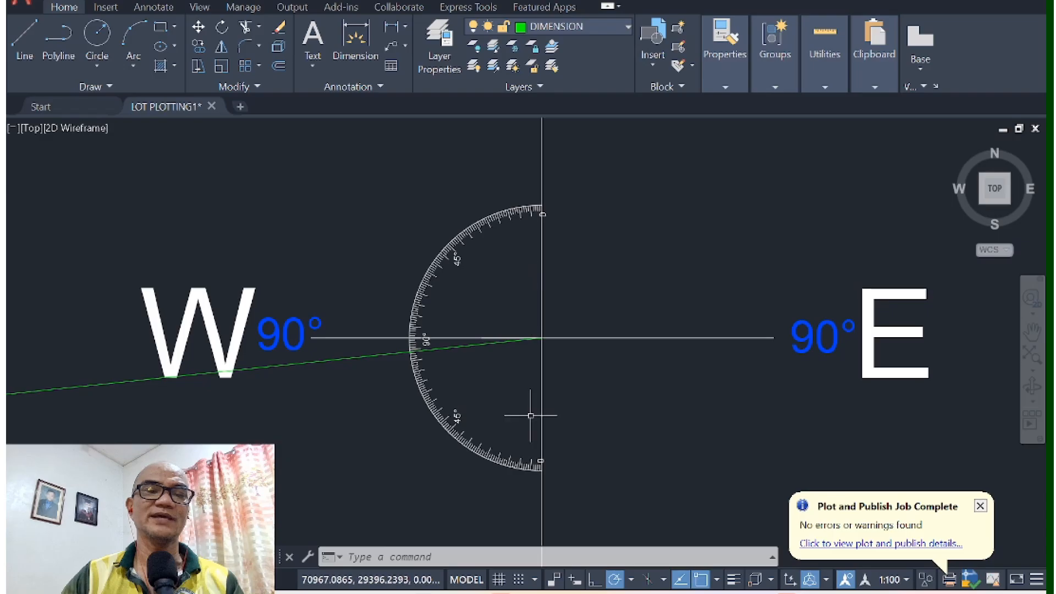
pyautogui.scroll(-4, 546, 389)
# Step: Review the bearing, distance and MM entries of line 2-3 in the Lot Bearings and Distances table
pyautogui.moveTo(606, 410); pyautogui.dragTo(309, 387, button='middle')
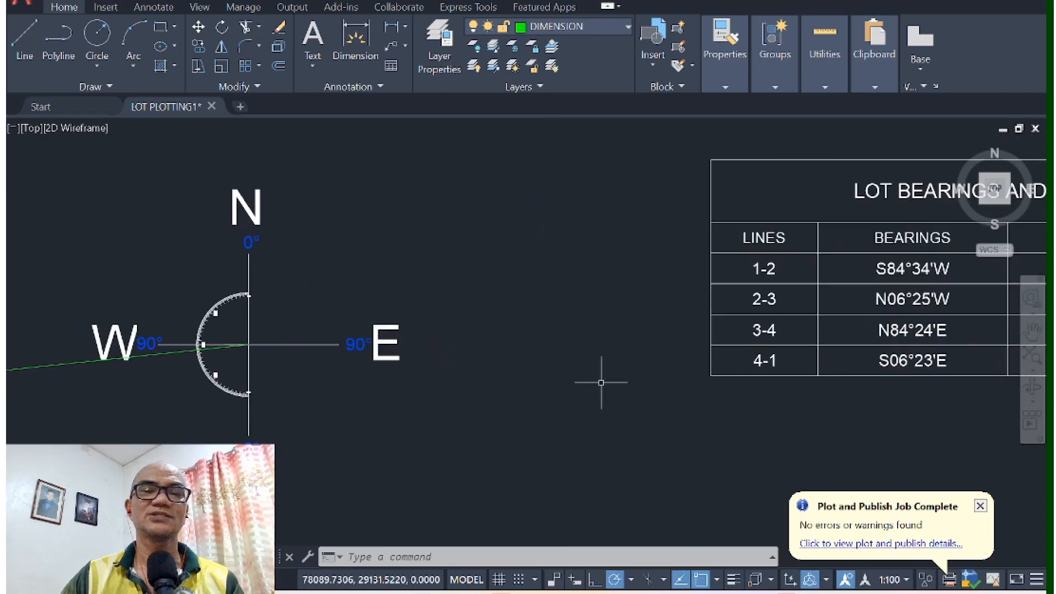
pyautogui.moveTo(764, 344); pyautogui.dragTo(560, 349, button='middle')
pyautogui.scroll(1, 699, 320)
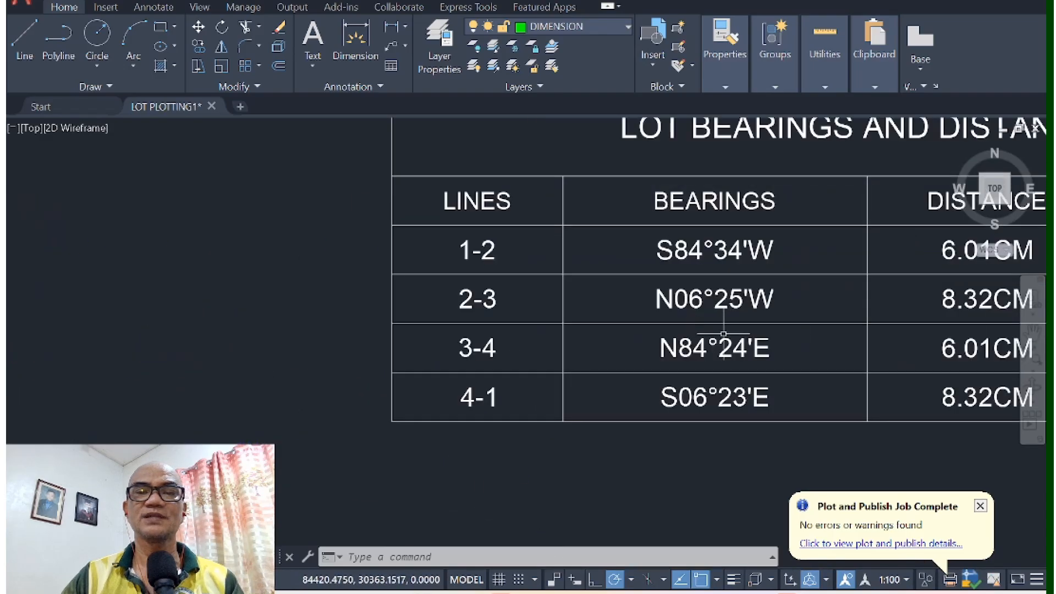
pyautogui.scroll(2, 707, 335)
pyautogui.moveTo(708, 335); pyautogui.dragTo(548, 337, button='middle')
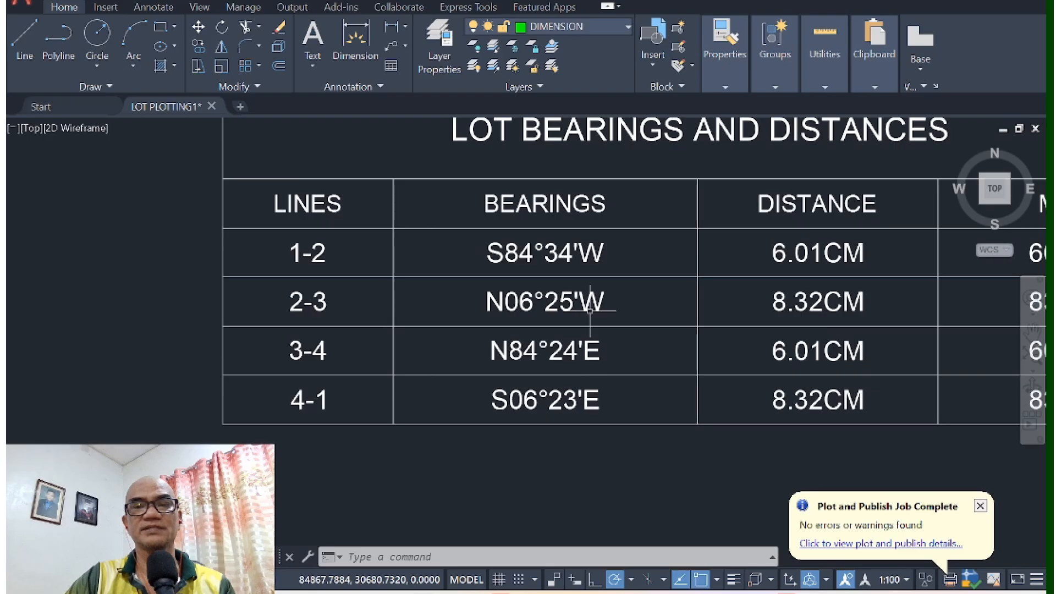
pyautogui.moveTo(745, 311)
pyautogui.mouseDown(button='middle')
pyautogui.moveTo(519, 302)
pyautogui.moveTo(536, 303)
pyautogui.mouseUp(button='middle')
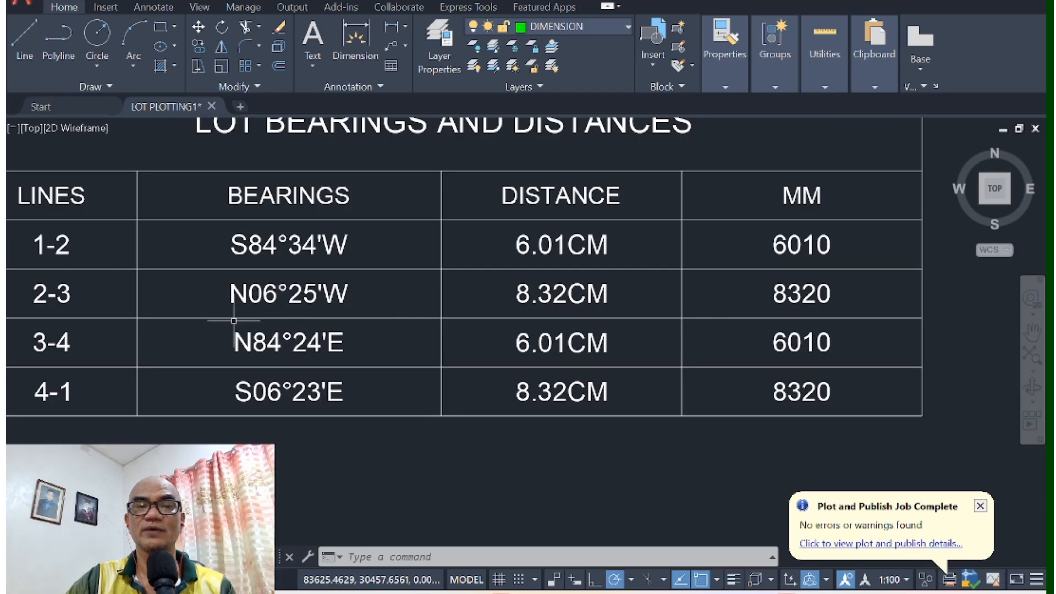
# Step: Start line 2-3 with the Line command at the compass centre, where the protractor's origin lies
pyautogui.scroll(-5, 236, 313)
pyautogui.scroll(5, 636, 366)
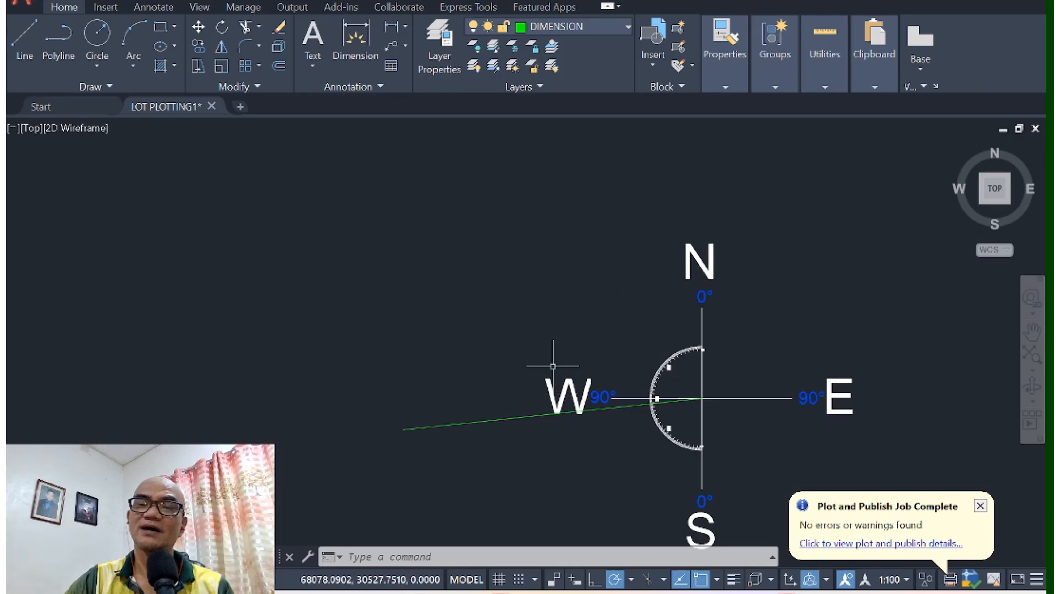
pyautogui.scroll(6, 688, 386)
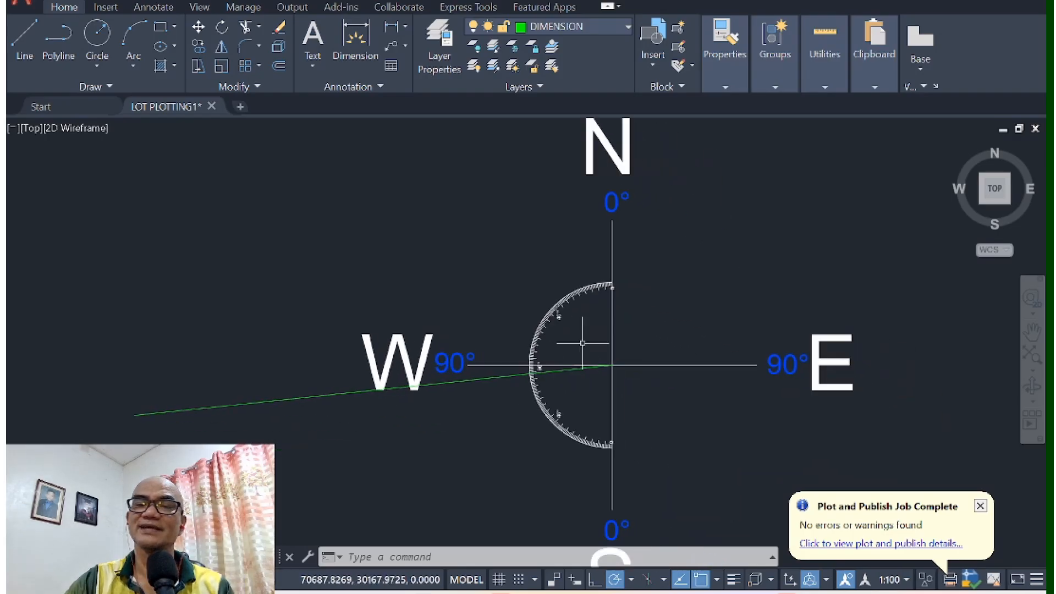
pyautogui.scroll(-5, 523, 291)
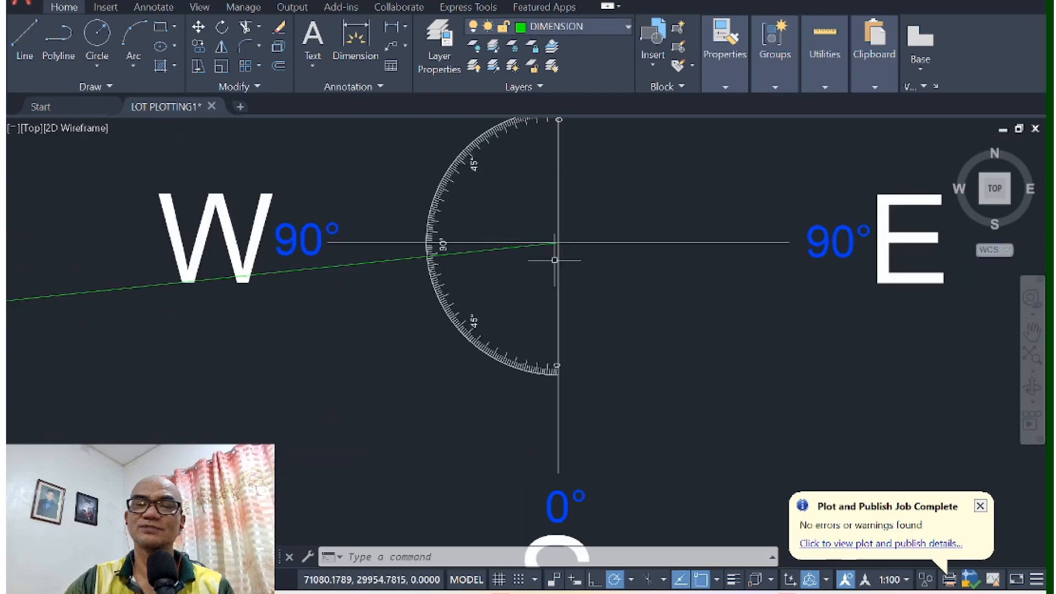
pyautogui.scroll(5, 556, 350)
pyautogui.moveTo(556, 268); pyautogui.dragTo(553, 391, button='middle')
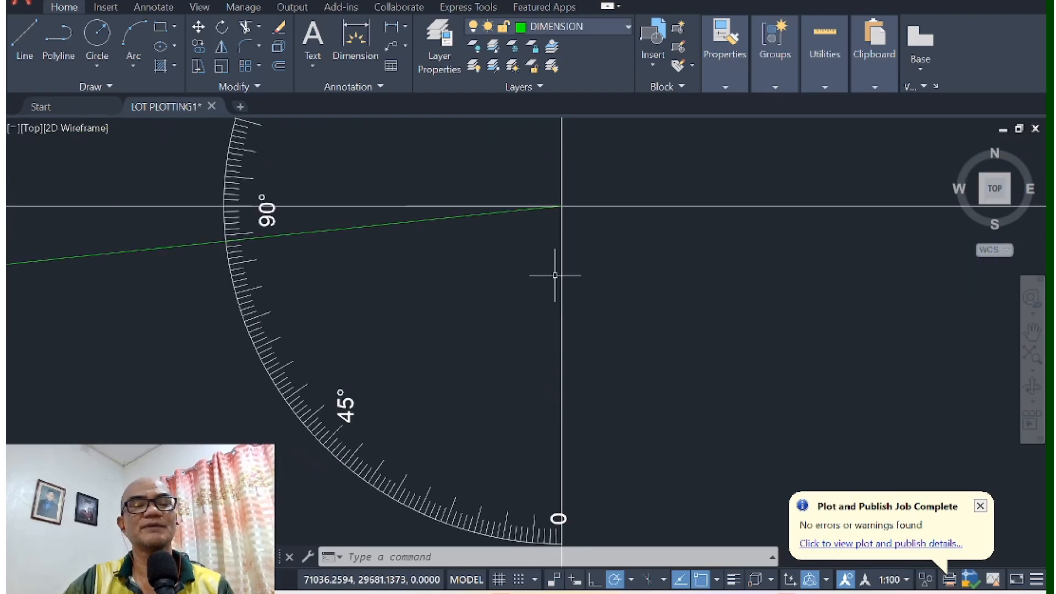
pyautogui.scroll(-3, 542, 278)
pyautogui.moveTo(512, 279); pyautogui.dragTo(509, 366, button='middle')
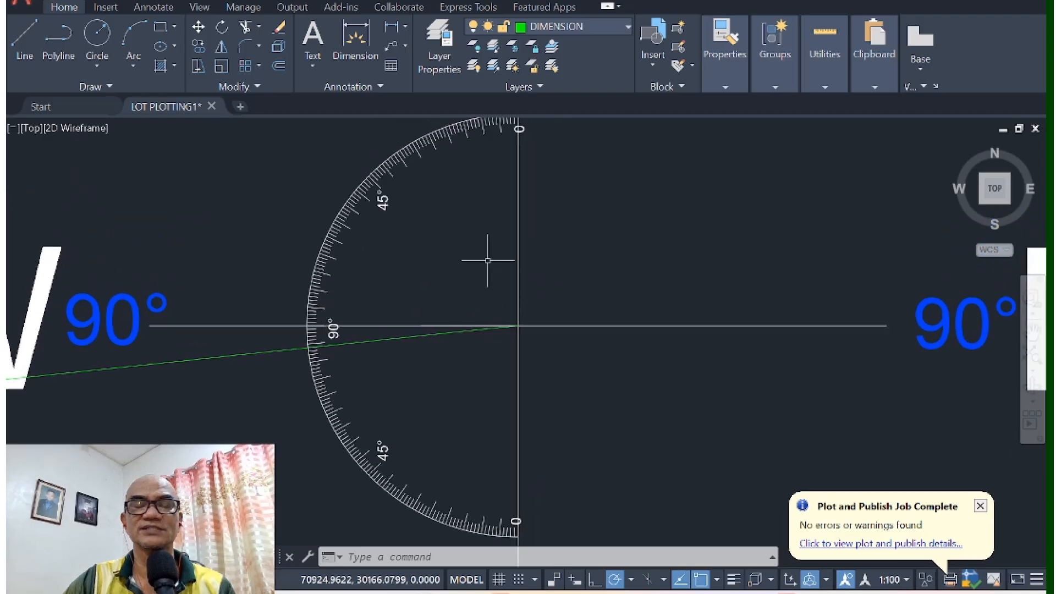
pyautogui.moveTo(487, 260); pyautogui.dragTo(471, 339, button='middle')
pyautogui.write('l')
pyautogui.press('Return')
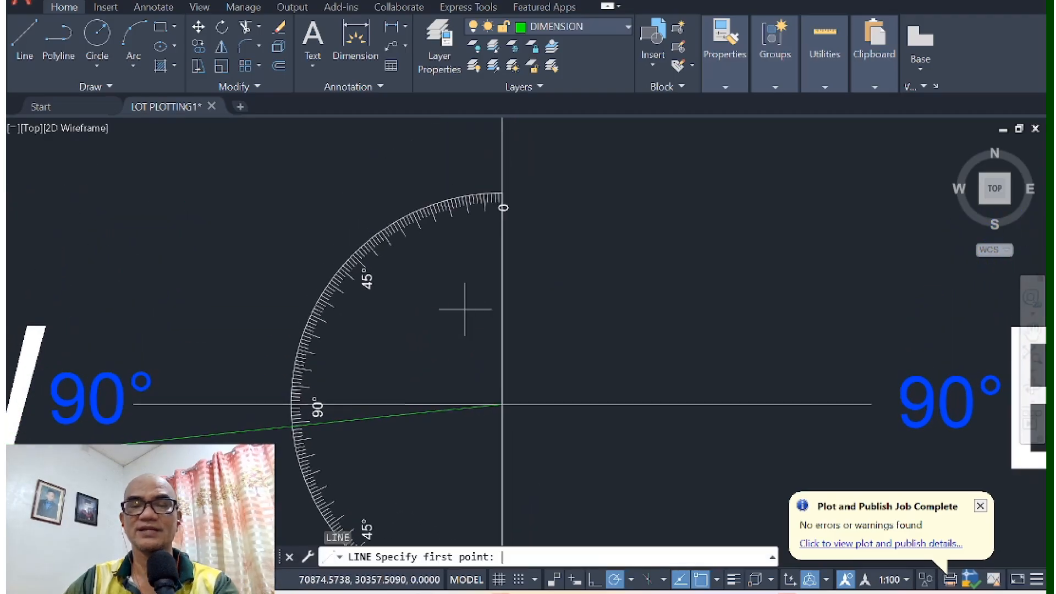
pyautogui.click(501, 404)
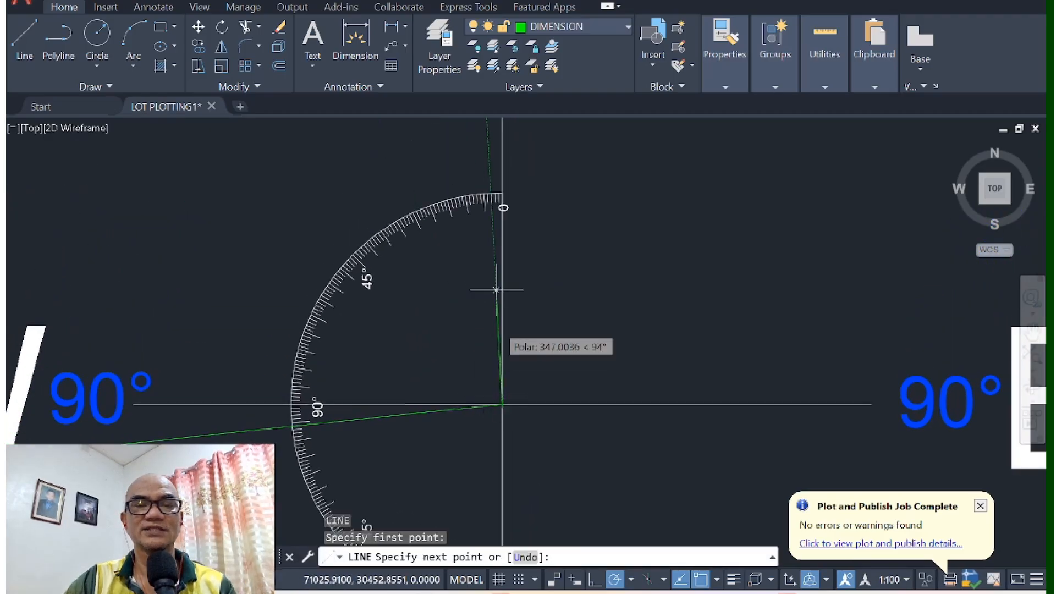
# Step: Aim line 2-3 at 6° from north toward west on the protractor, draw it 8320 mm long, and end the Line command
pyautogui.scroll(4, 477, 145)
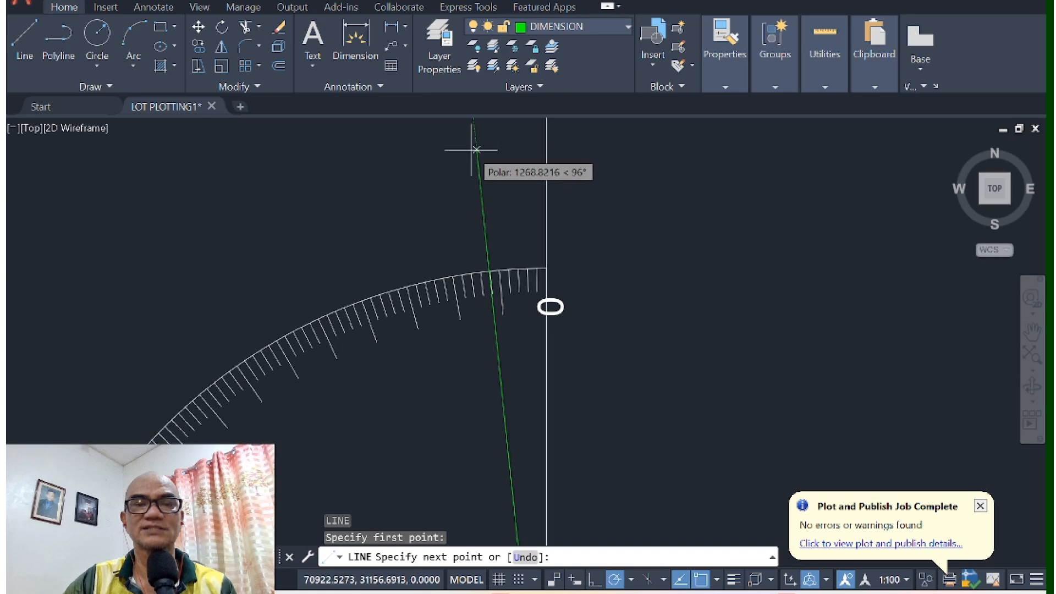
pyautogui.scroll(5, 495, 307)
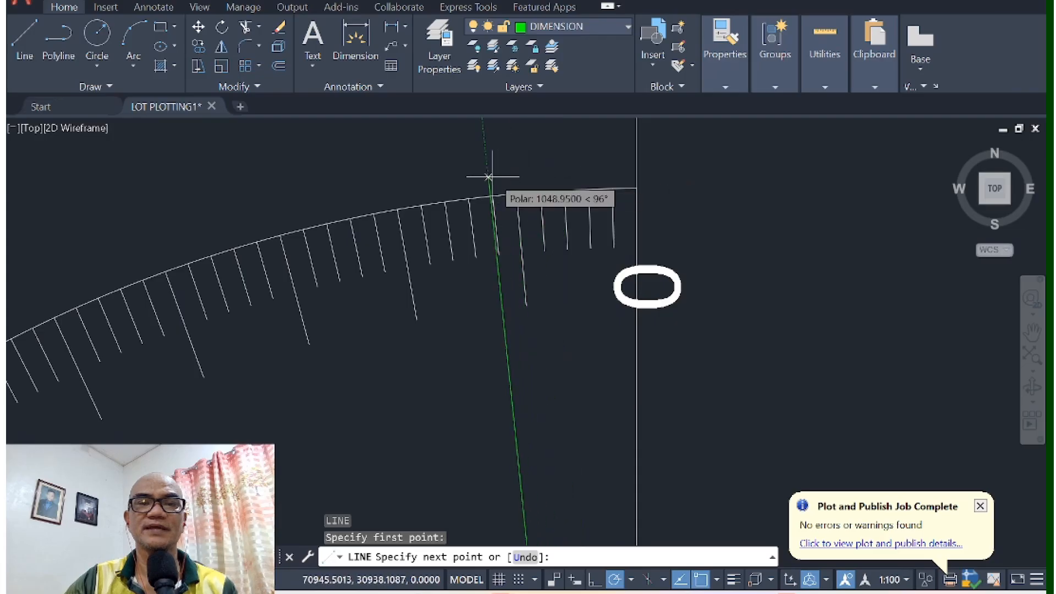
pyautogui.scroll(10, 668, 188)
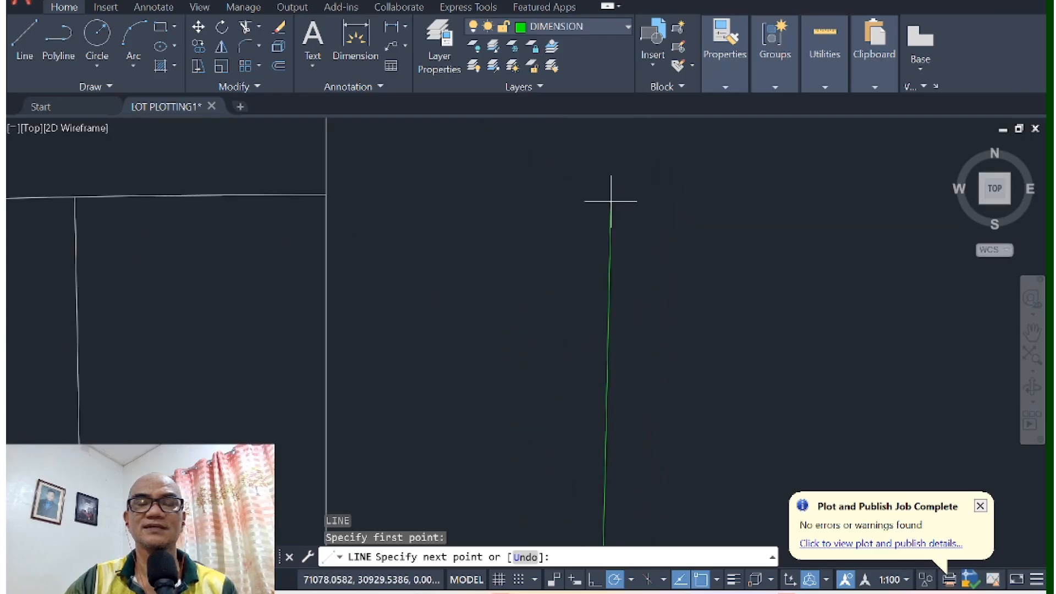
pyautogui.scroll(-8, 361, 193)
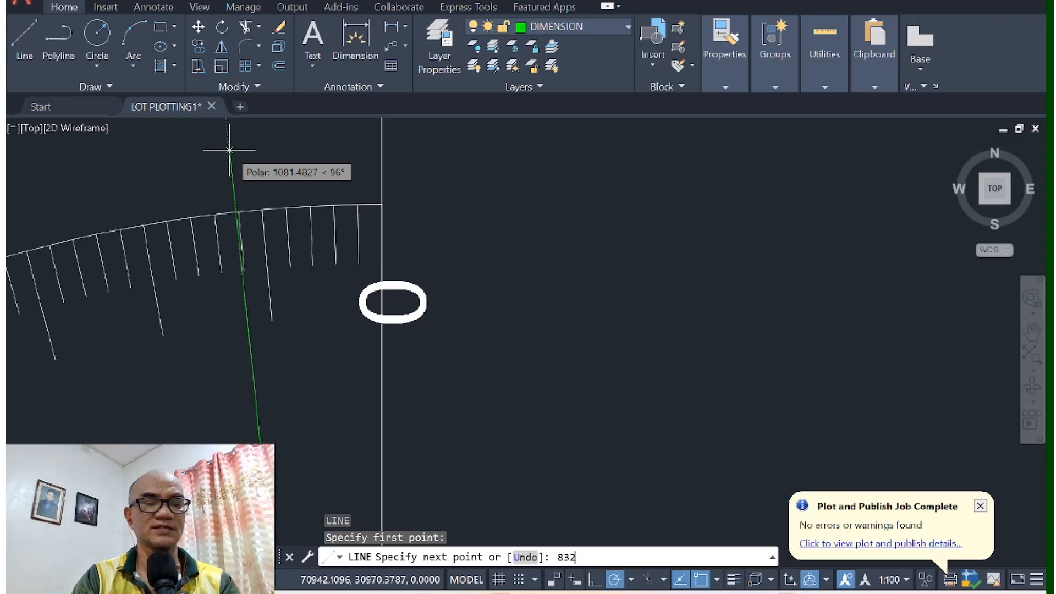
pyautogui.press('Return')
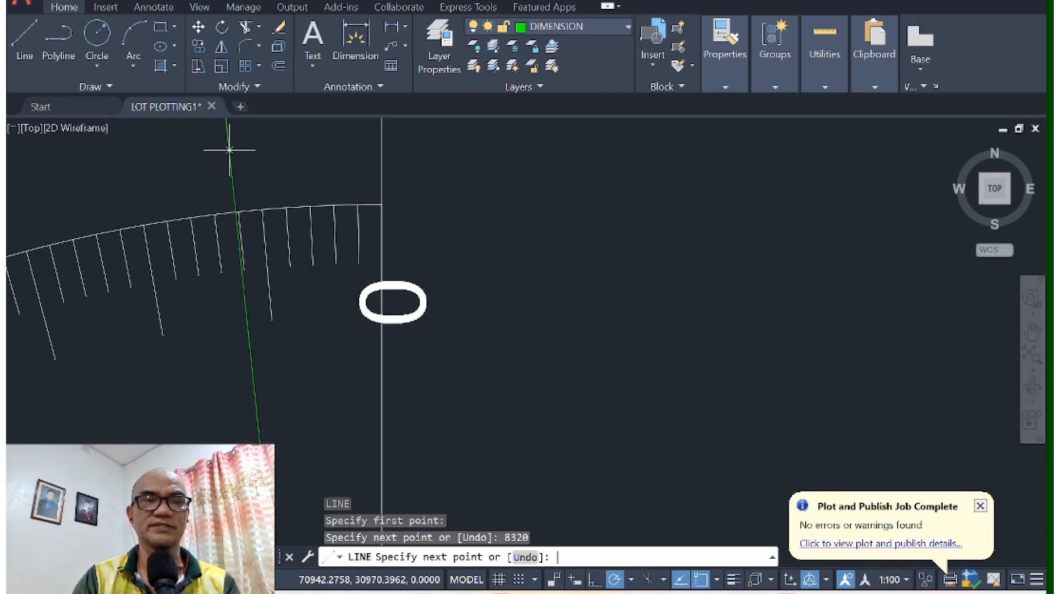
pyautogui.scroll(-3, 230, 149)
pyautogui.scroll(-4, 378, 224)
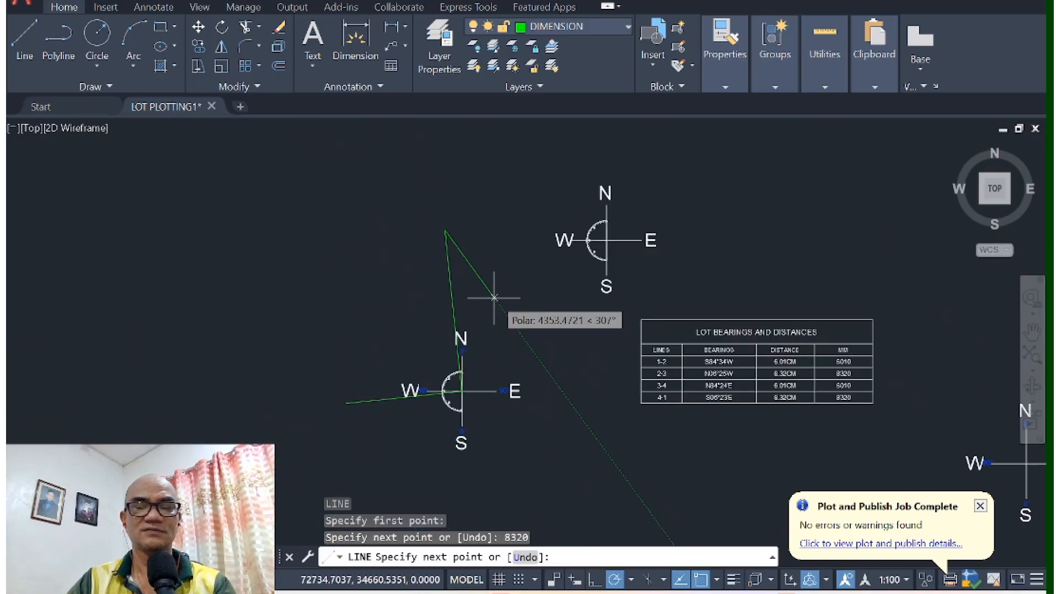
pyautogui.press('Return')
pyautogui.press('Escape')
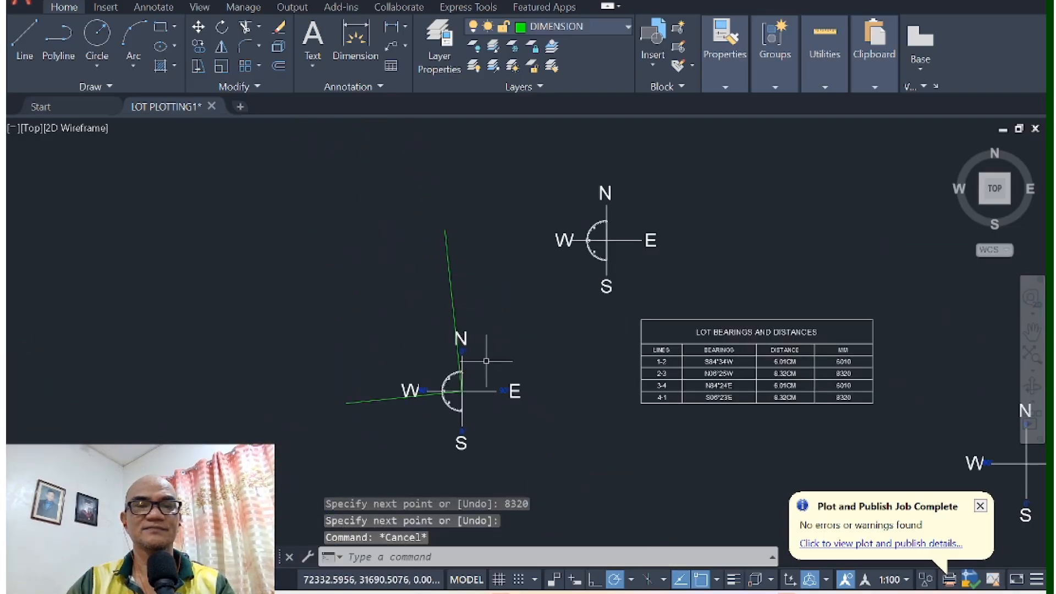
# Step: Rotate the protractor 180° about the compass centre with Ortho on so that it faces east
pyautogui.scroll(4, 464, 385)
pyautogui.moveTo(472, 345); pyautogui.dragTo(363, 387, button='middle')
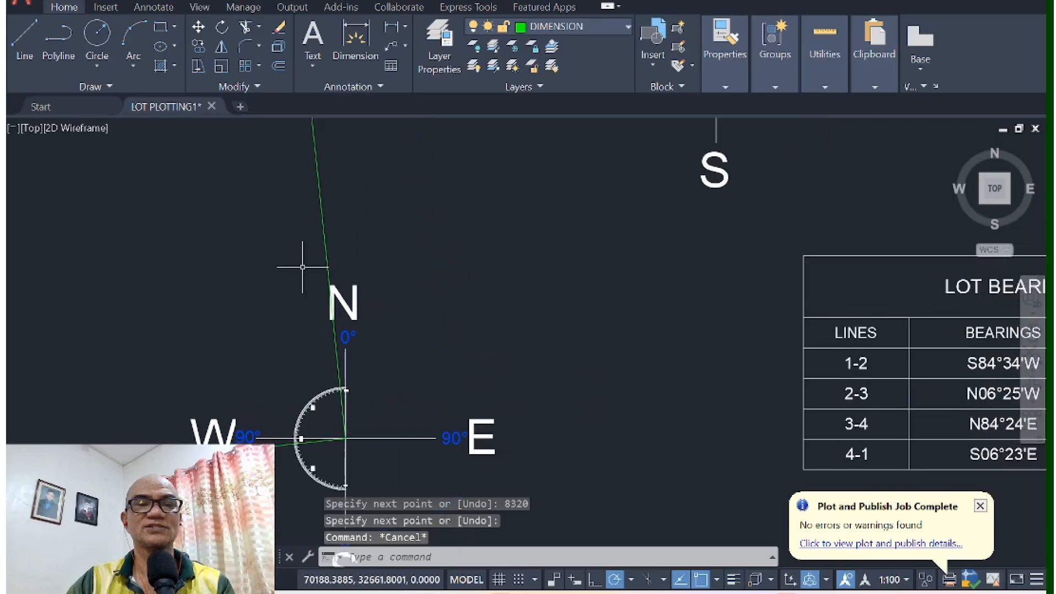
pyautogui.moveTo(608, 337); pyautogui.dragTo(407, 358, button='middle')
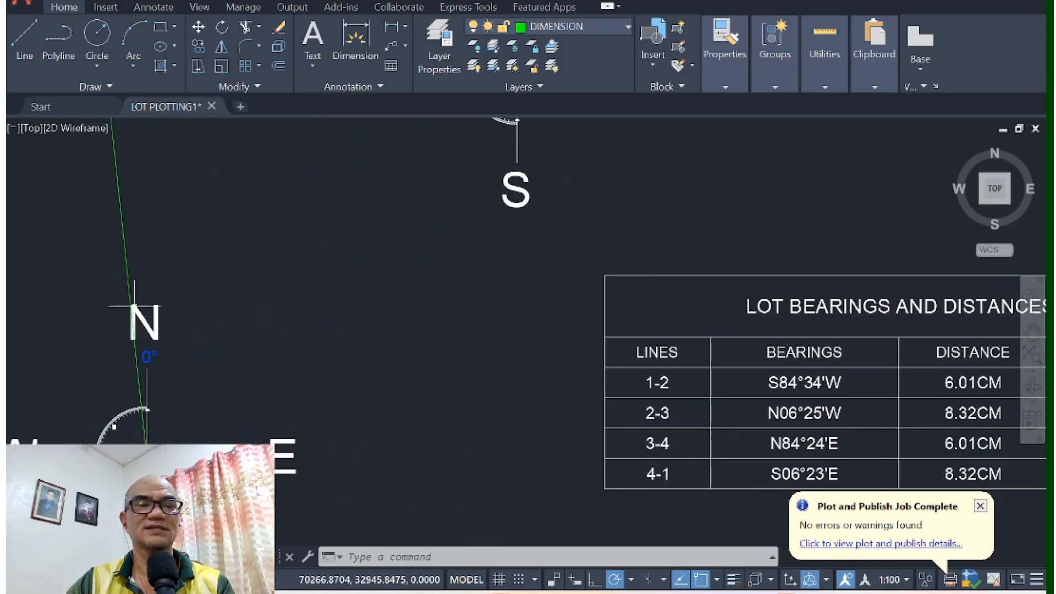
pyautogui.moveTo(333, 348); pyautogui.dragTo(324, 269, button='middle')
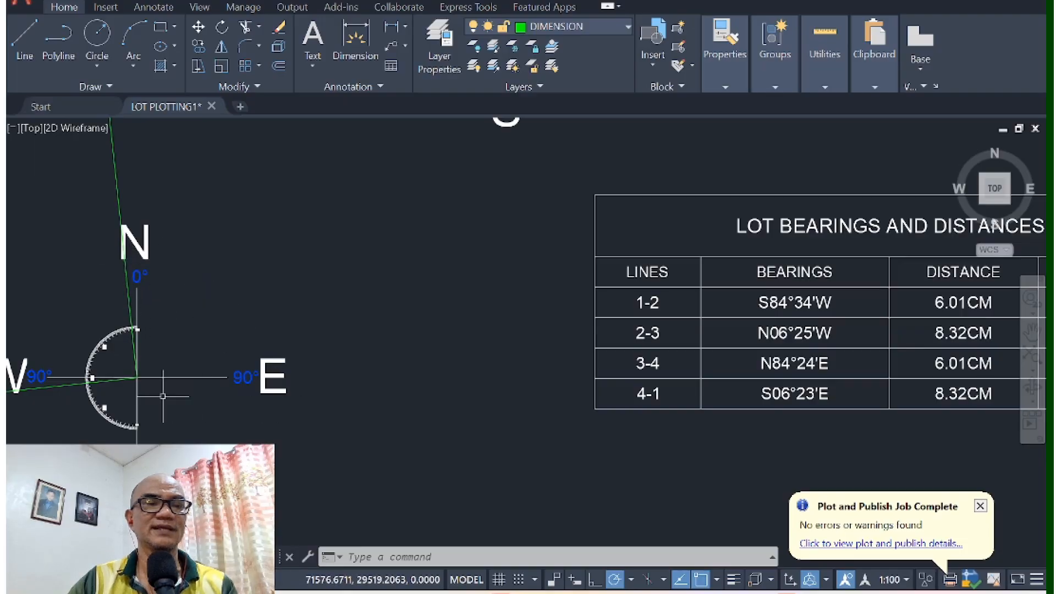
pyautogui.moveTo(163, 396); pyautogui.dragTo(286, 369, button='middle')
pyautogui.scroll(2, 206, 381)
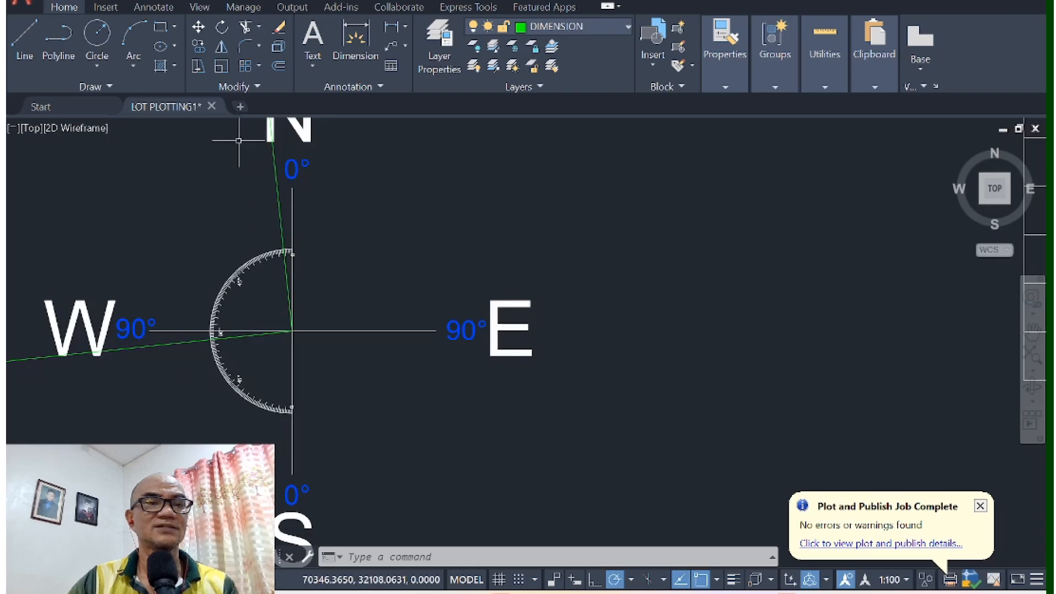
pyautogui.click(220, 37)
pyautogui.click(278, 355)
pyautogui.click(203, 407)
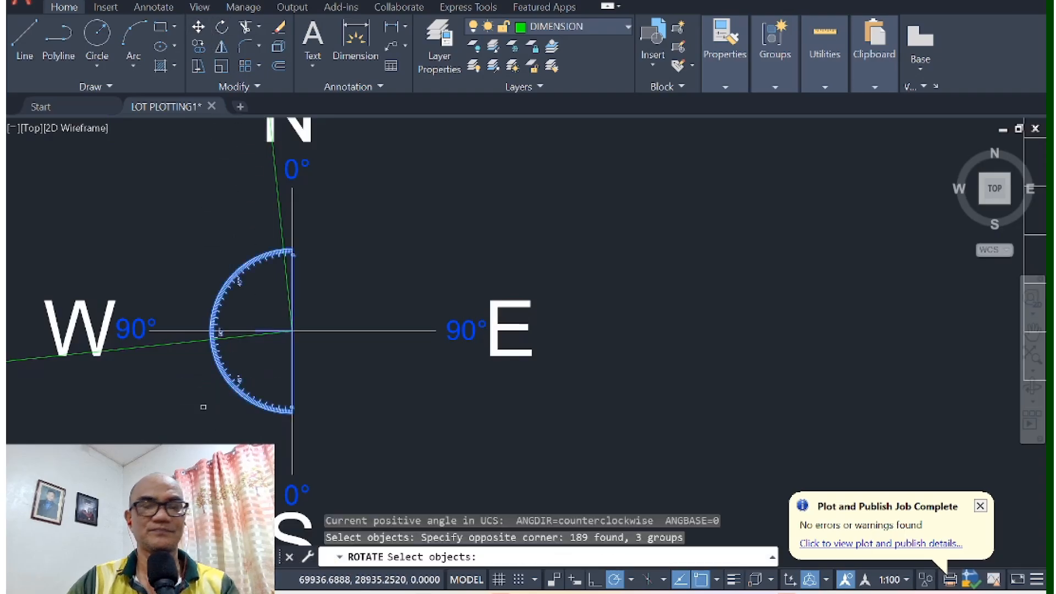
pyautogui.press('Return')
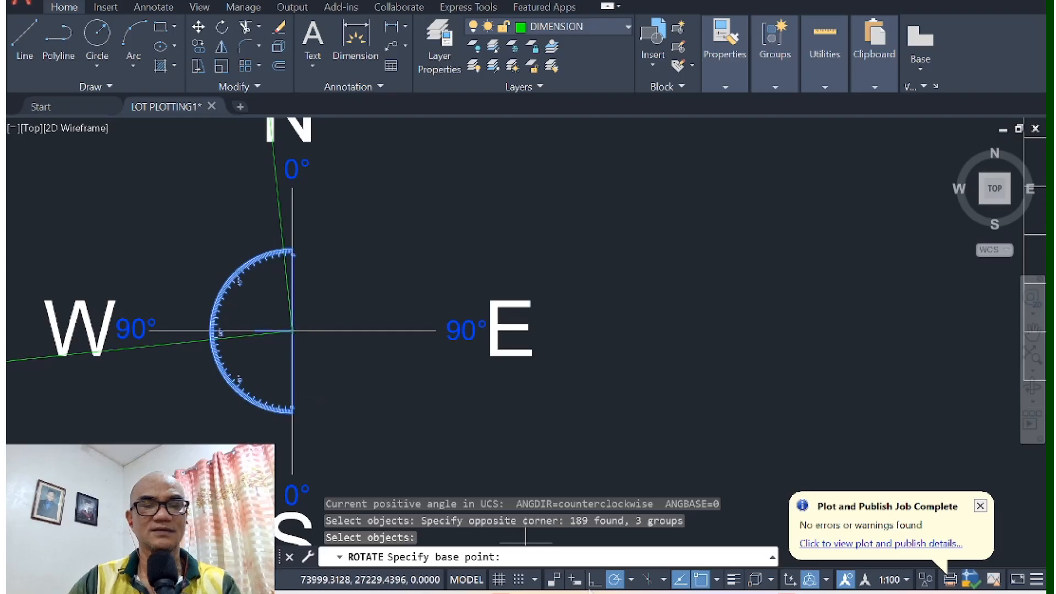
pyautogui.click(593, 581)
pyautogui.click(292, 331)
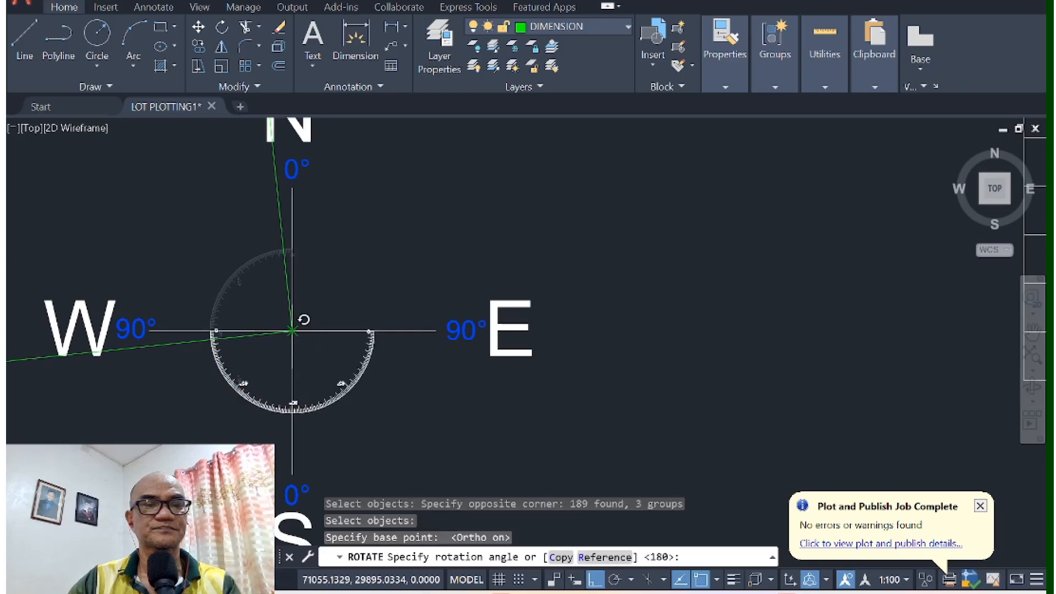
pyautogui.click(149, 330)
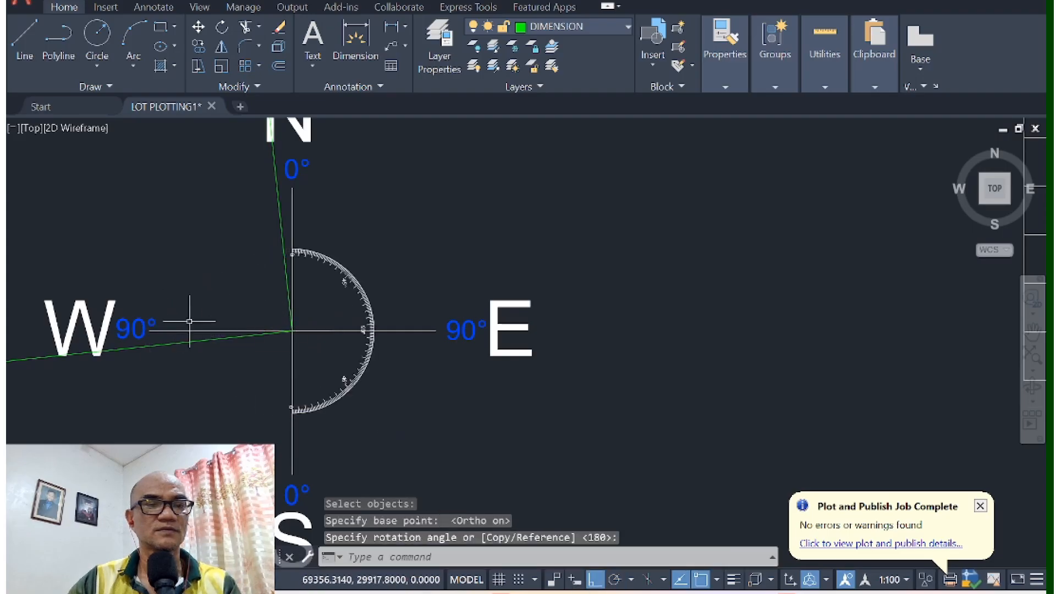
# Step: Examine the rotated protractor's graduations and its alignment with the compass at north, south and east
pyautogui.scroll(6, 337, 248)
pyautogui.scroll(-6, 342, 236)
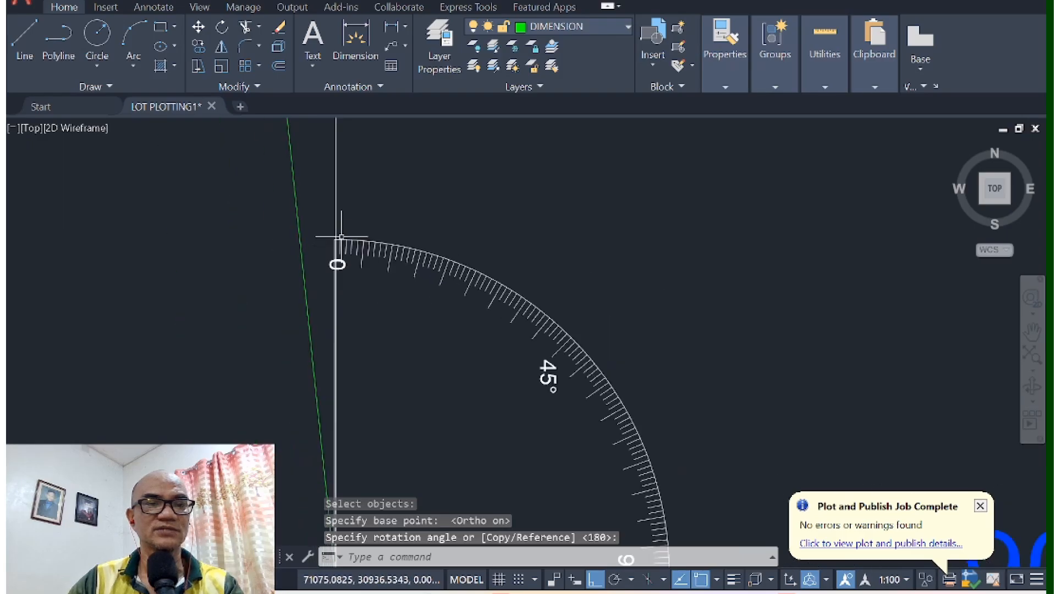
pyautogui.moveTo(398, 334); pyautogui.dragTo(391, 239, button='middle')
pyautogui.scroll(-6, 391, 239)
pyautogui.scroll(2, 359, 364)
pyautogui.scroll(4, 359, 364)
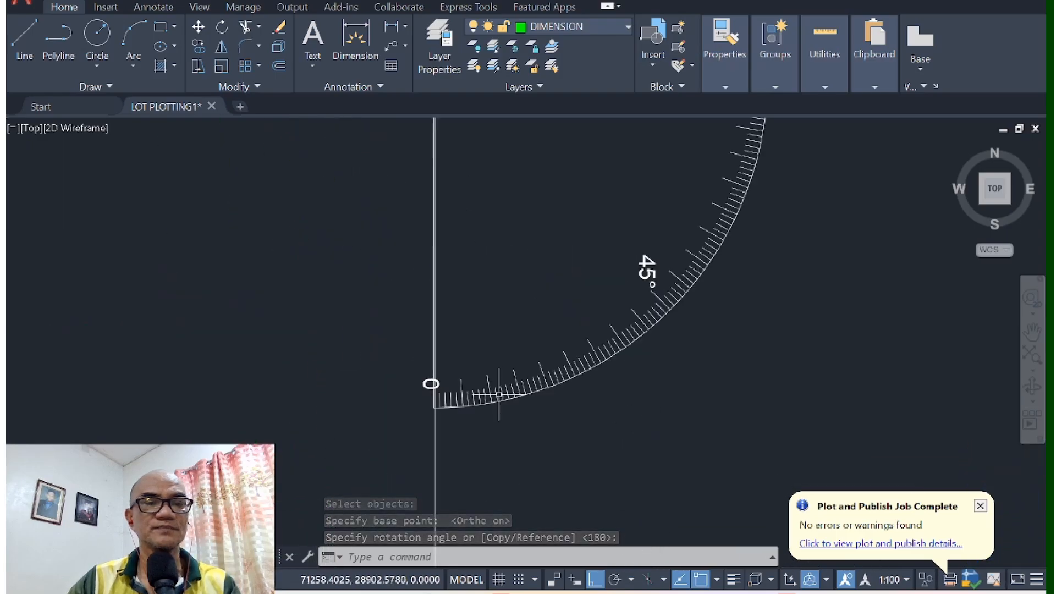
pyautogui.scroll(3, 484, 390)
pyautogui.scroll(-3, 484, 390)
pyautogui.moveTo(430, 153); pyautogui.dragTo(396, 421, button='middle')
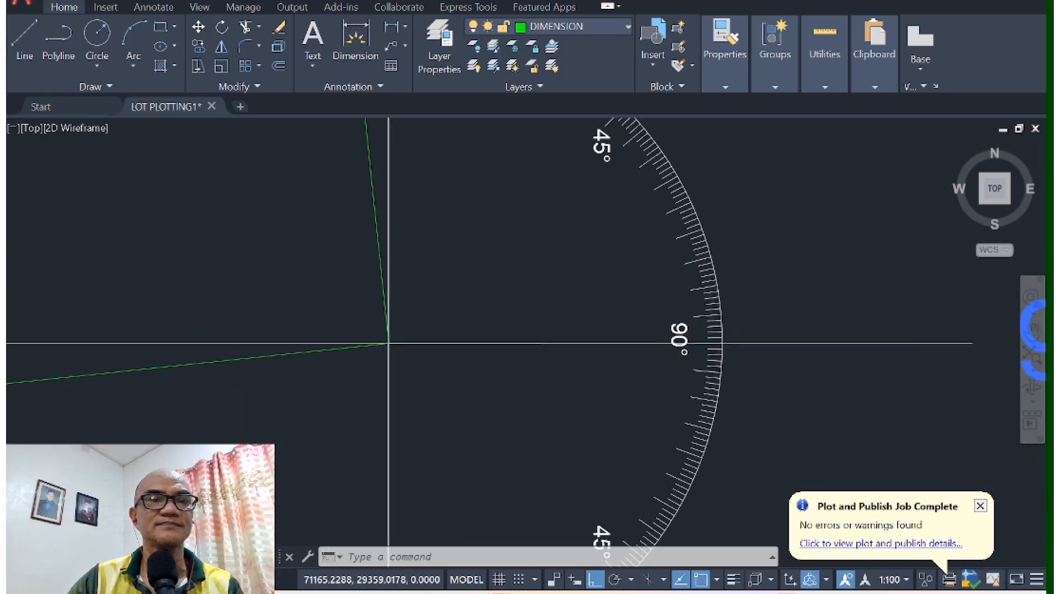
# Step: Move the rotated protractor horizontally from its origin to align its base with the compass's north-south axis
pyautogui.scroll(6, 389, 354)
pyautogui.scroll(4, 399, 303)
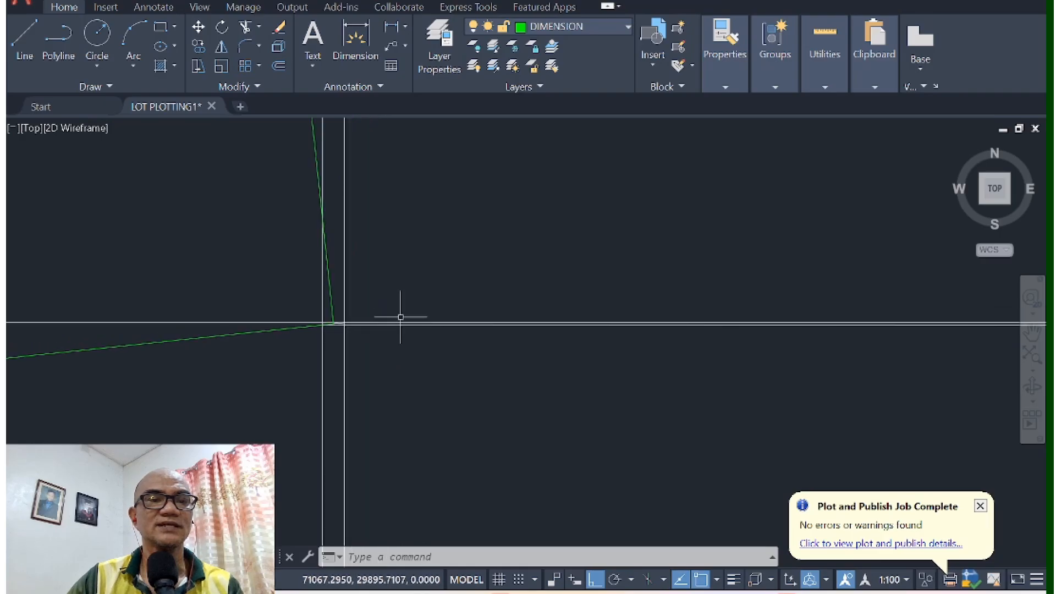
pyautogui.scroll(-5, 401, 314)
pyautogui.scroll(5, 401, 313)
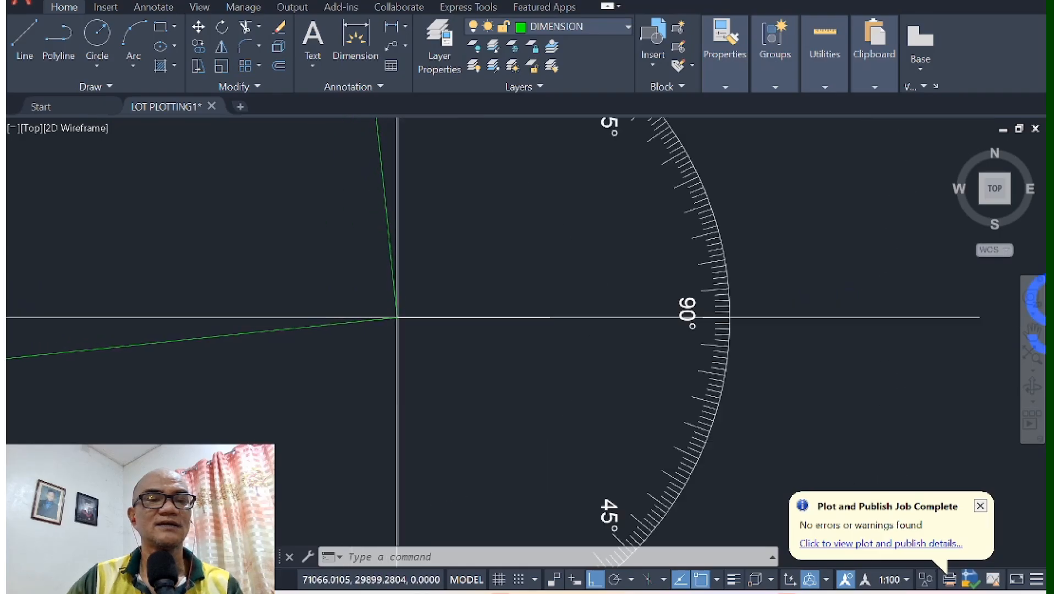
pyautogui.click(199, 27)
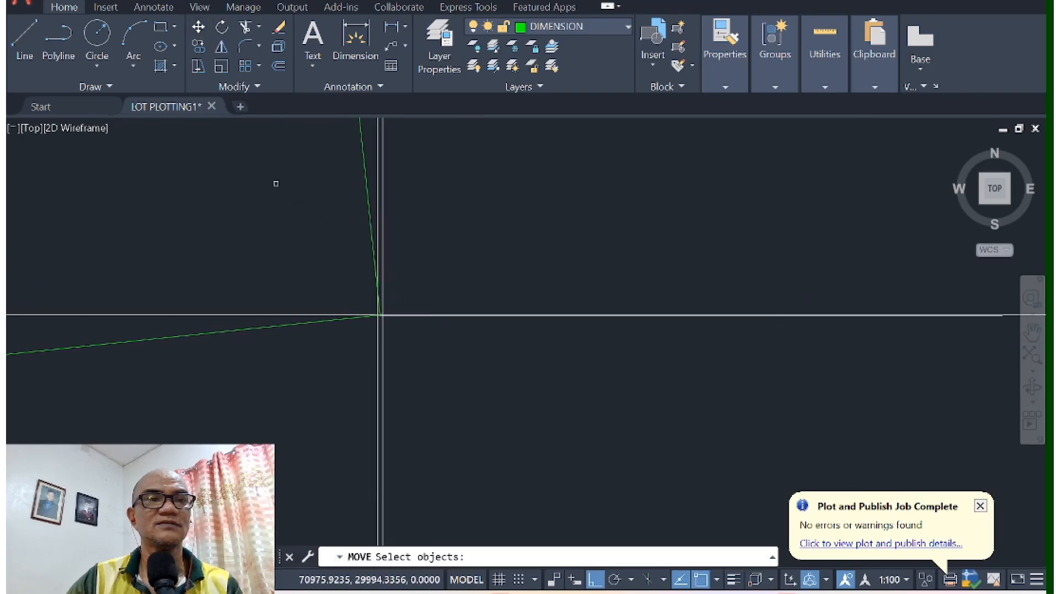
pyautogui.click(378, 359)
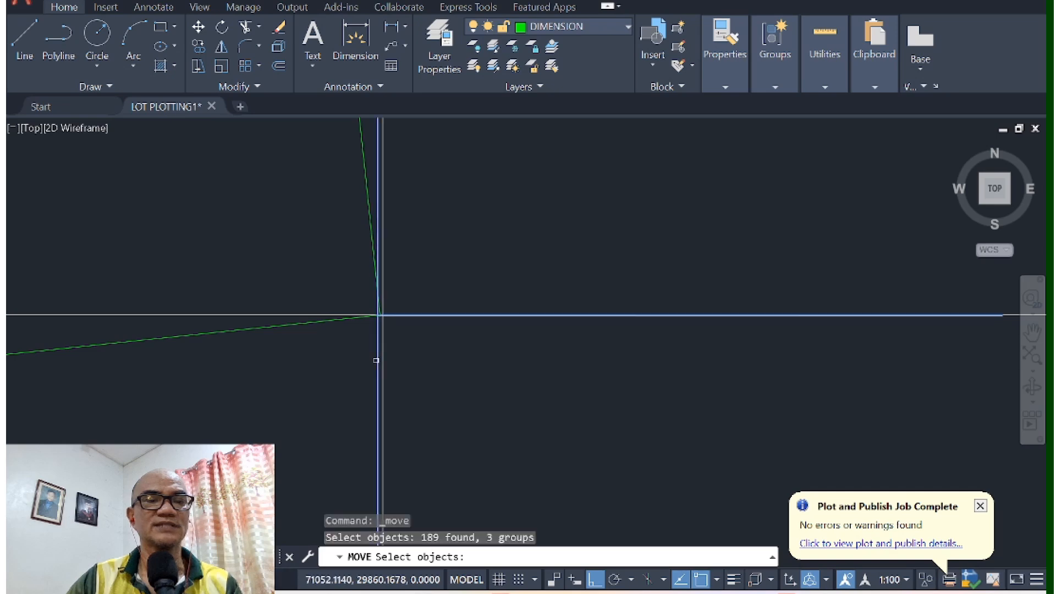
pyautogui.press('Return')
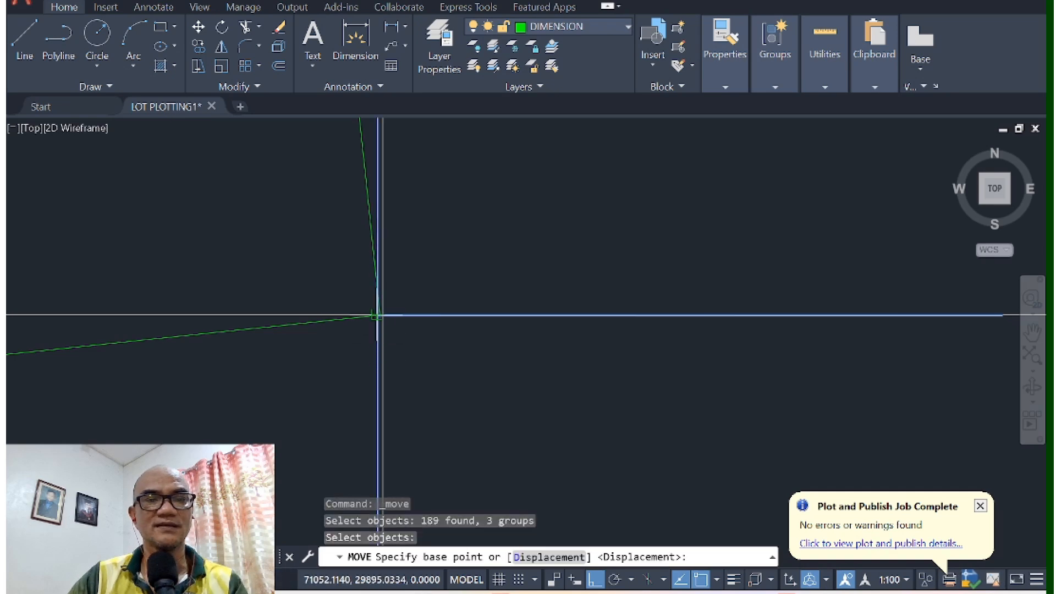
pyautogui.click(378, 315)
pyautogui.click(382, 314)
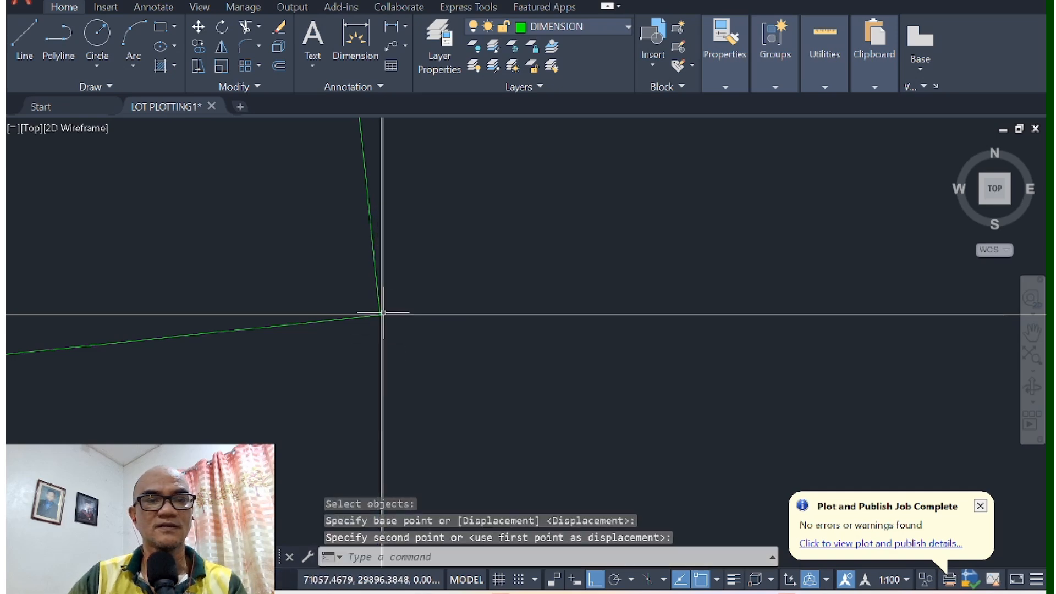
pyautogui.press('Escape')
# Step: Start line 3-4 with the Line command at the compass centre and switch from Ortho to Polar Tracking
pyautogui.scroll(-10, 452, 383)
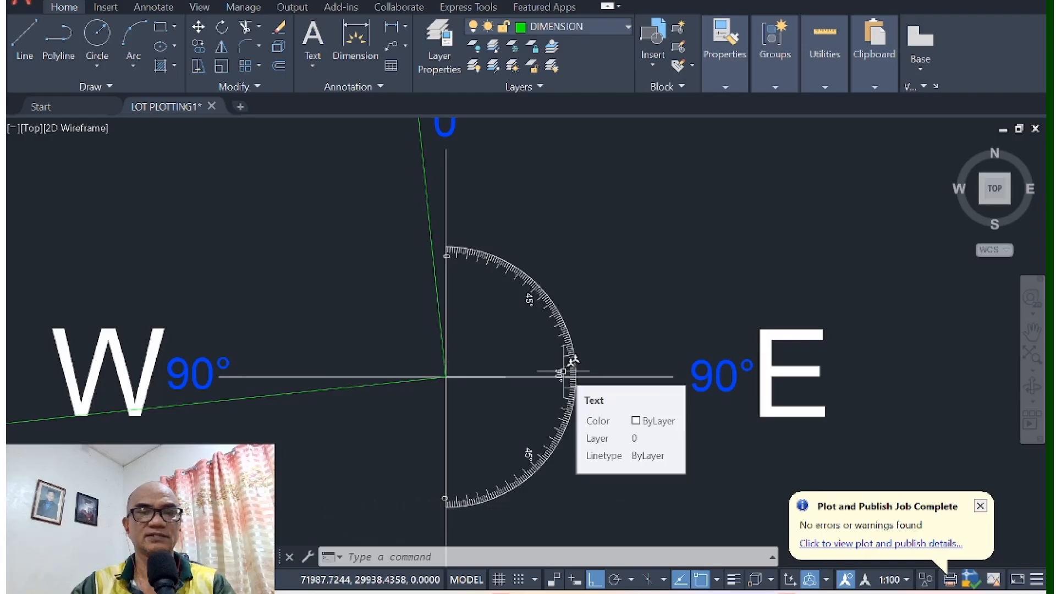
pyautogui.scroll(-4, 561, 372)
pyautogui.moveTo(572, 374); pyautogui.dragTo(176, 374, button='middle')
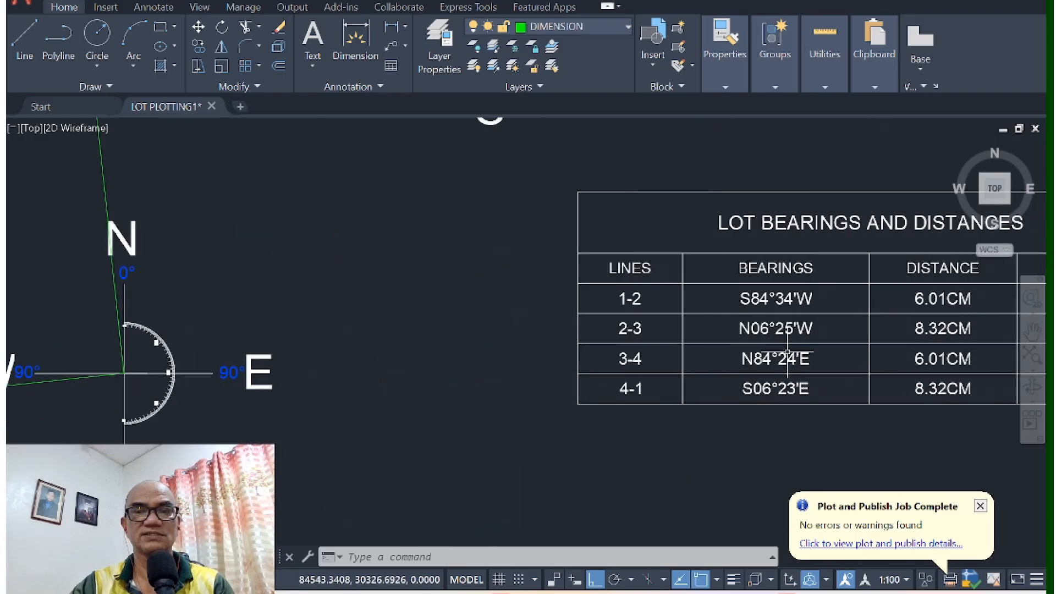
pyautogui.scroll(6, 118, 354)
pyautogui.moveTo(179, 303); pyautogui.dragTo(240, 252, button='middle')
pyautogui.write('l')
pyautogui.press('Return')
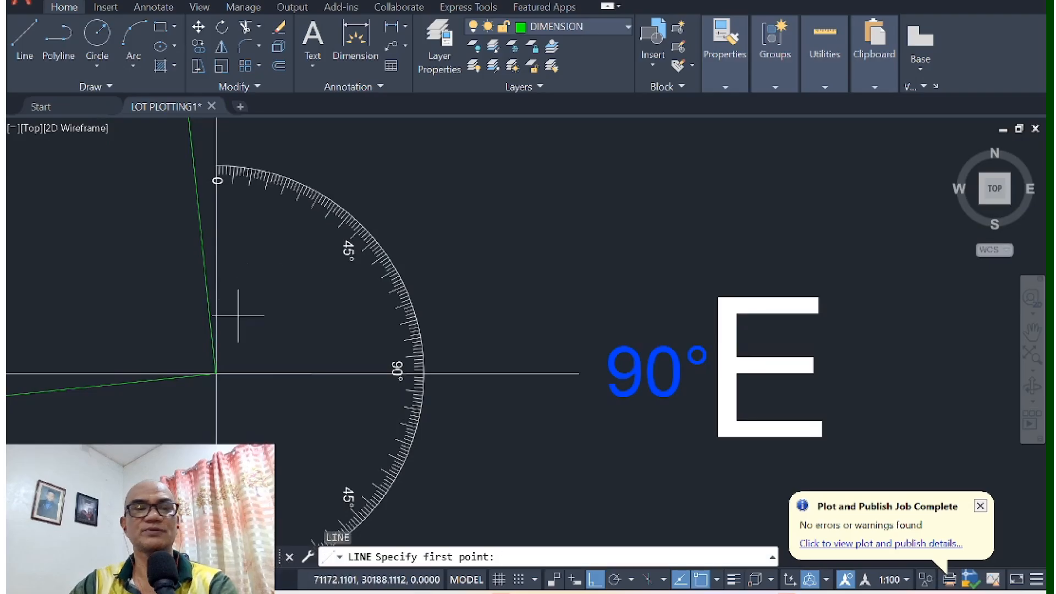
pyautogui.click(215, 374)
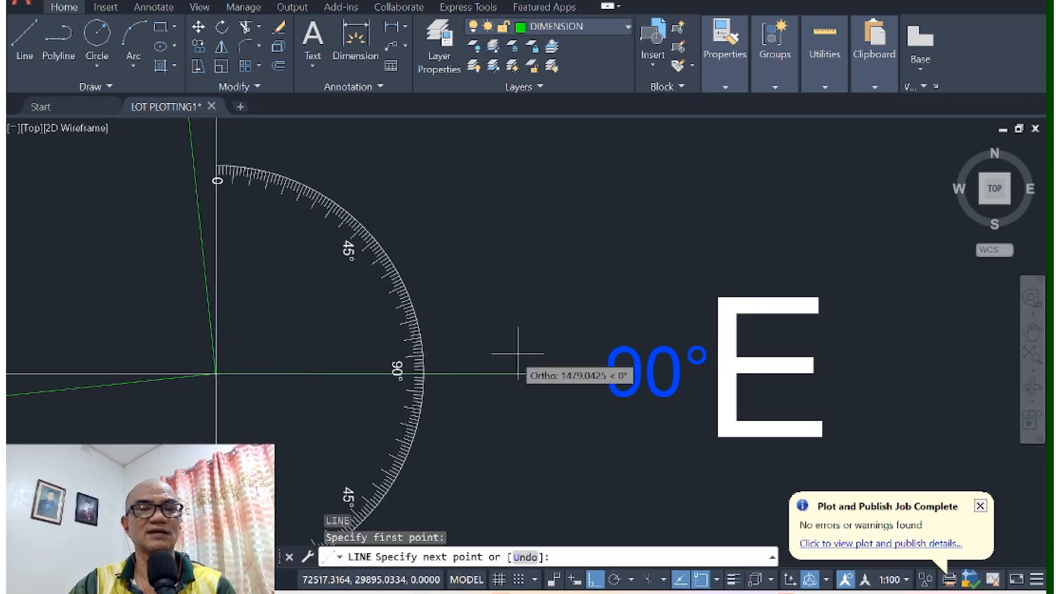
pyautogui.click(614, 579)
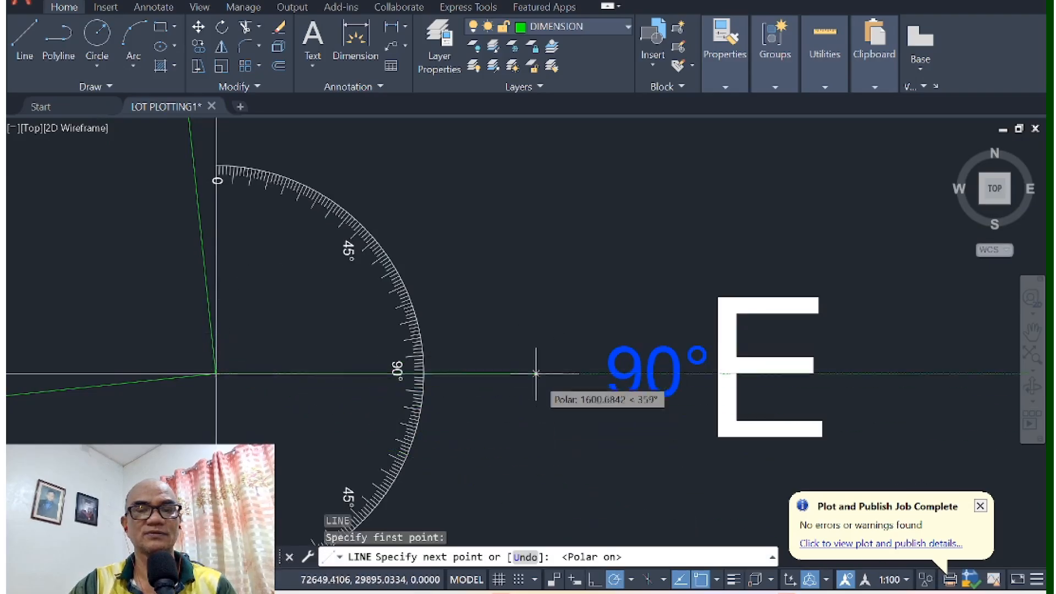
# Step: Aim line 3-4 at 84° from north toward east on the protractor, draw it 6010 mm long, and end the Line command
pyautogui.scroll(3, 532, 350)
pyautogui.moveTo(531, 350); pyautogui.dragTo(672, 290, button='middle')
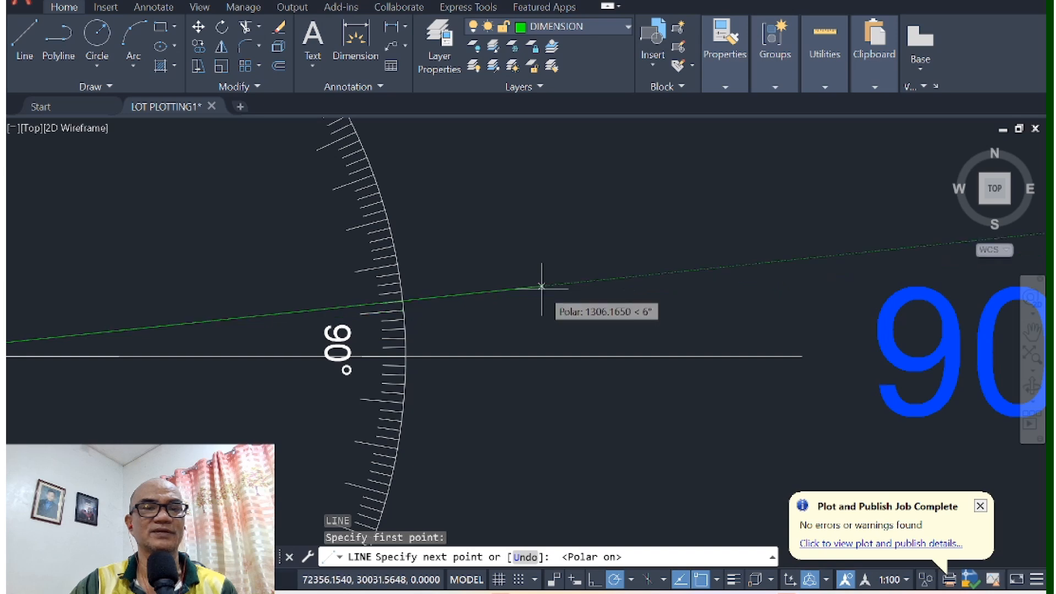
pyautogui.scroll(-5, 542, 286)
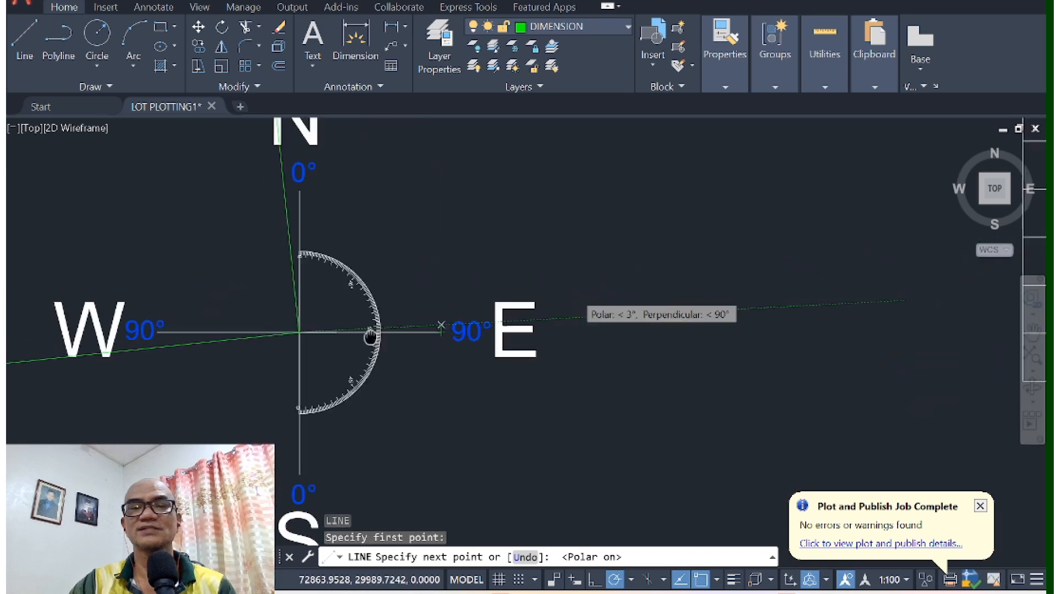
pyautogui.moveTo(567, 291); pyautogui.dragTo(184, 363, button='middle')
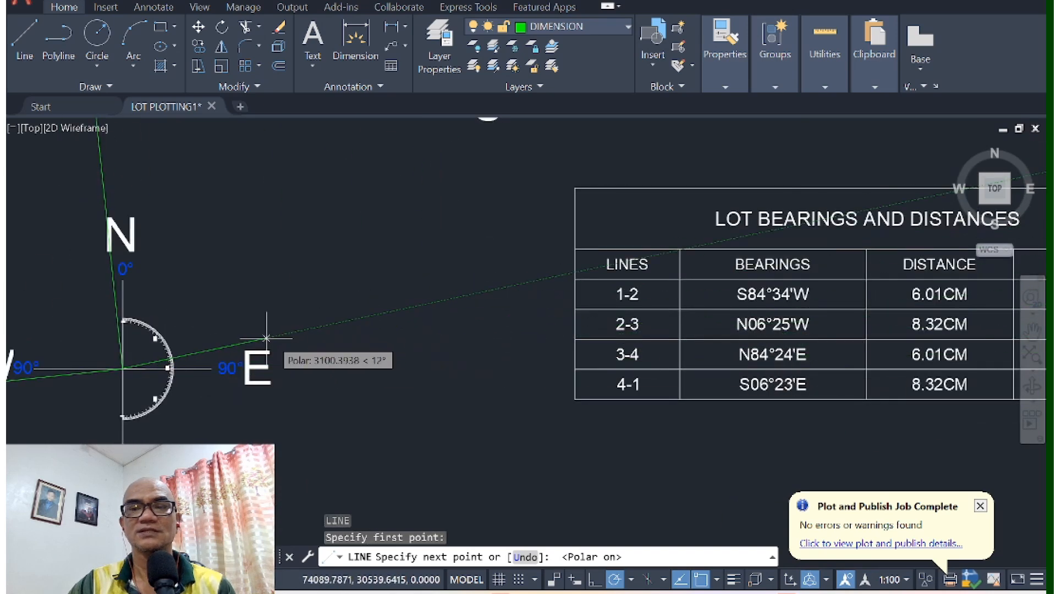
pyautogui.scroll(9, 213, 339)
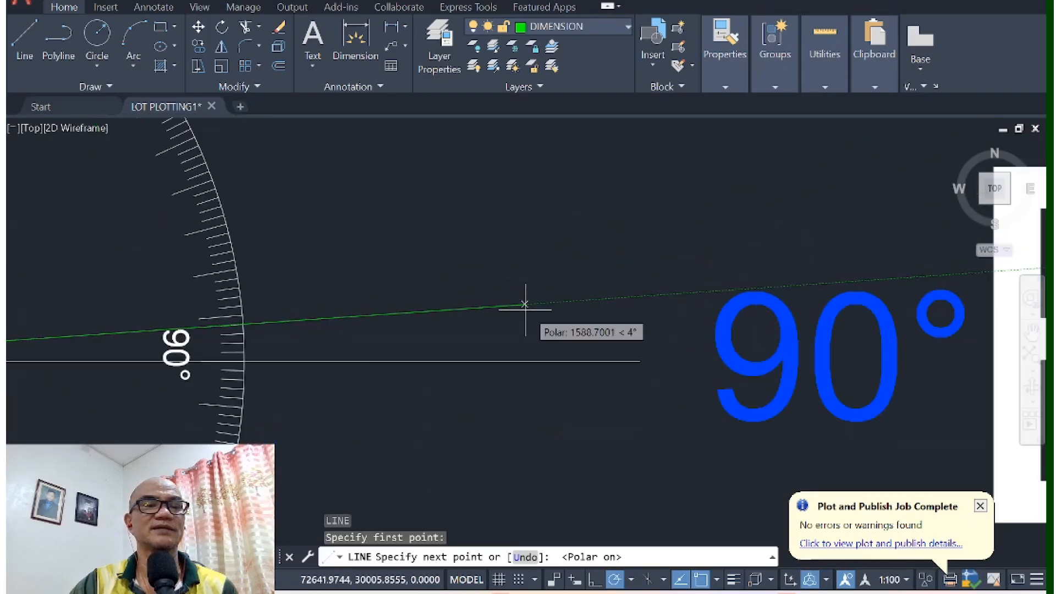
pyautogui.moveTo(480, 325); pyautogui.dragTo(586, 291, button='middle')
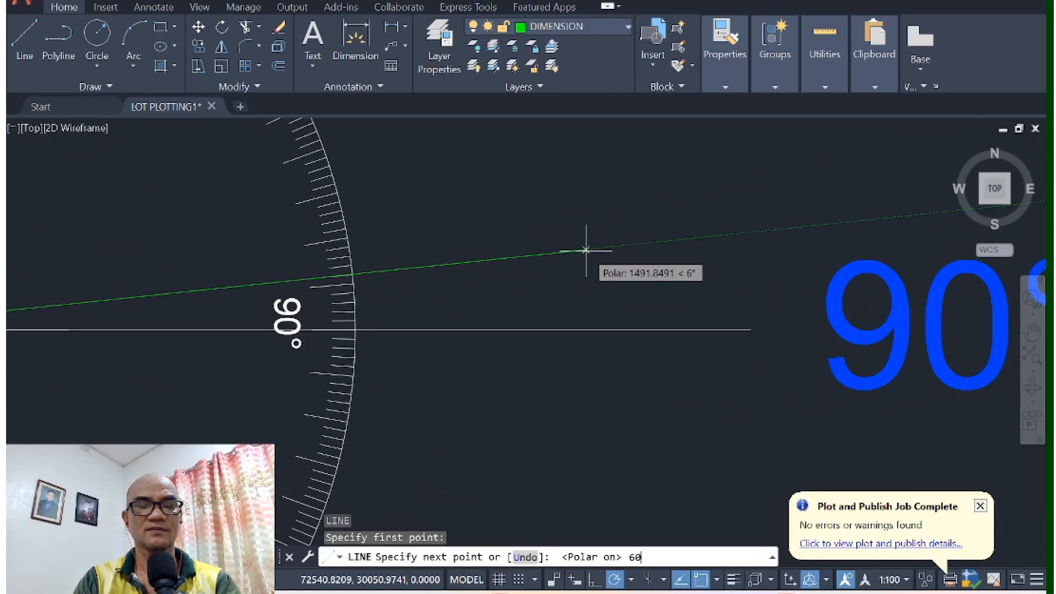
pyautogui.press('Return')
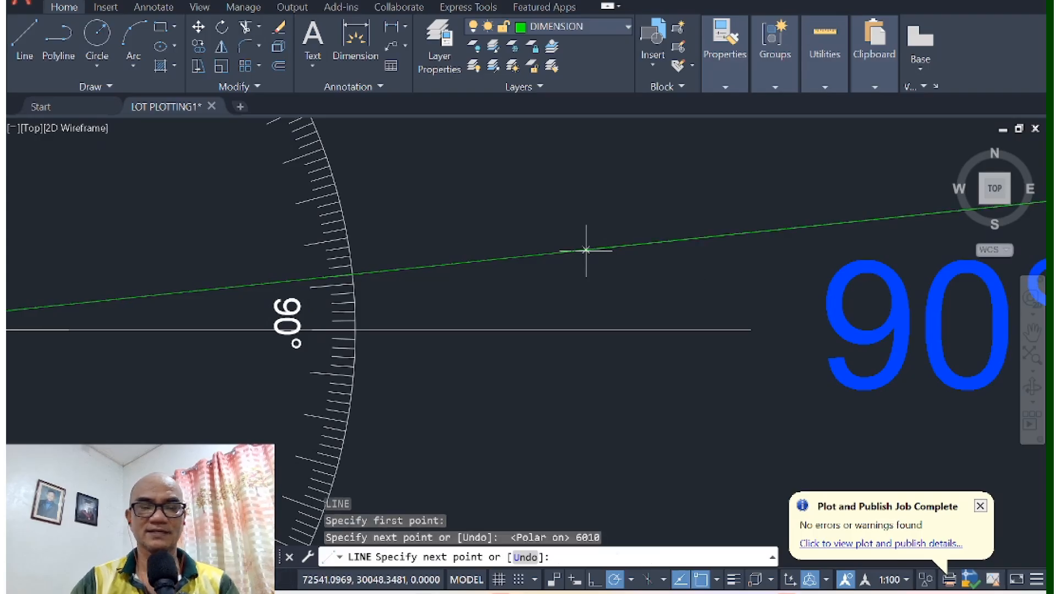
pyautogui.press('Escape')
# Step: Examine line 4-1's bearing and distance in the lot table and compare them with the compass's south-east quadrant
pyautogui.scroll(-8, 567, 258)
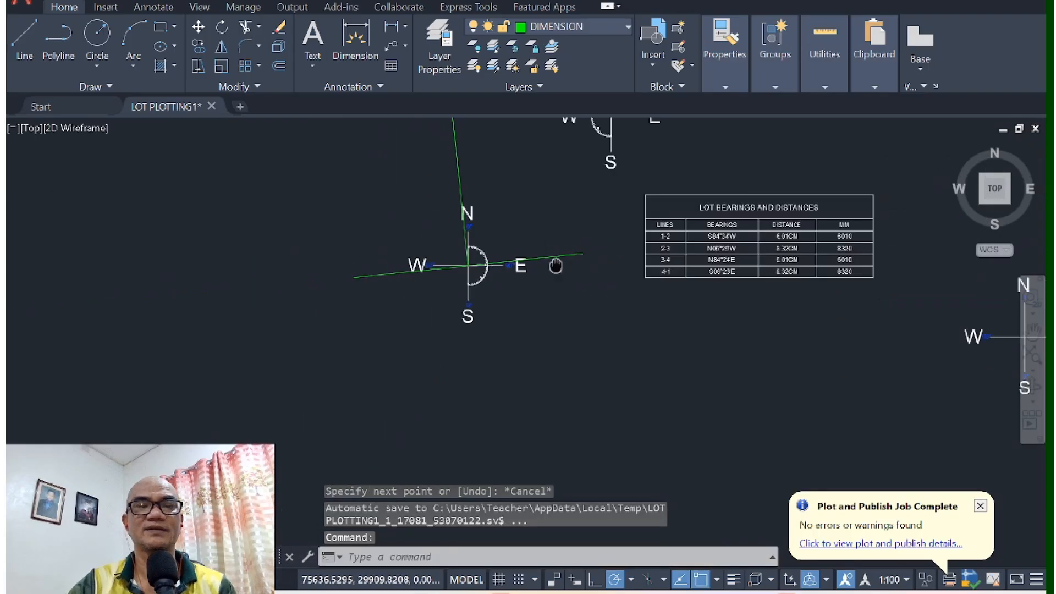
pyautogui.moveTo(556, 266); pyautogui.dragTo(408, 301, button='middle')
pyautogui.scroll(4, 574, 283)
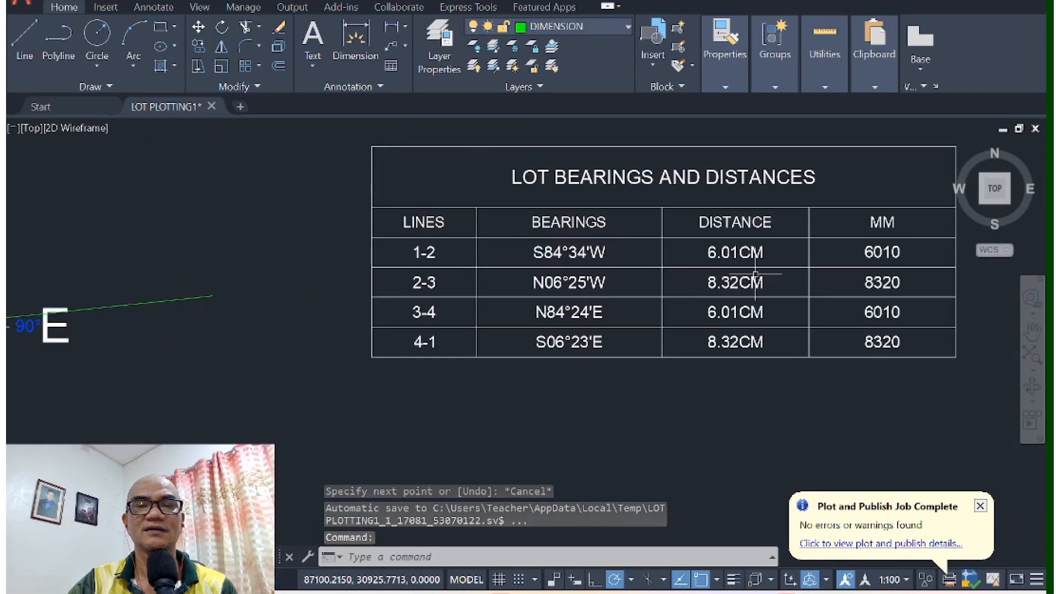
pyautogui.moveTo(60, 304); pyautogui.dragTo(333, 262, button='middle')
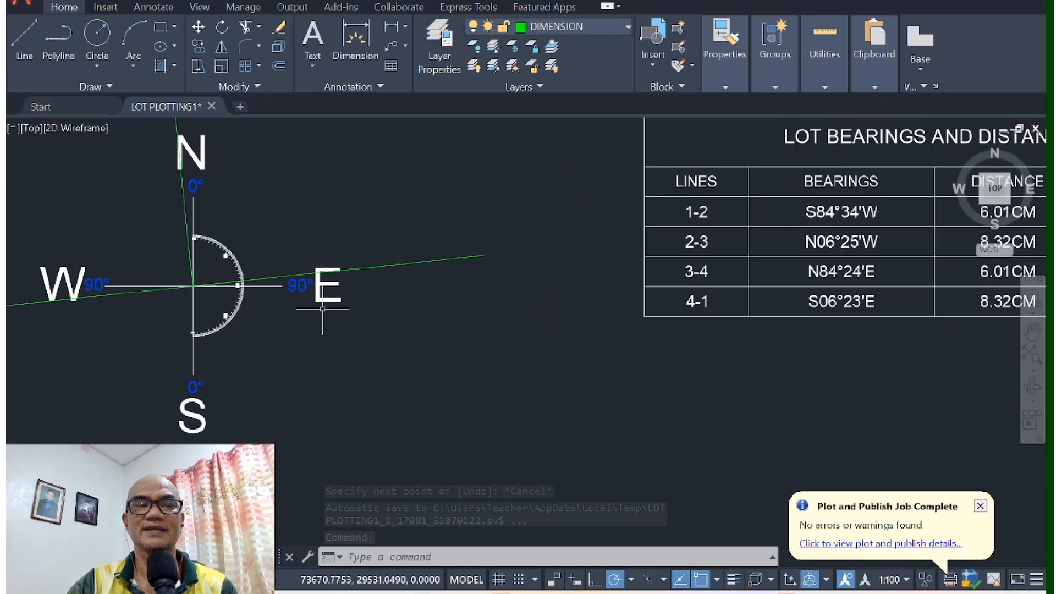
pyautogui.moveTo(392, 331); pyautogui.dragTo(224, 334, button='middle')
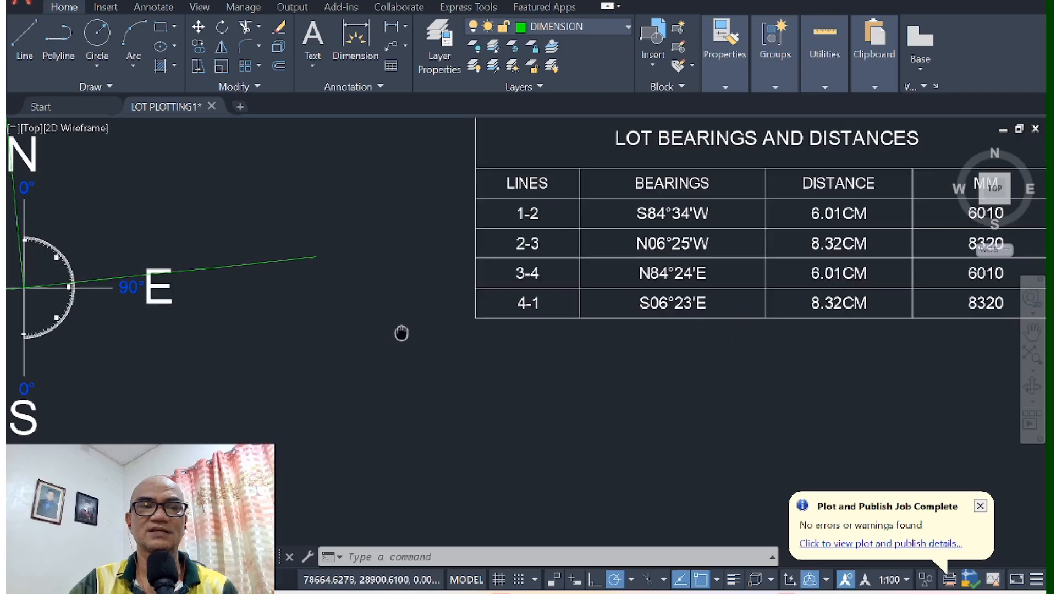
pyautogui.moveTo(147, 338); pyautogui.dragTo(335, 302, button='middle')
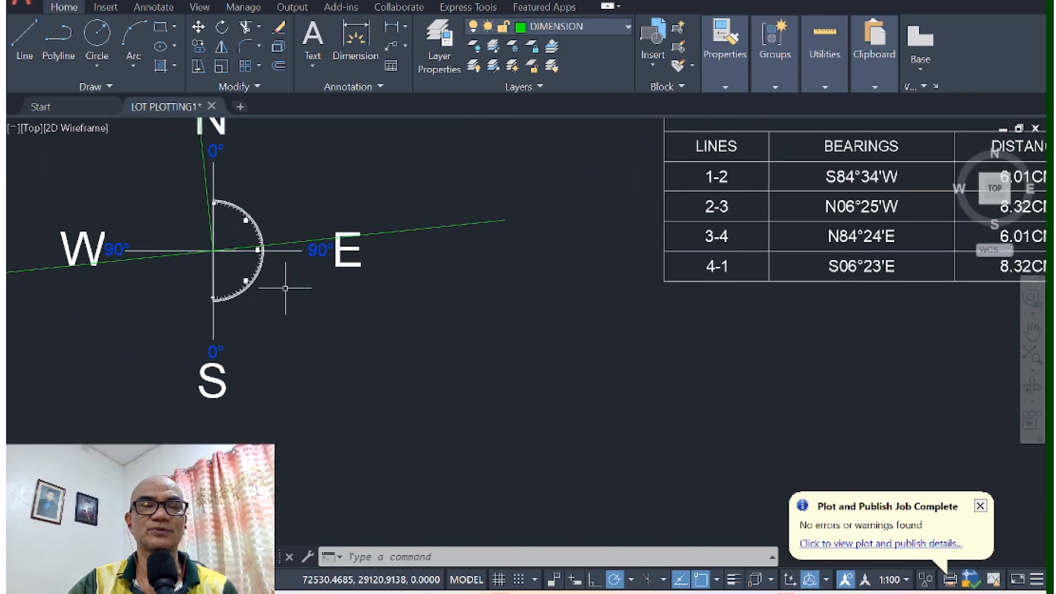
pyautogui.moveTo(488, 342); pyautogui.dragTo(296, 394, button='middle')
pyautogui.moveTo(553, 347); pyautogui.dragTo(498, 358, button='middle')
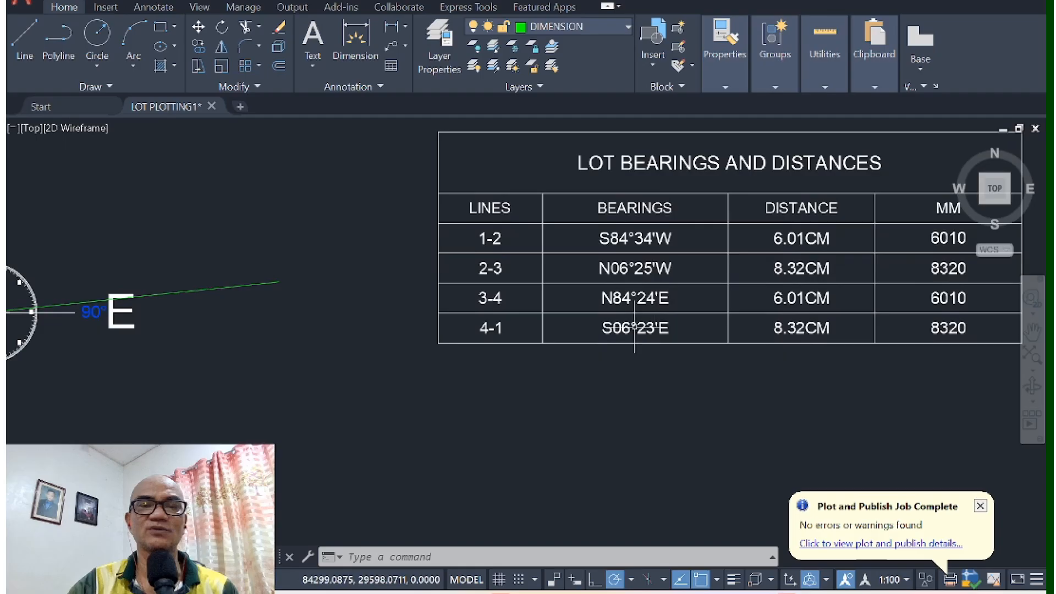
pyautogui.moveTo(158, 357); pyautogui.dragTo(504, 344, button='middle')
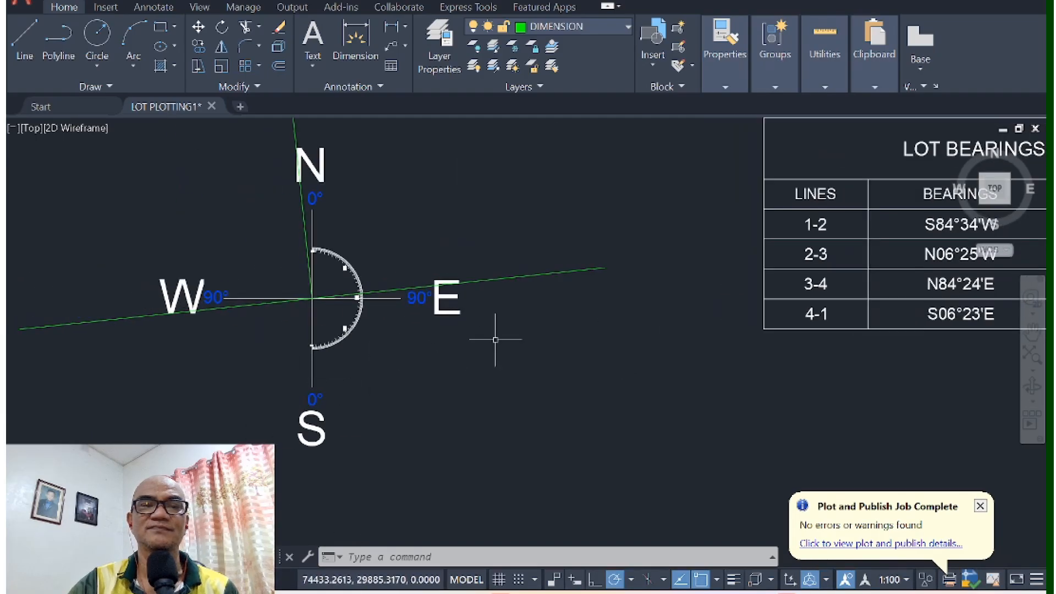
pyautogui.moveTo(495, 340)
pyautogui.mouseDown(button='middle')
pyautogui.moveTo(414, 389)
pyautogui.moveTo(464, 349)
pyautogui.moveTo(503, 358)
pyautogui.mouseUp(button='middle')
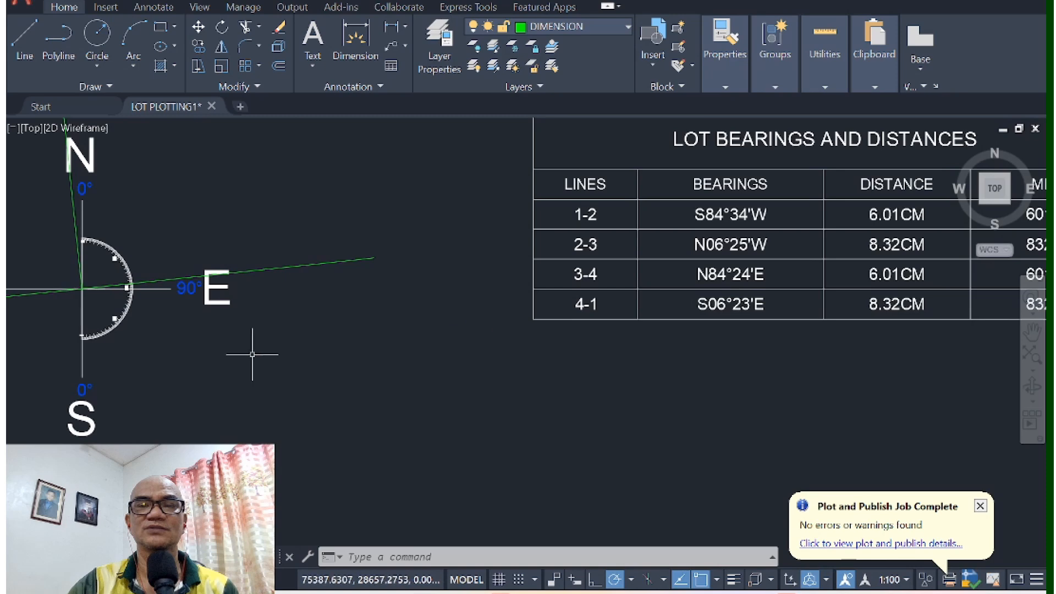
pyautogui.moveTo(252, 354); pyautogui.dragTo(358, 337, button='middle')
pyautogui.moveTo(764, 315); pyautogui.dragTo(560, 327, button='middle')
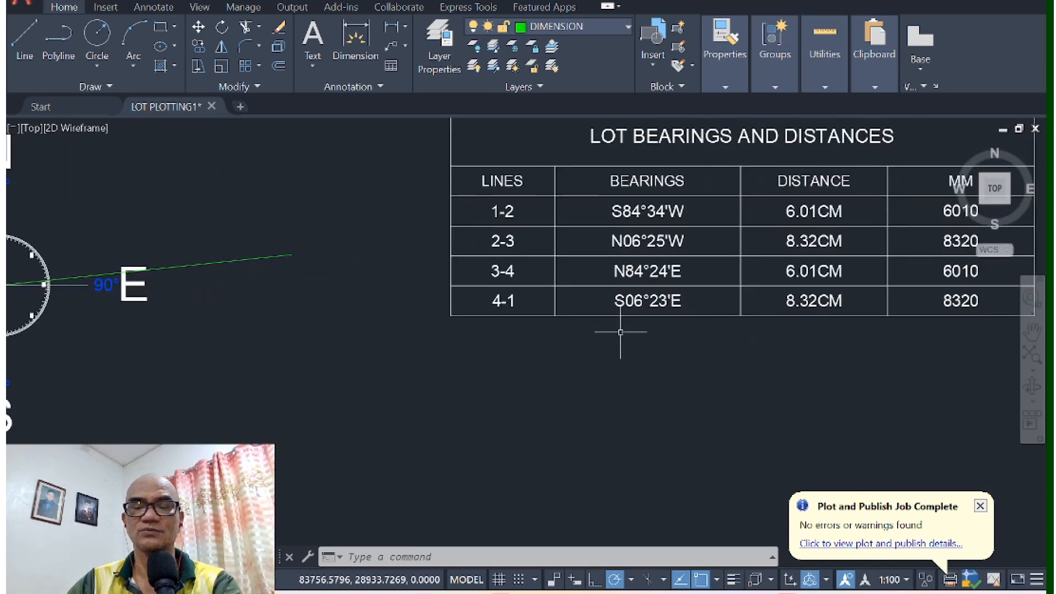
# Step: Start line 4-1 with the Line command at the compass centre
pyautogui.write(';')
pyautogui.press('Escape')
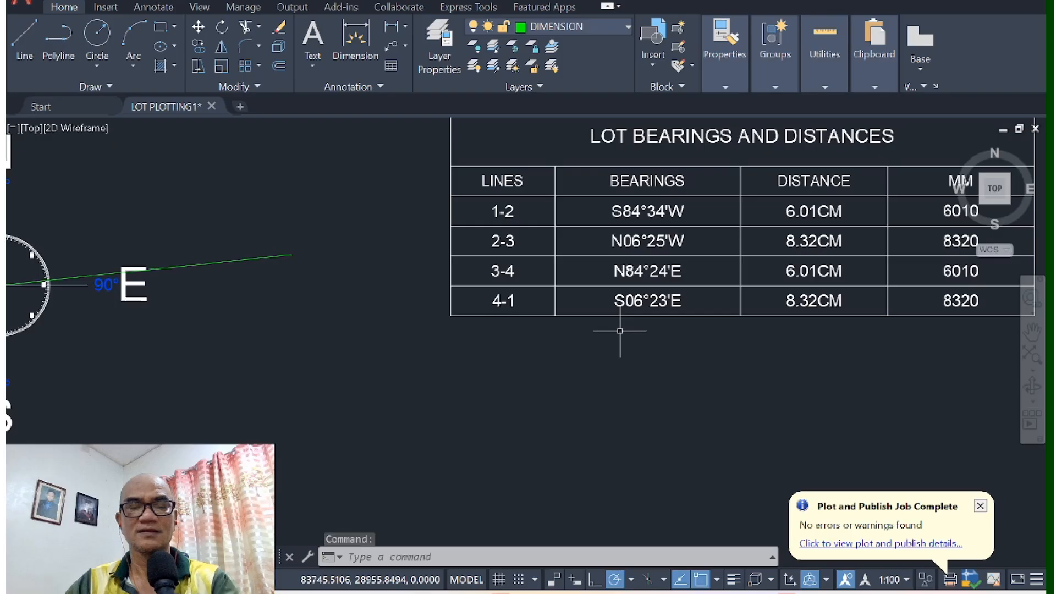
pyautogui.write('l')
pyautogui.press('Return')
pyautogui.moveTo(353, 352); pyautogui.dragTo(537, 330, button='middle')
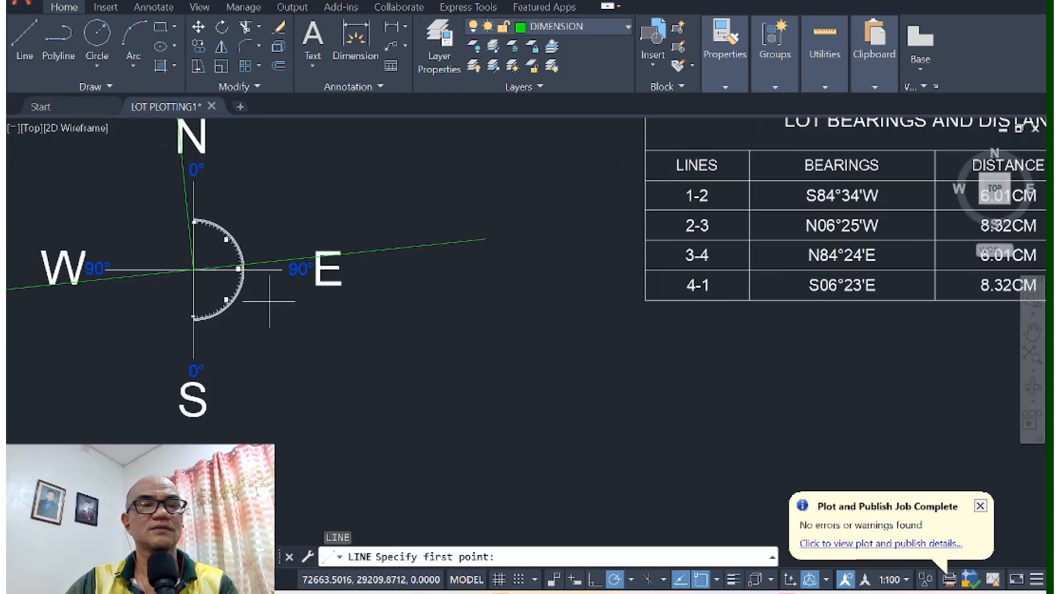
pyautogui.scroll(7, 236, 278)
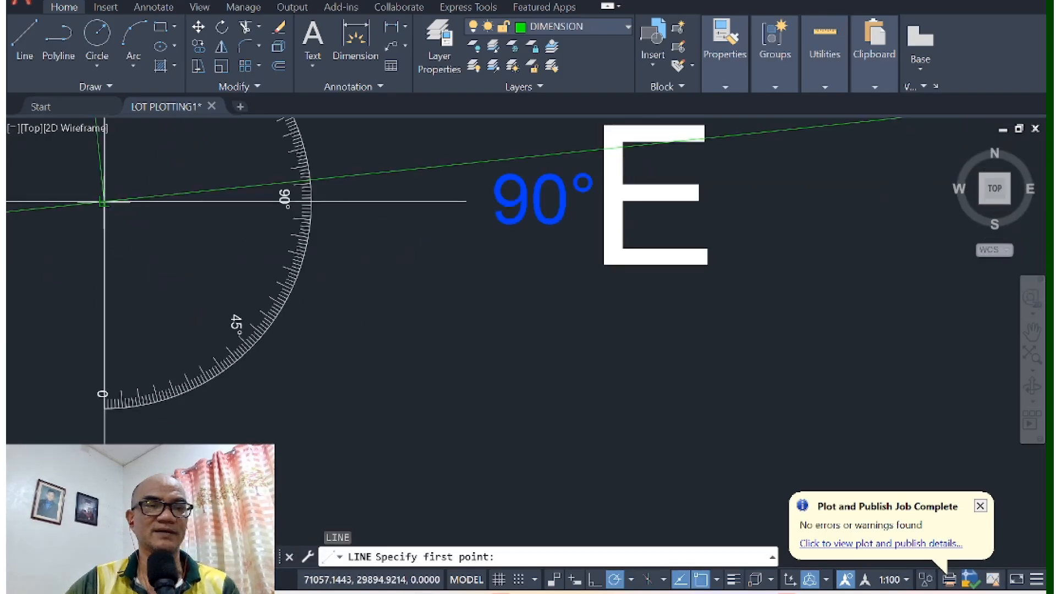
pyautogui.click(105, 202)
# Step: Aim line 4-1 at 6° from south toward east on the protractor, draw it 8320 mm long, and end the Line command
pyautogui.moveTo(244, 477)
pyautogui.mouseDown(button='middle')
pyautogui.moveTo(436, 337)
pyautogui.moveTo(473, 330)
pyautogui.mouseUp(button='middle')
pyautogui.scroll(4, 392, 378)
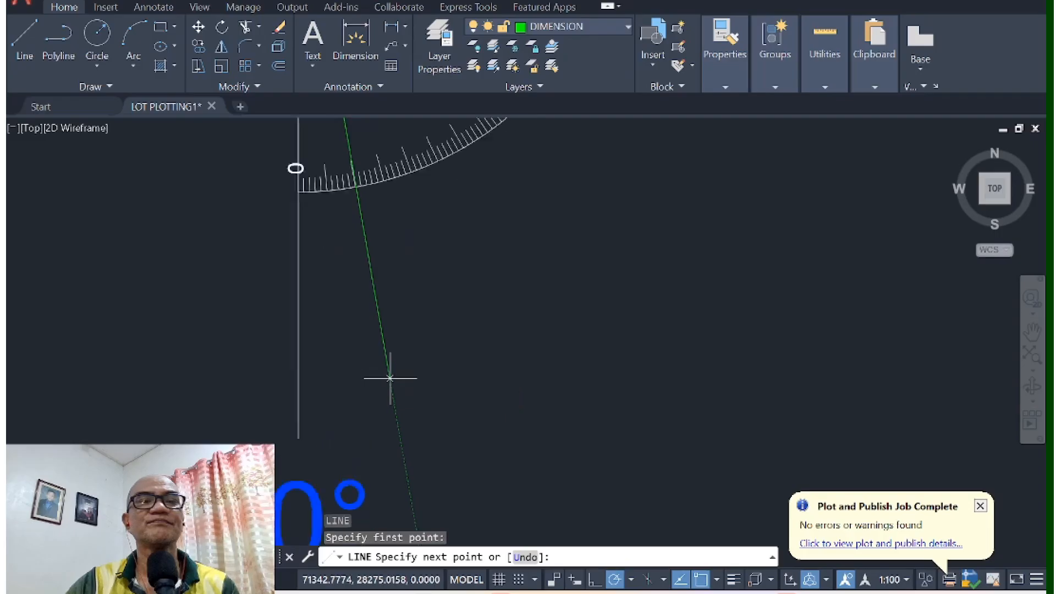
pyautogui.moveTo(340, 242); pyautogui.dragTo(441, 410, button='middle')
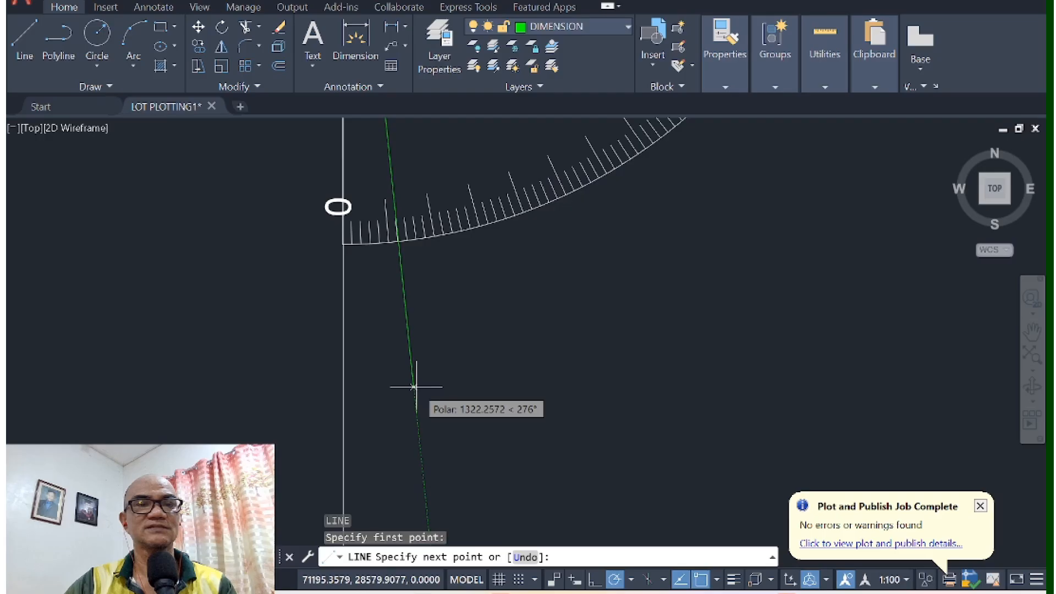
pyautogui.scroll(-10, 414, 387)
pyautogui.moveTo(760, 369); pyautogui.dragTo(394, 345, button='middle')
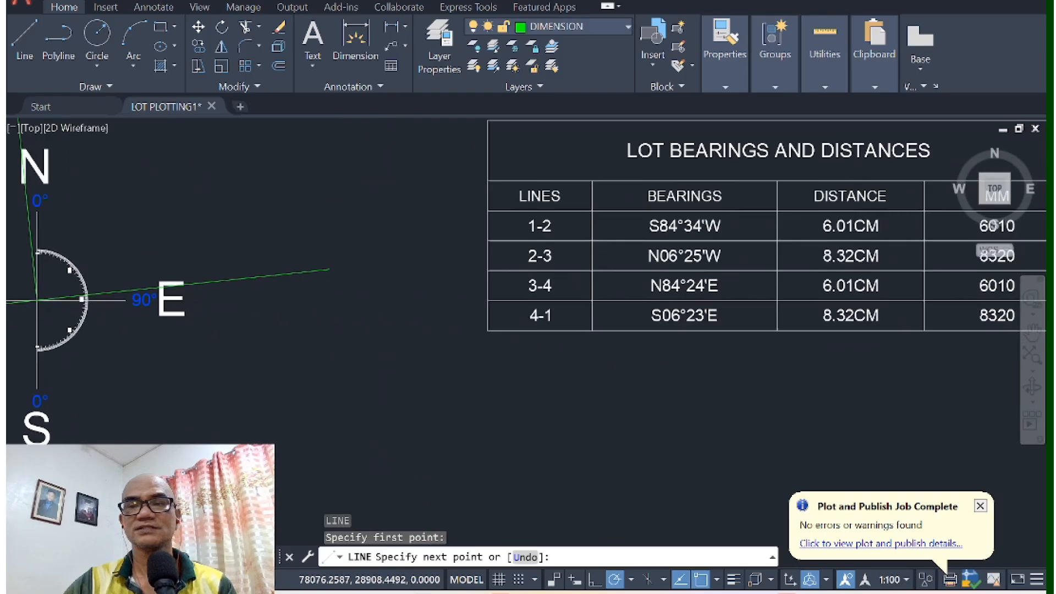
pyautogui.moveTo(172, 371); pyautogui.dragTo(467, 316, button='middle')
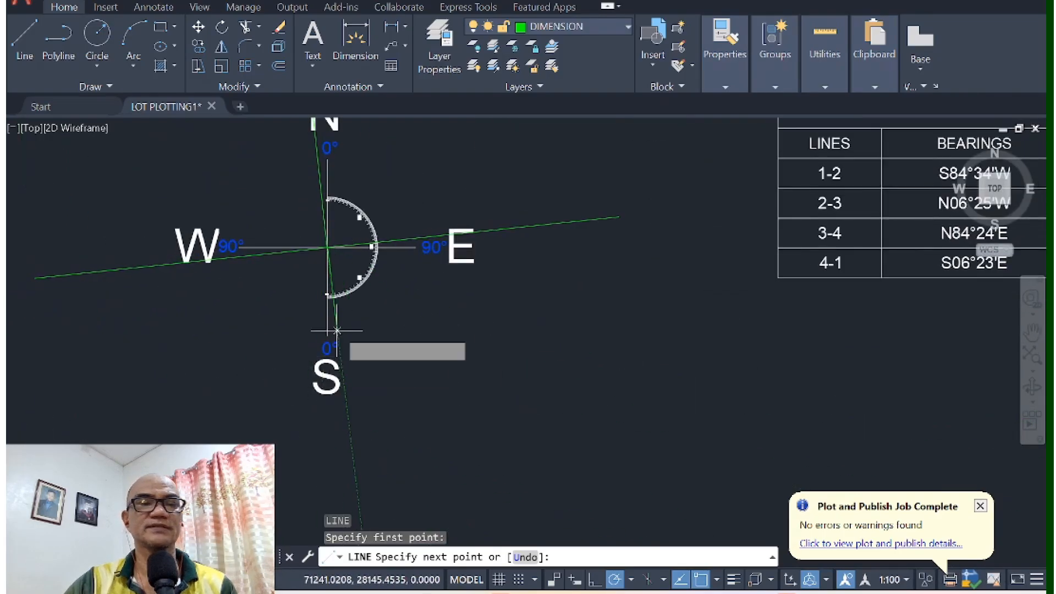
pyautogui.scroll(7, 335, 327)
pyautogui.scroll(5, 307, 243)
pyautogui.moveTo(307, 243); pyautogui.dragTo(441, 389, button='middle')
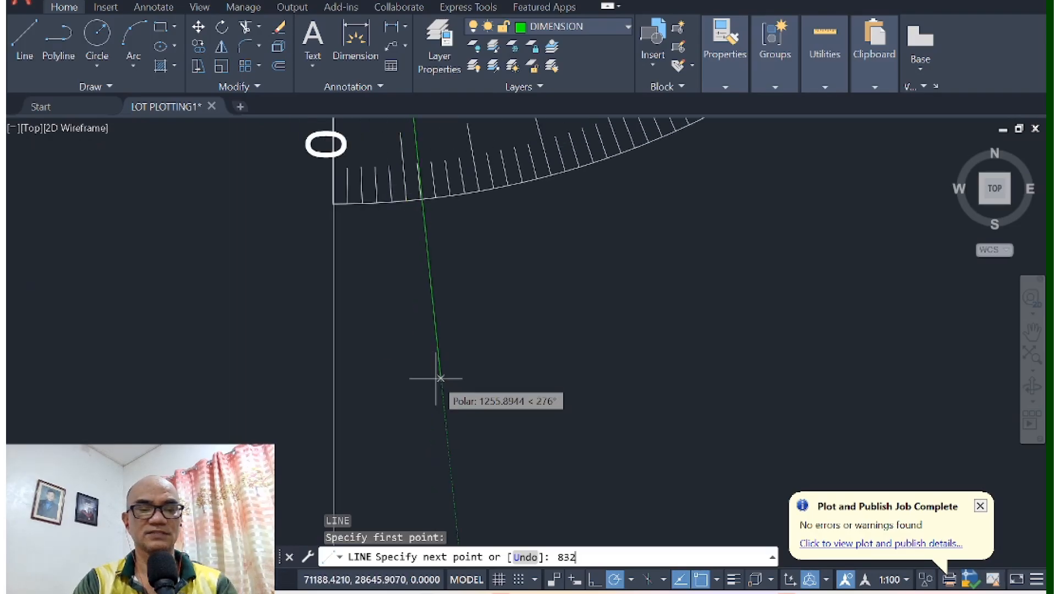
pyautogui.press('Return')
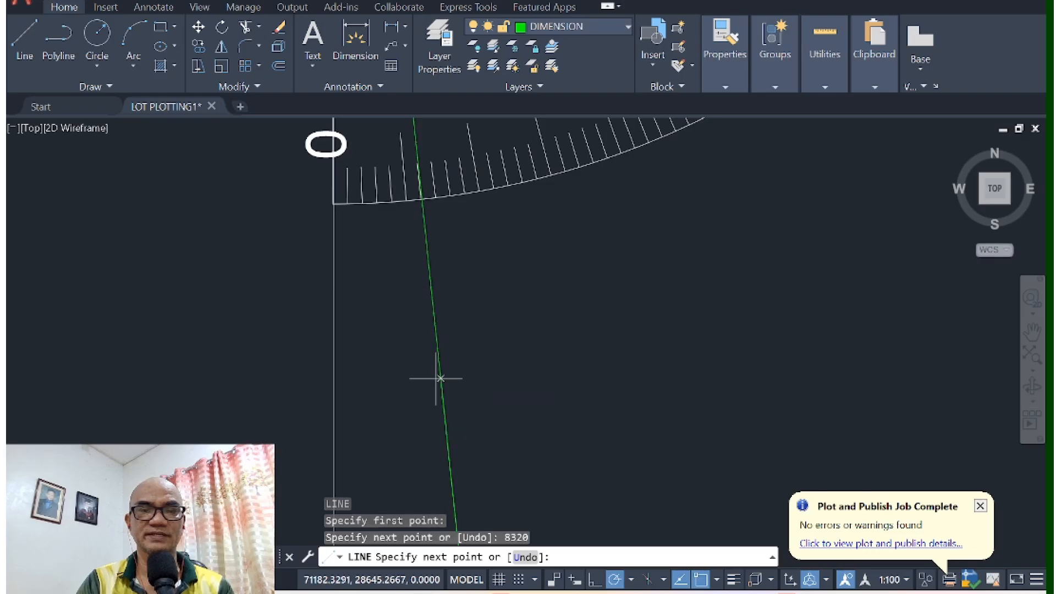
pyautogui.press('Escape')
# Step: Review the four plotted bearing lines on the compass alongside the finished lot plan elsewhere in the drawing
pyautogui.scroll(-2, 434, 329)
pyautogui.scroll(-4, 434, 329)
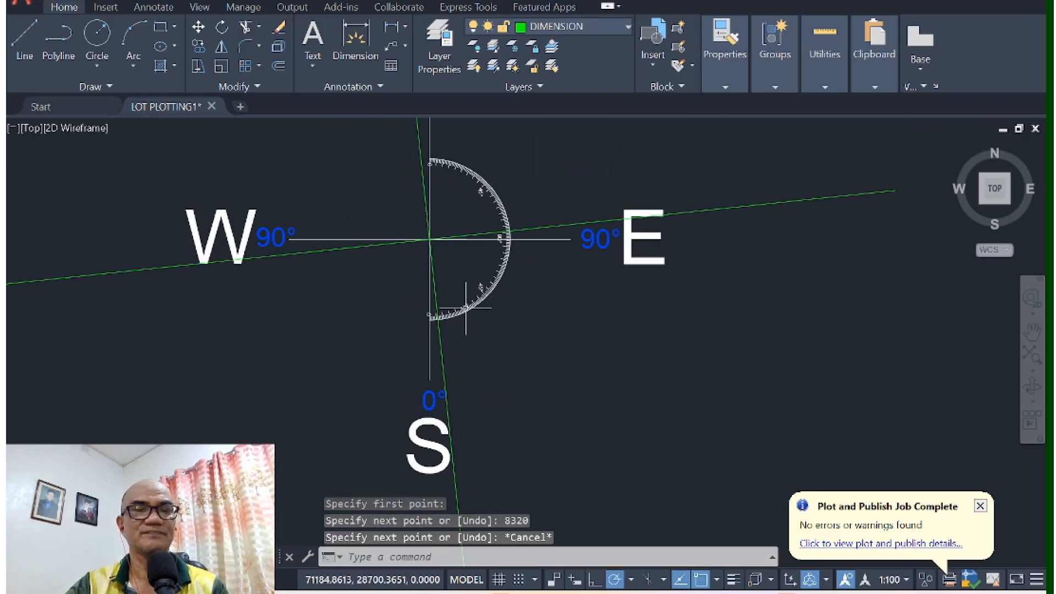
pyautogui.moveTo(473, 270); pyautogui.dragTo(410, 270, button='middle')
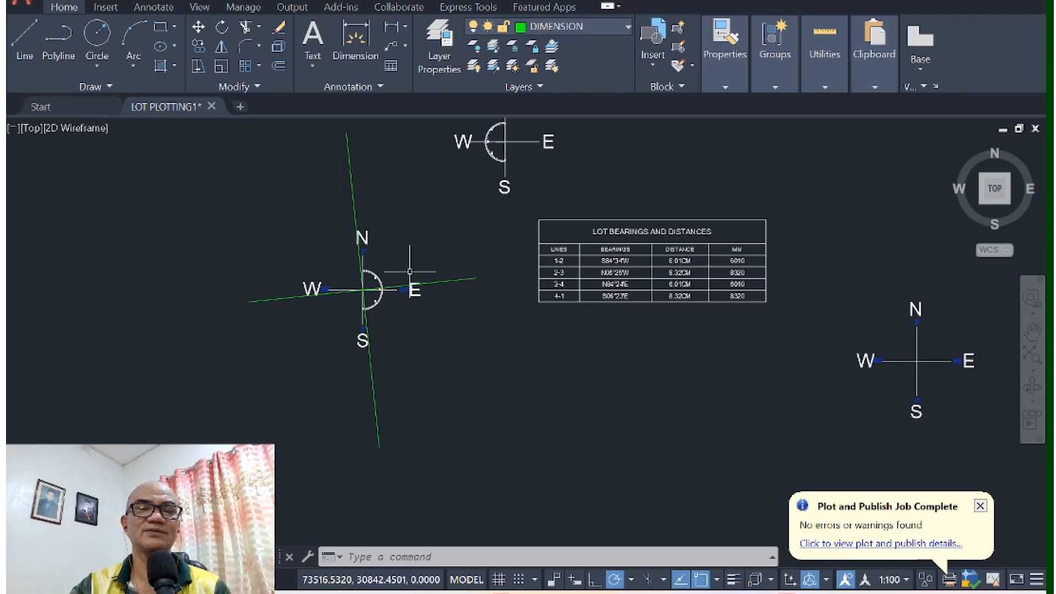
pyautogui.scroll(-5, 410, 271)
pyautogui.scroll(2, 472, 337)
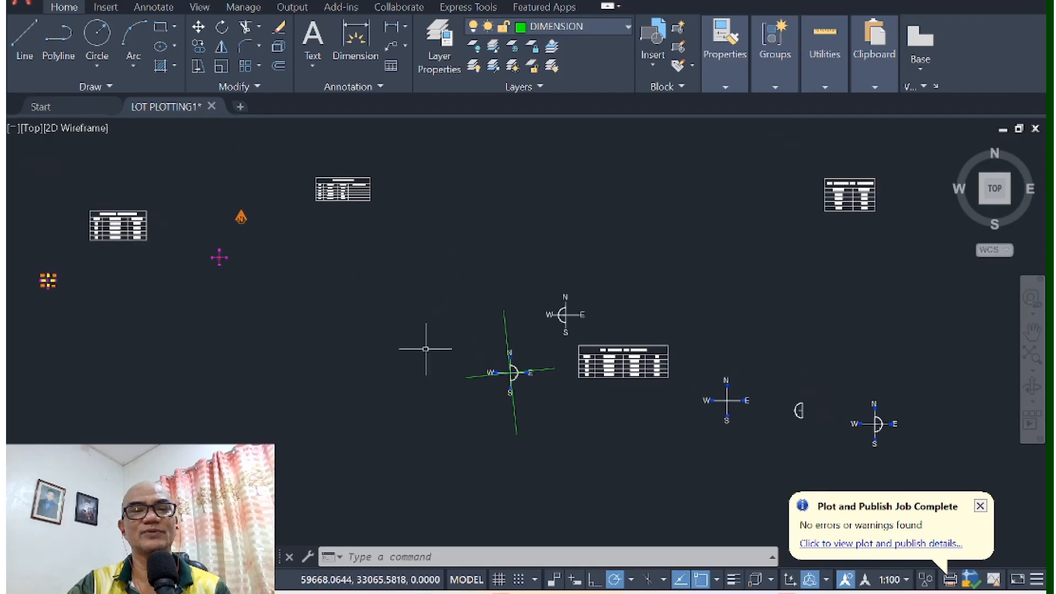
pyautogui.moveTo(355, 329); pyautogui.dragTo(786, 328, button='middle')
pyautogui.scroll(4, 308, 190)
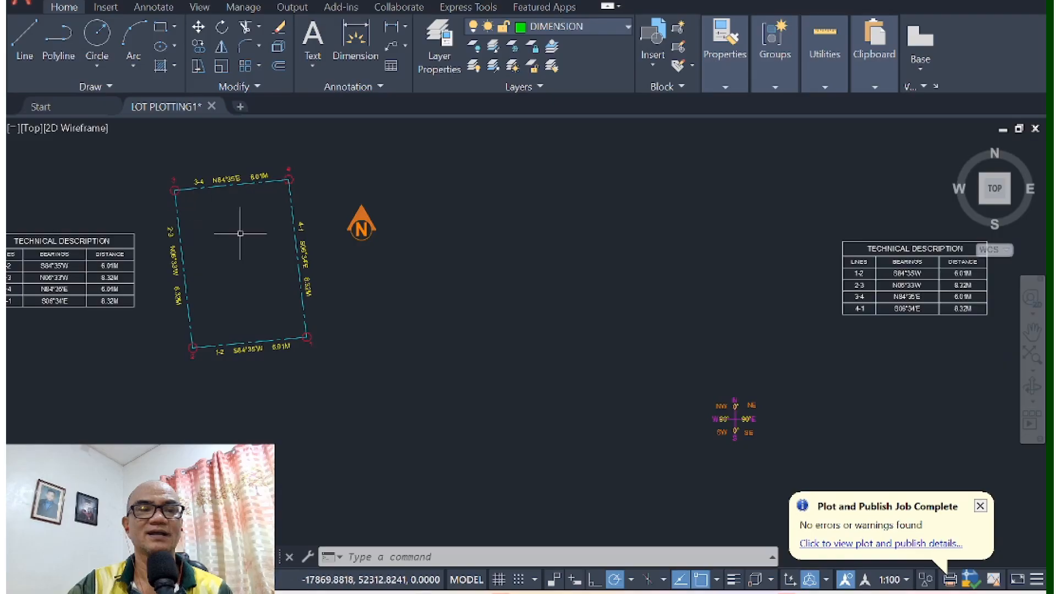
pyautogui.moveTo(885, 415); pyautogui.dragTo(368, 302, button='middle')
pyautogui.scroll(-4, 375, 328)
pyautogui.moveTo(637, 396); pyautogui.dragTo(497, 358, button='middle')
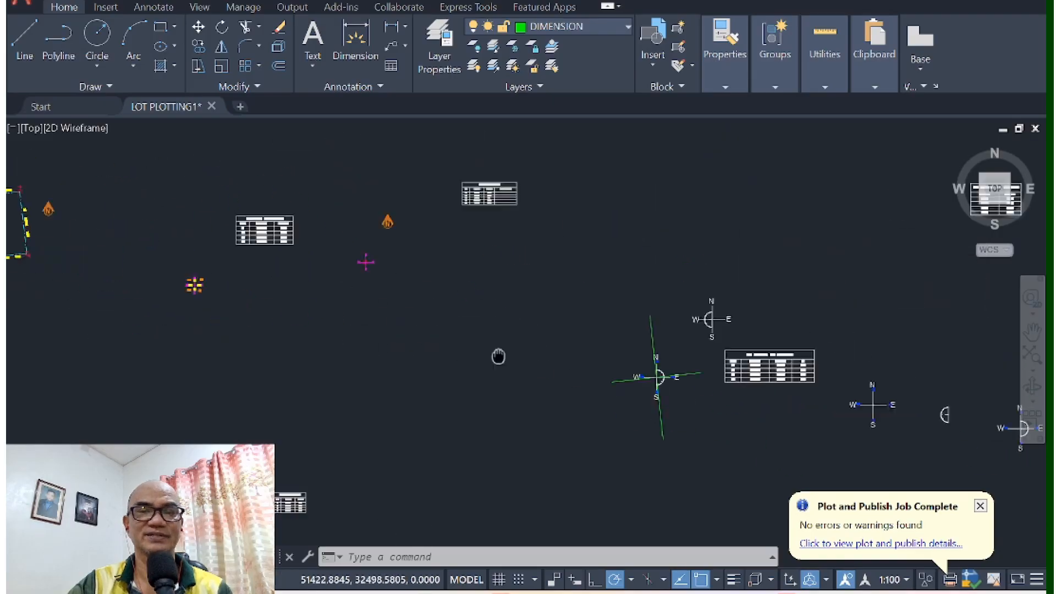
pyautogui.scroll(6, 646, 355)
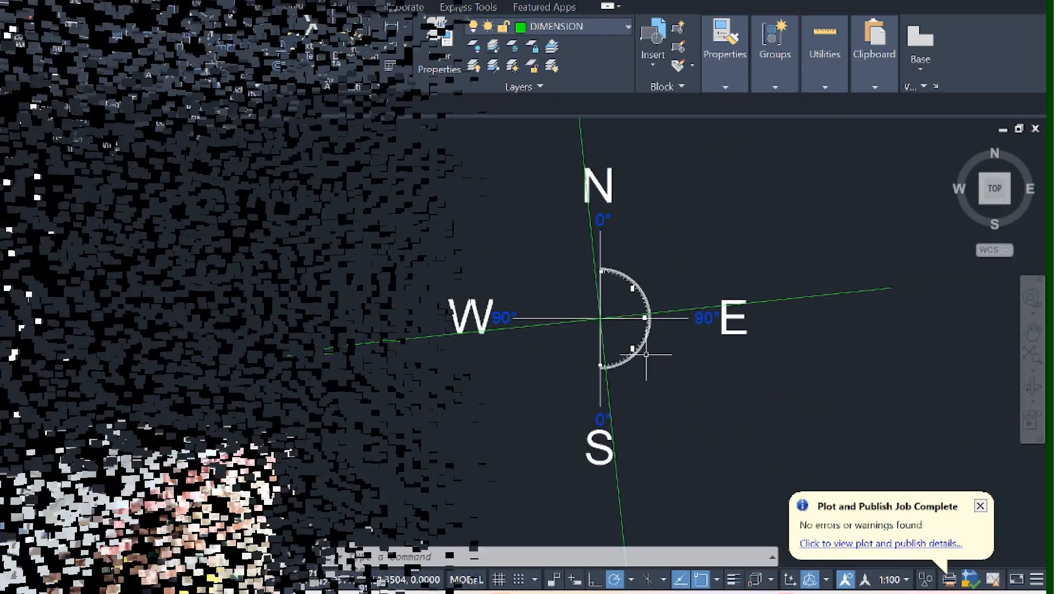